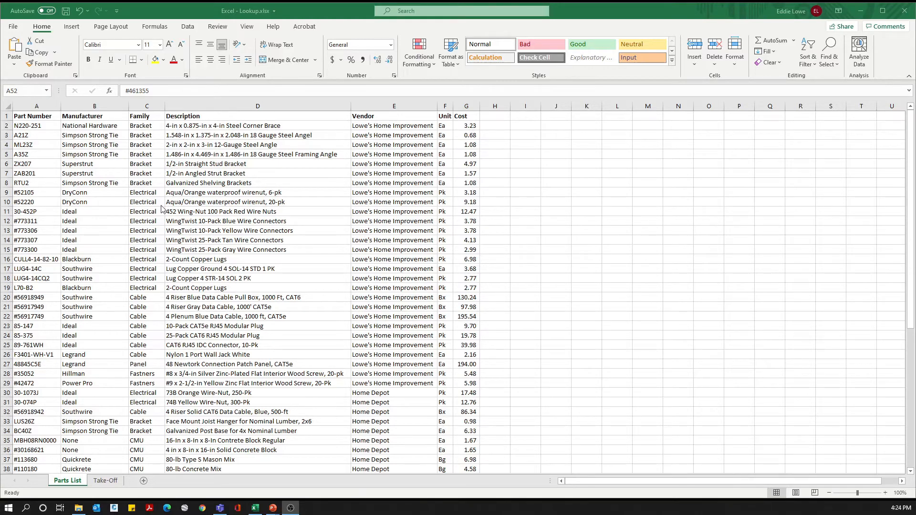
Step: Look through the full Parts List sheet and bring up the Take-Off sheet
scroll(167, 267, down, 11)
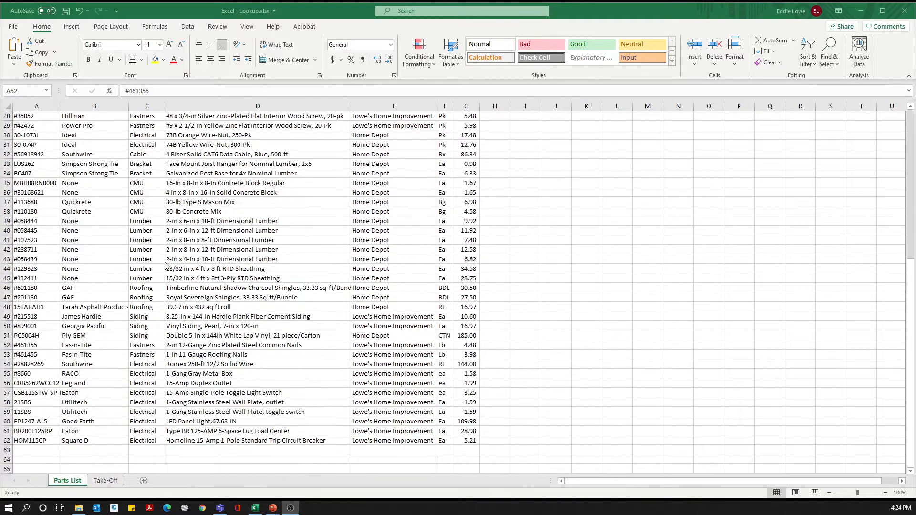
scroll(245, 301, up, 11)
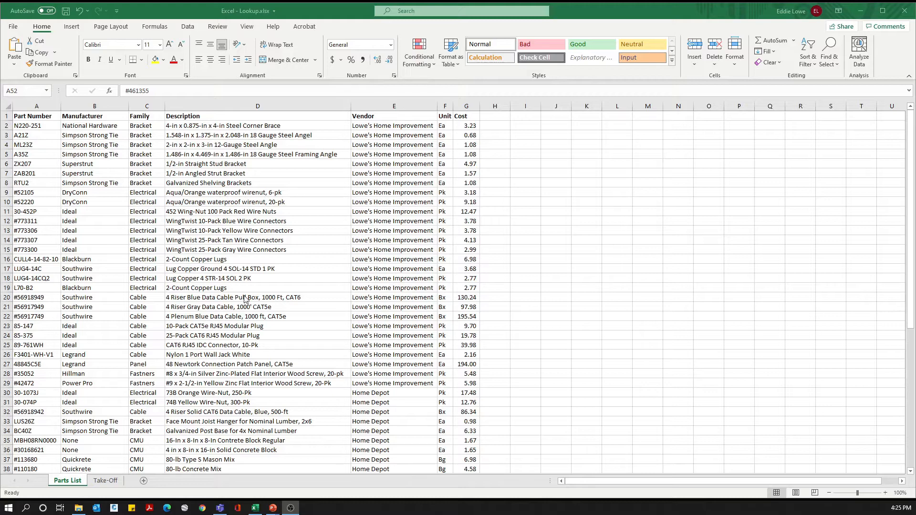
click(106, 482)
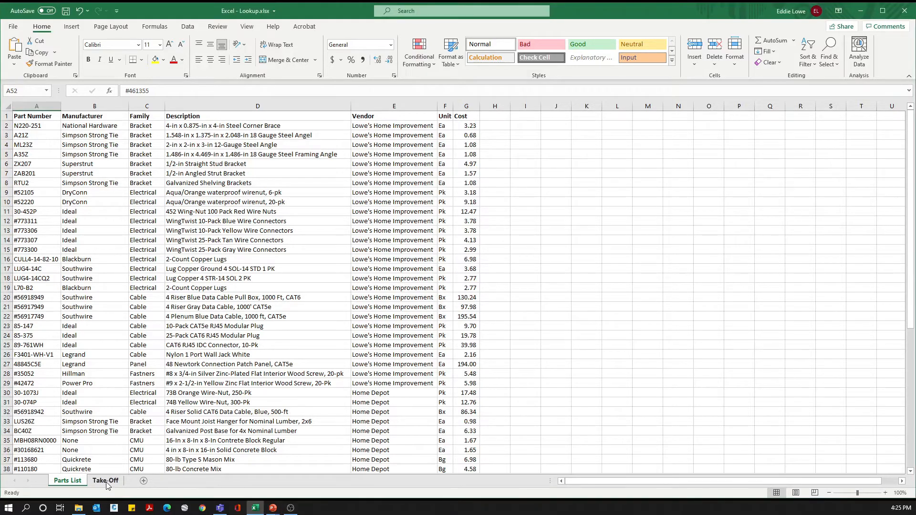
click(106, 482)
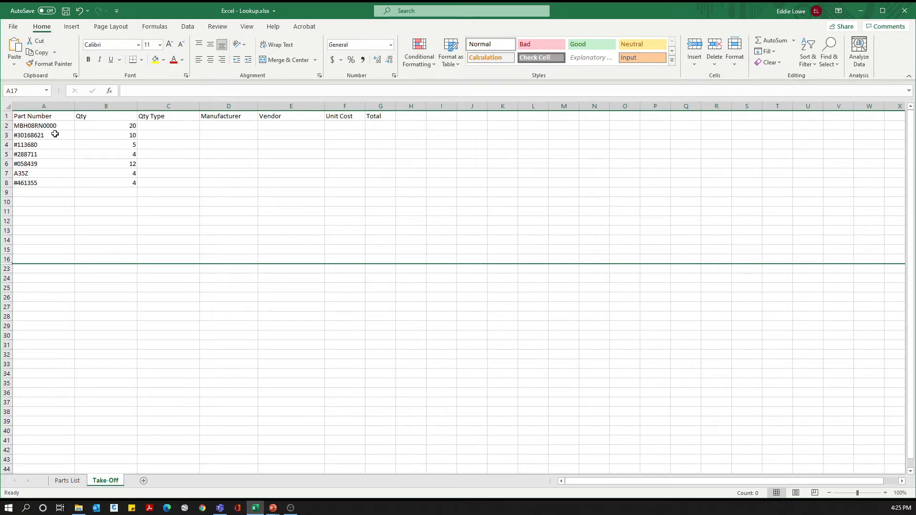
Step: Locate part number MBH08RN0000 in the Parts List sheet and select its entire row
click(72, 481)
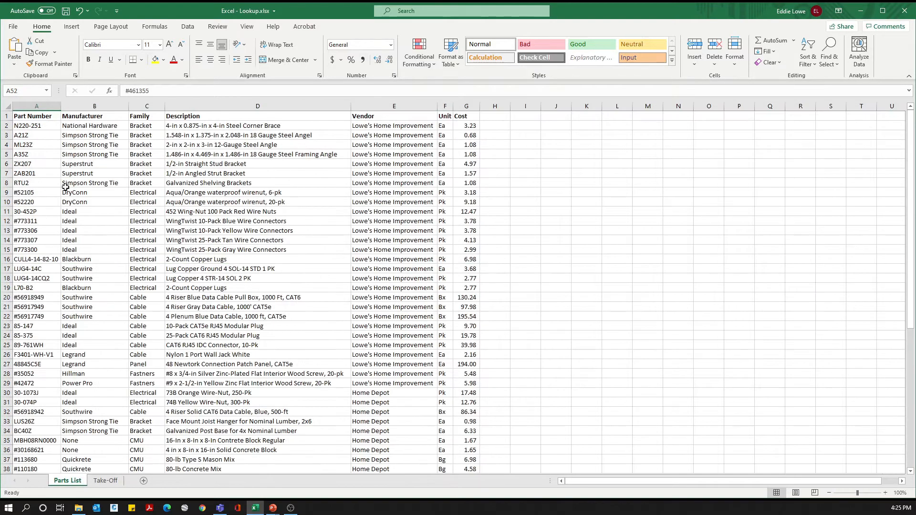
scroll(43, 236, down, 5)
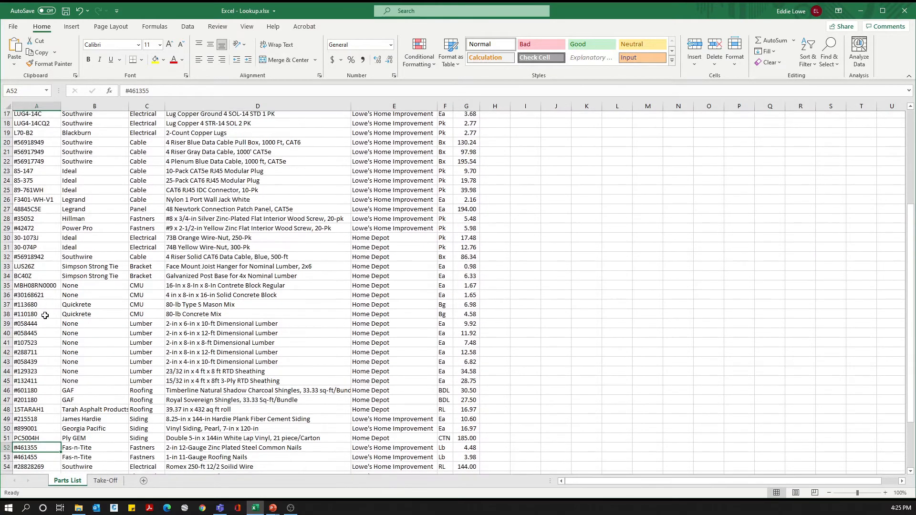
scroll(45, 315, down, 3)
click(46, 212)
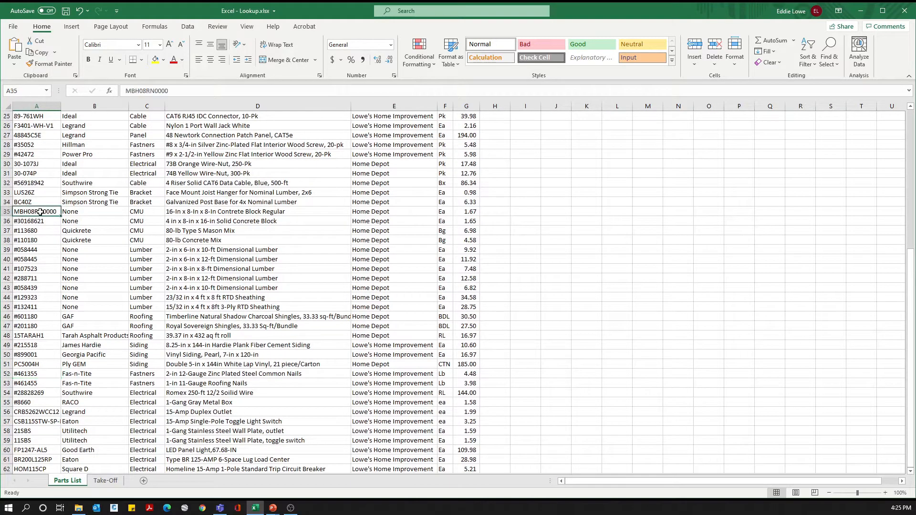
click(5, 211)
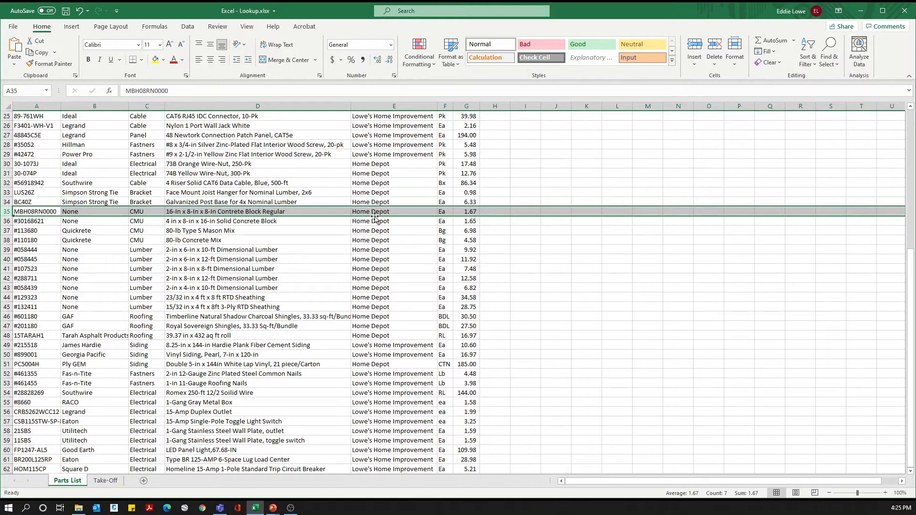
Step: Unhide the hidden rows between rows 16 and 23 on the Take-Off sheet
click(112, 483)
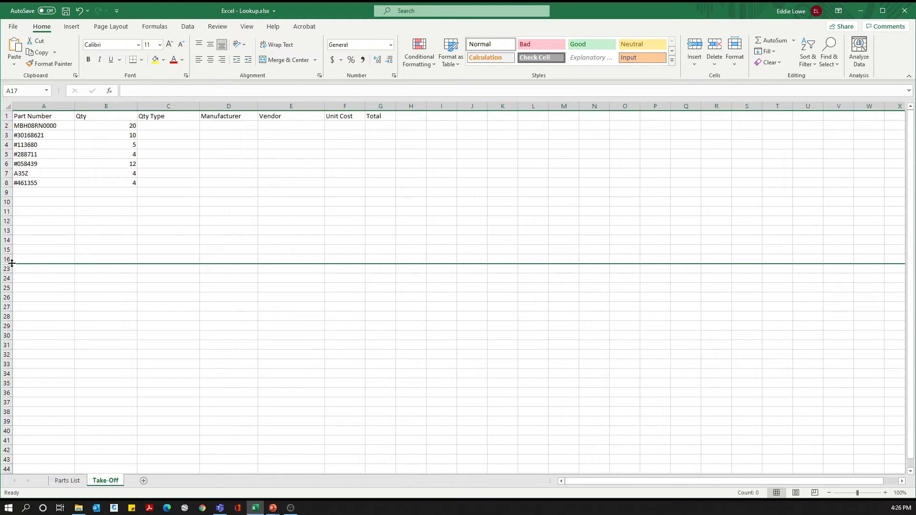
drag(6, 259, 4, 269)
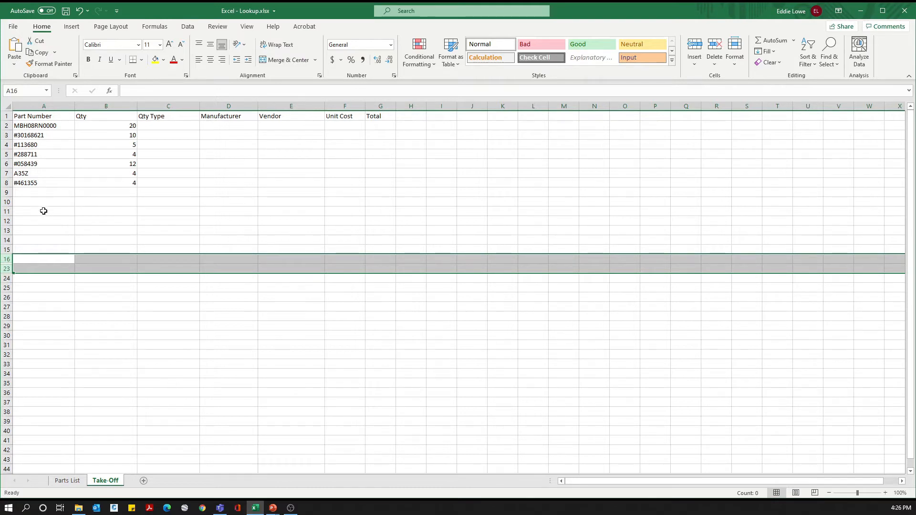
right_click(7, 259)
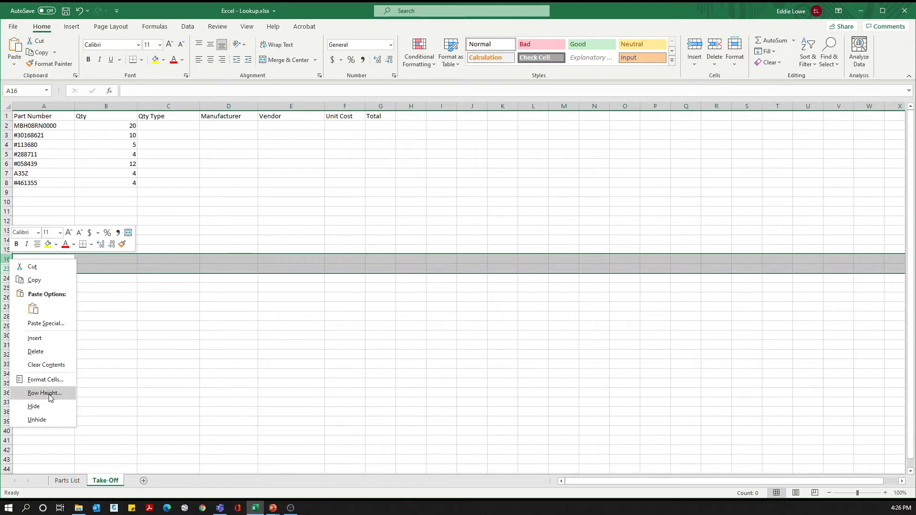
click(42, 420)
click(143, 357)
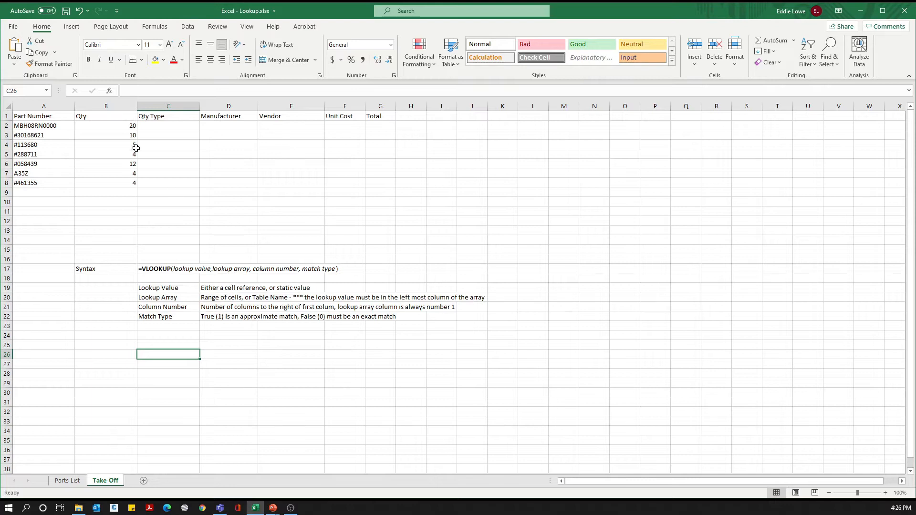
Step: Compare the first part number on the Take-Off sheet with its matching row in the Parts List
click(61, 126)
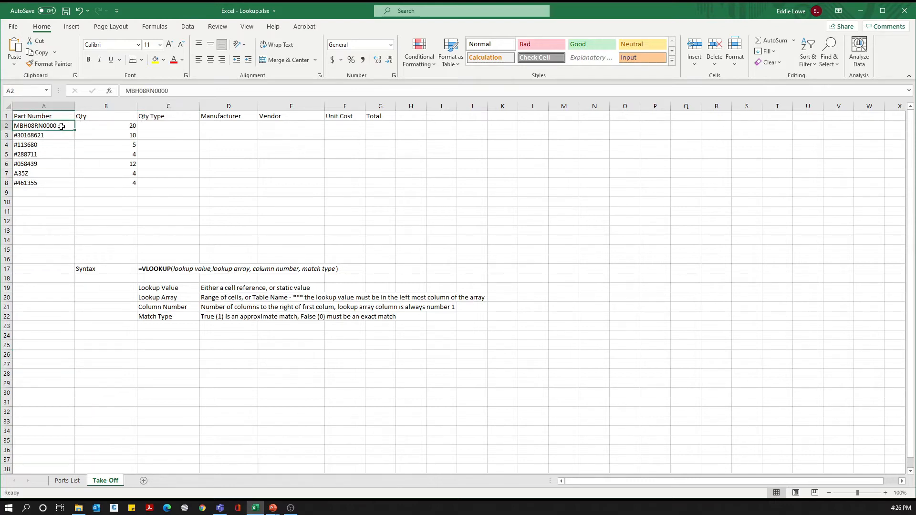
click(68, 480)
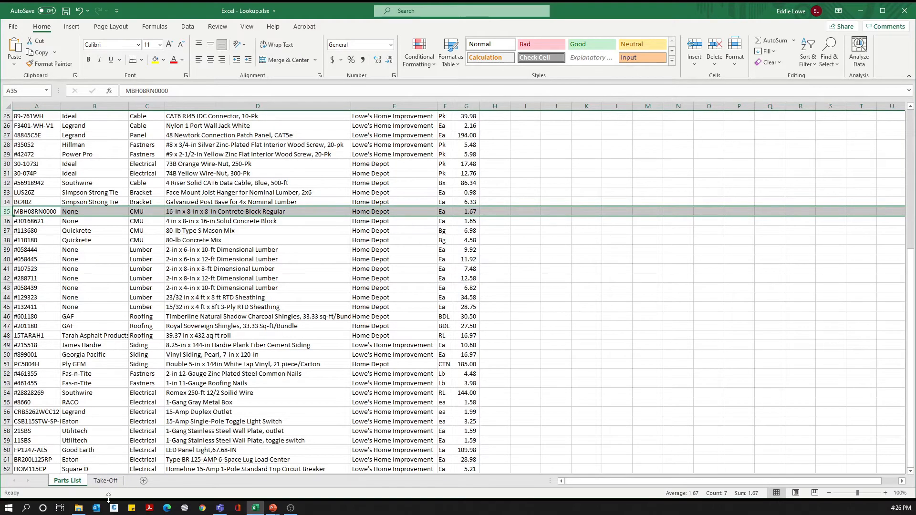
click(107, 481)
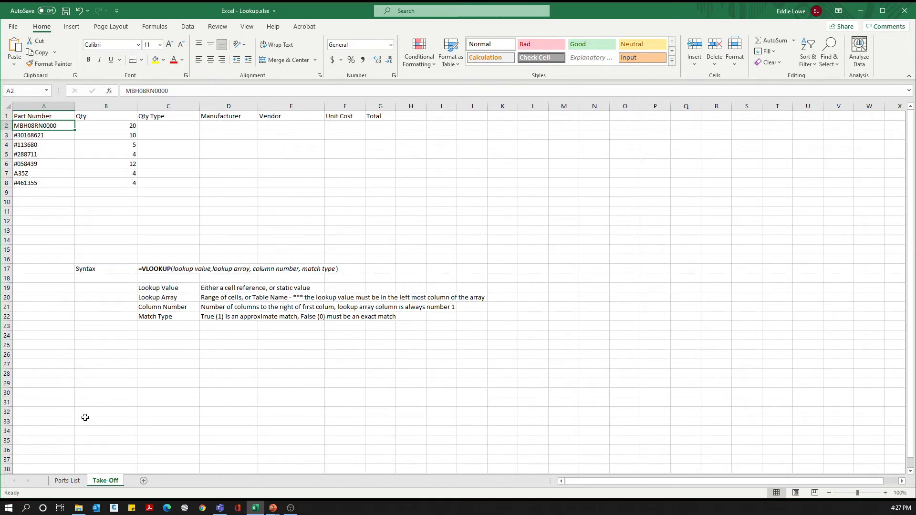
click(67, 481)
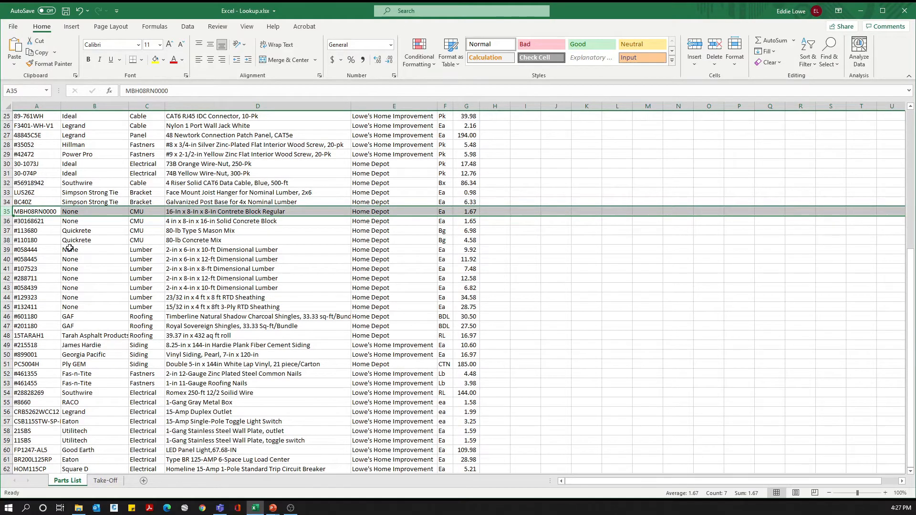
Step: Examine the part number, description and family cells of MBH08RN0000 in the Parts List, and the first part number in the column
scroll(69, 248, up, 8)
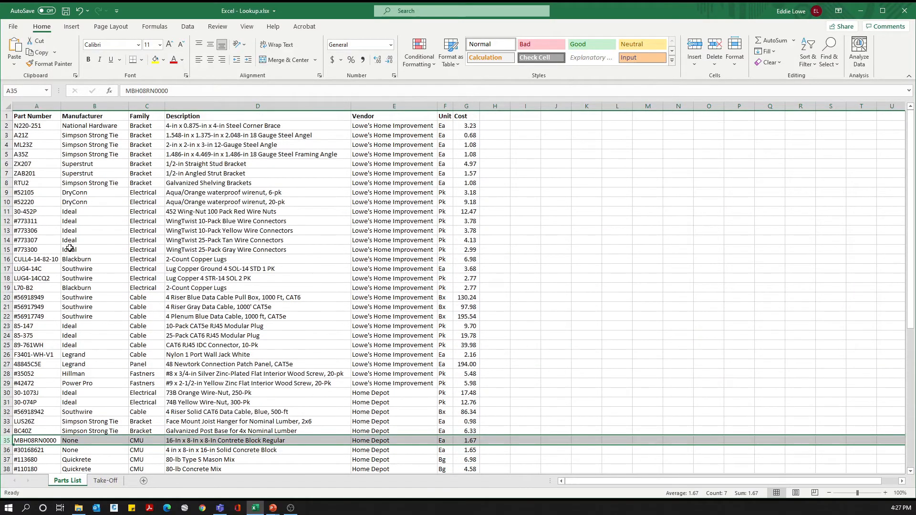
click(52, 440)
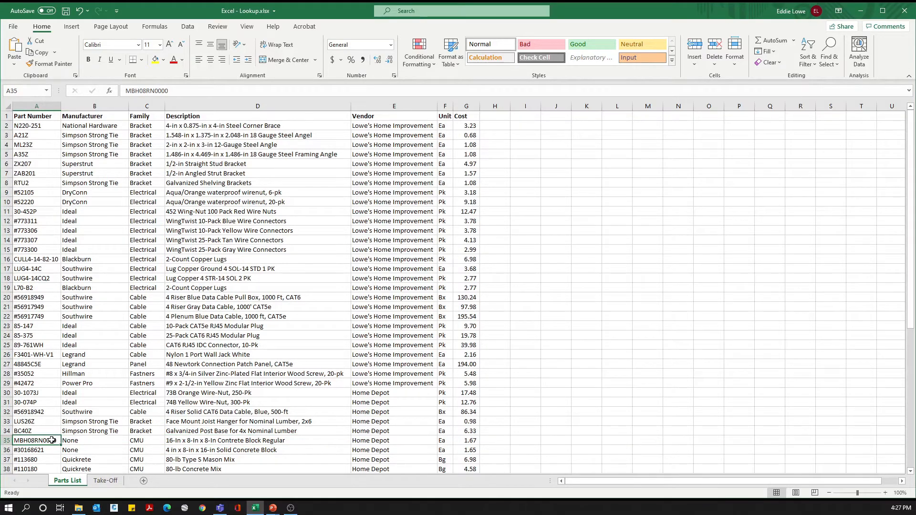
click(181, 440)
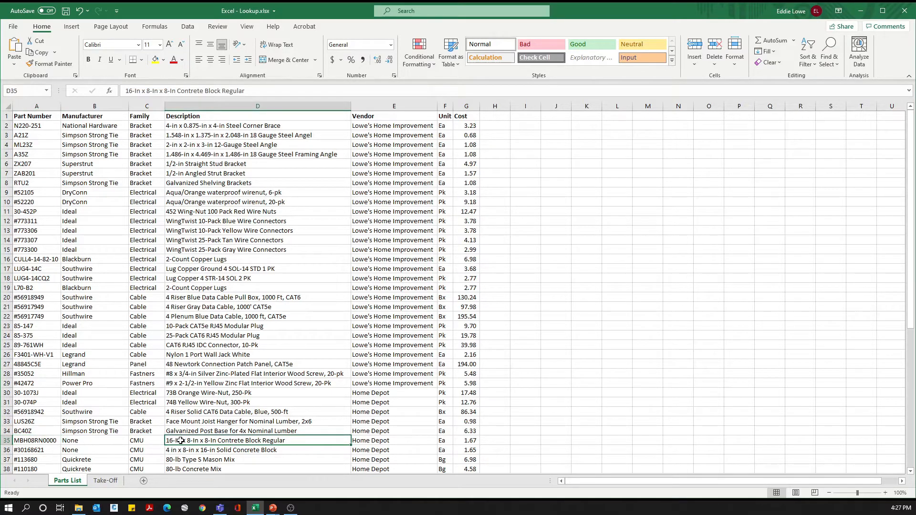
click(47, 441)
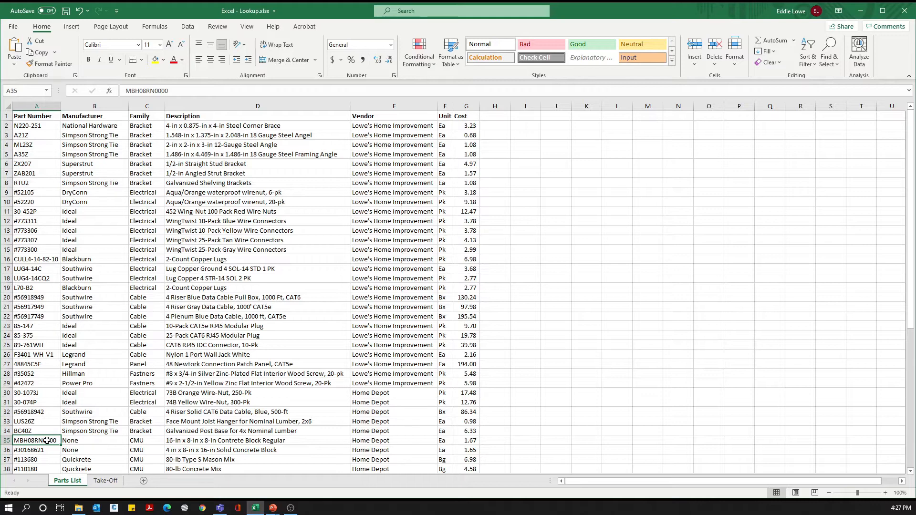
click(138, 439)
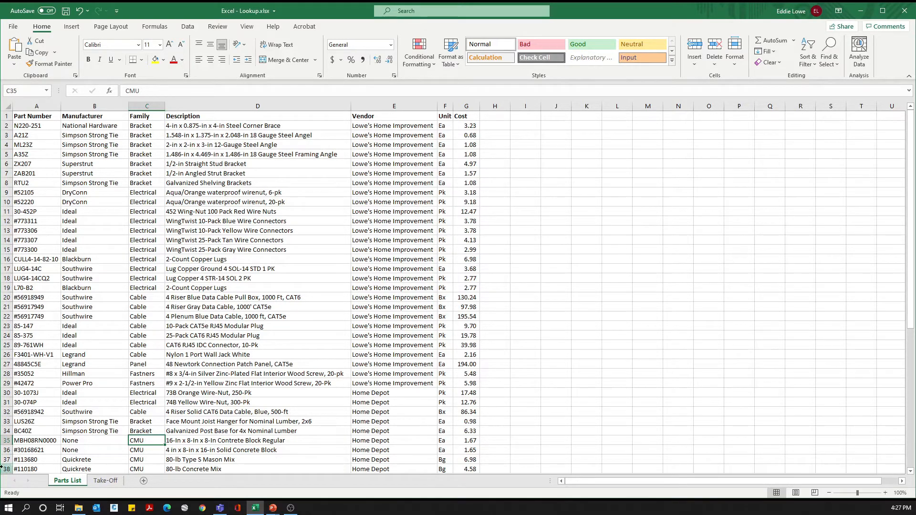
click(38, 441)
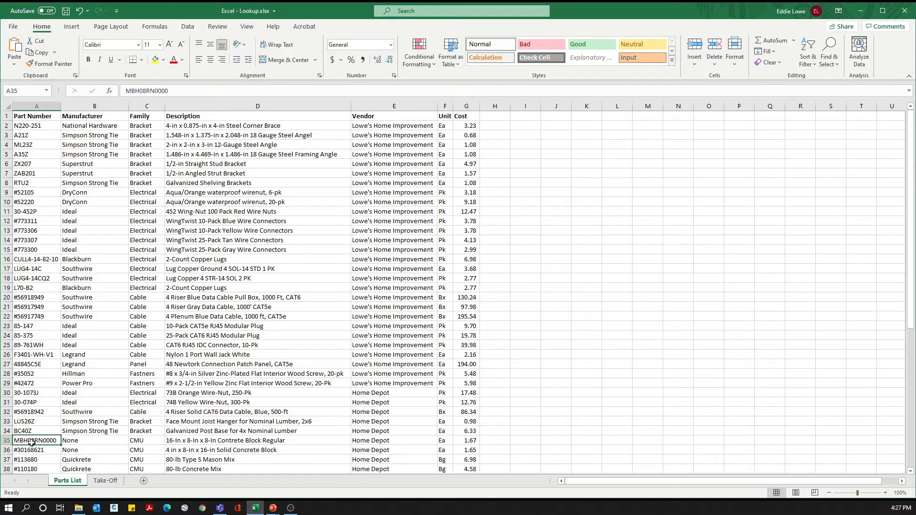
click(44, 126)
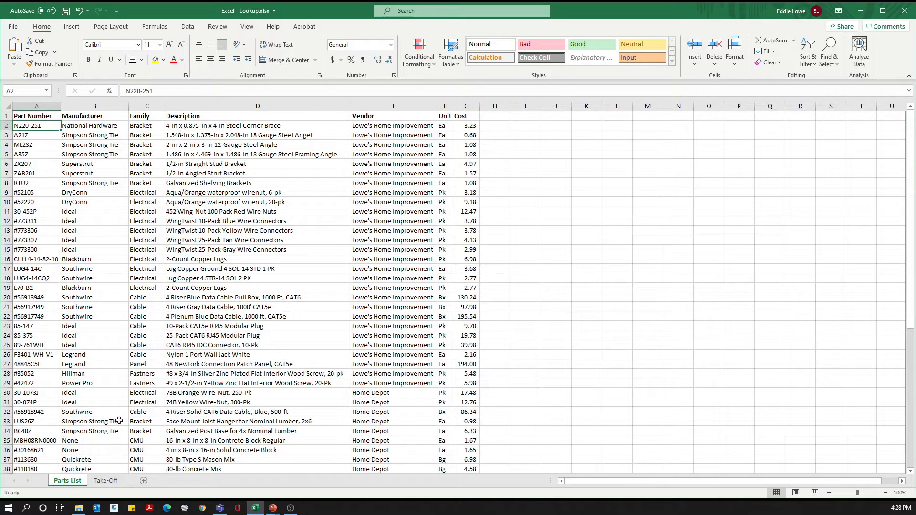
Step: Start a VLOOKUP formula in cell C2 of the Take-Off sheet with A2 as the lookup value
click(114, 483)
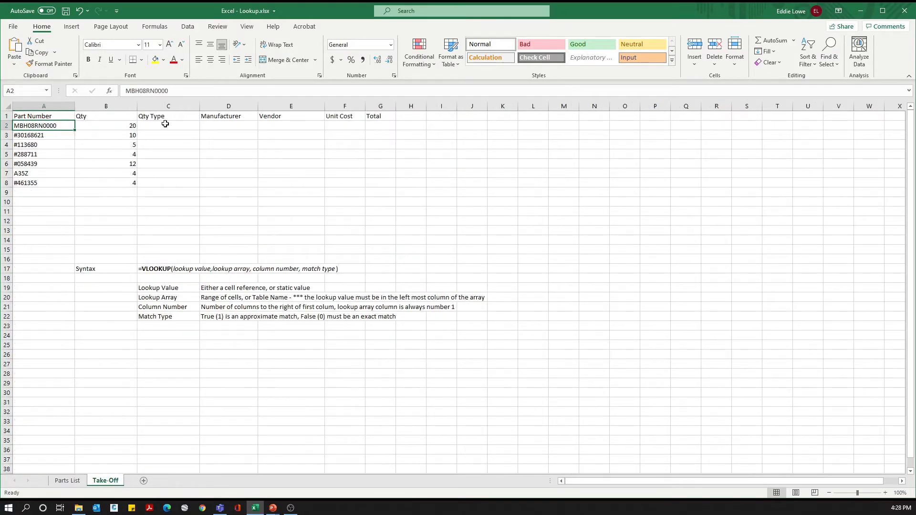
click(74, 482)
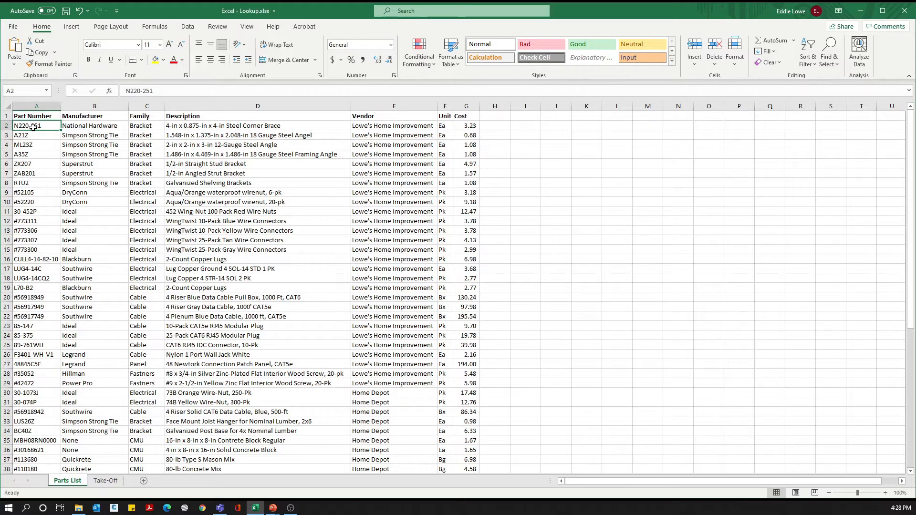
click(110, 482)
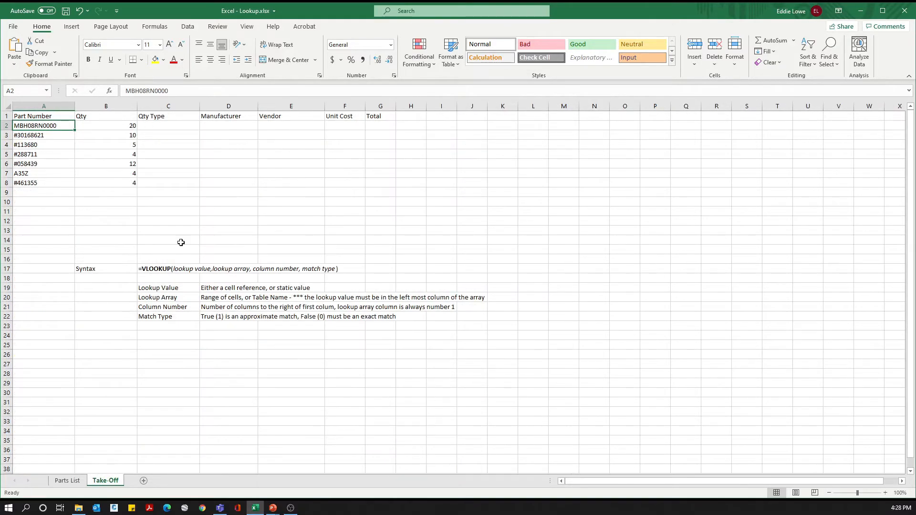
click(148, 125)
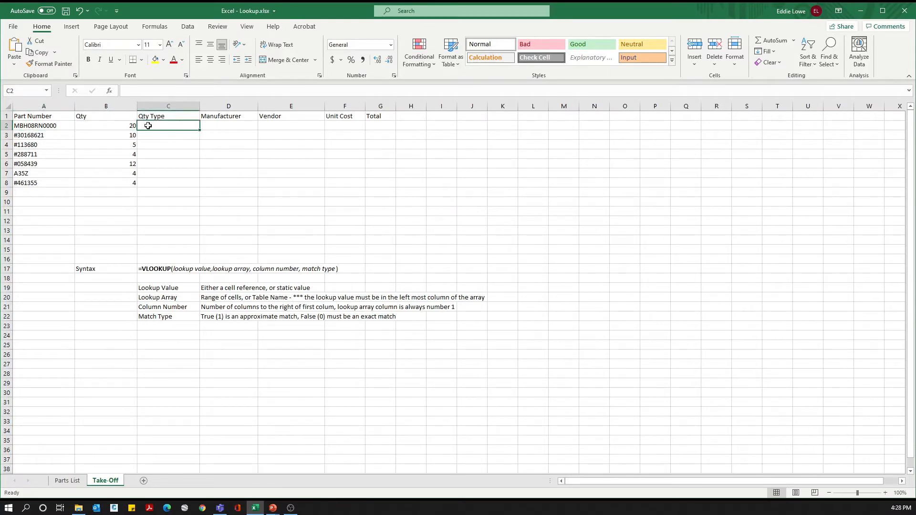
text(=)
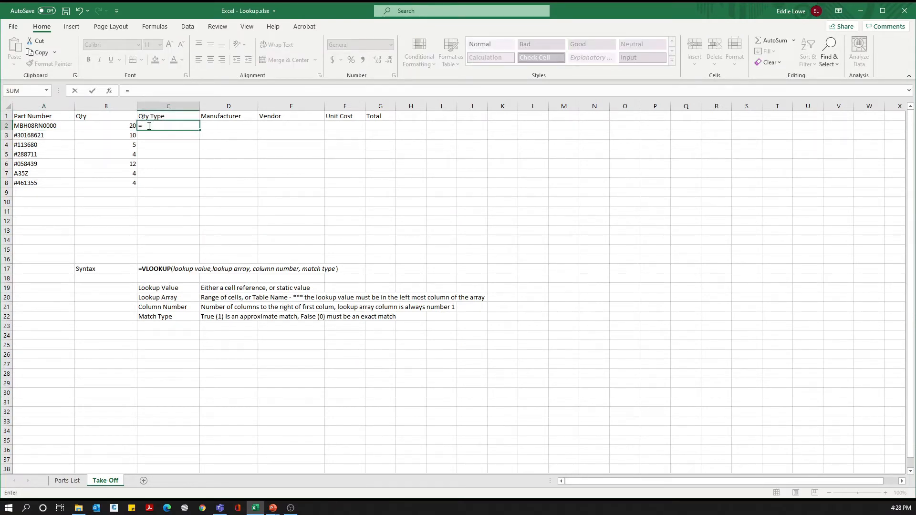
text(vlook)
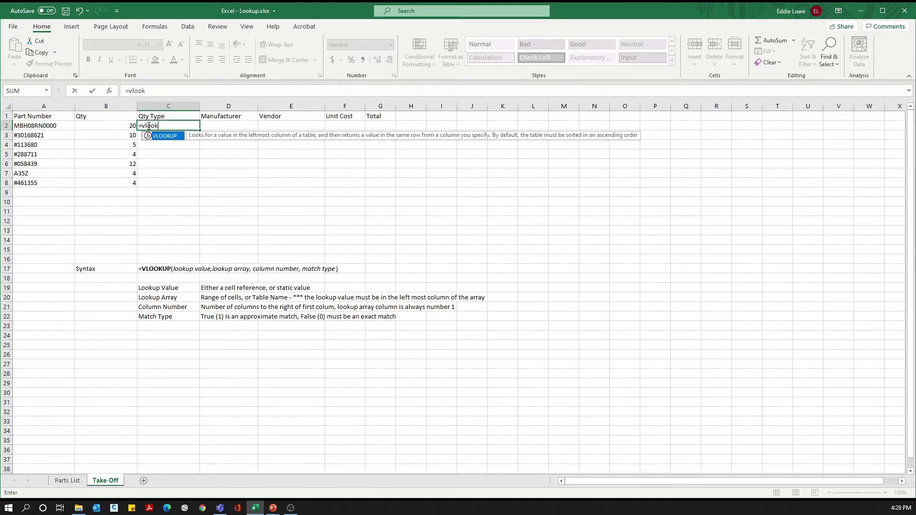
text(up()
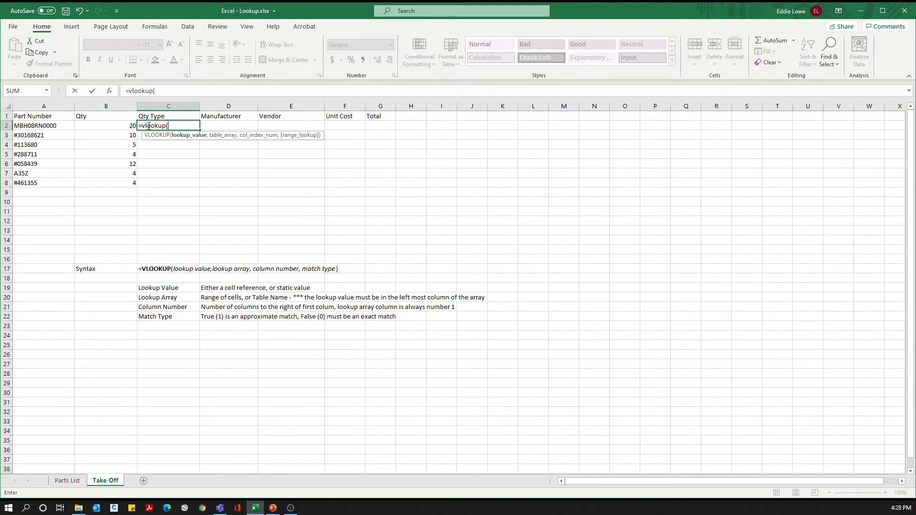
click(49, 127)
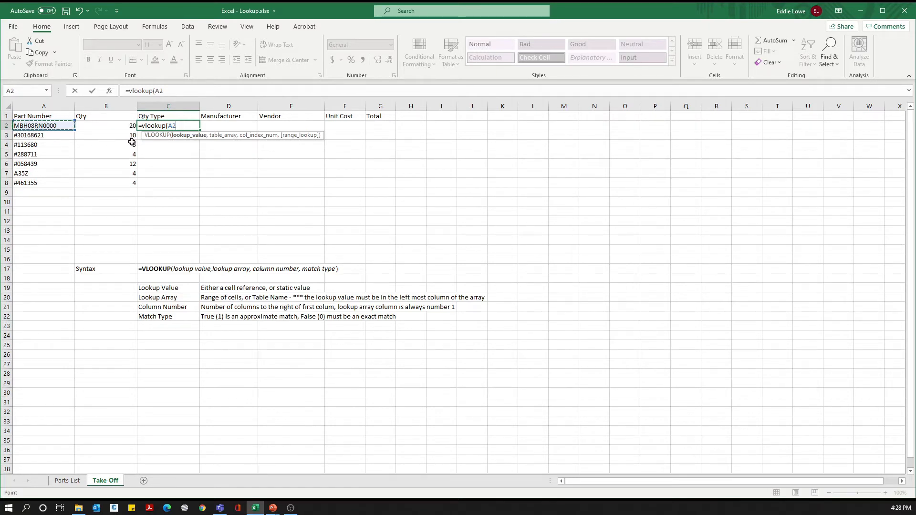
text(,)
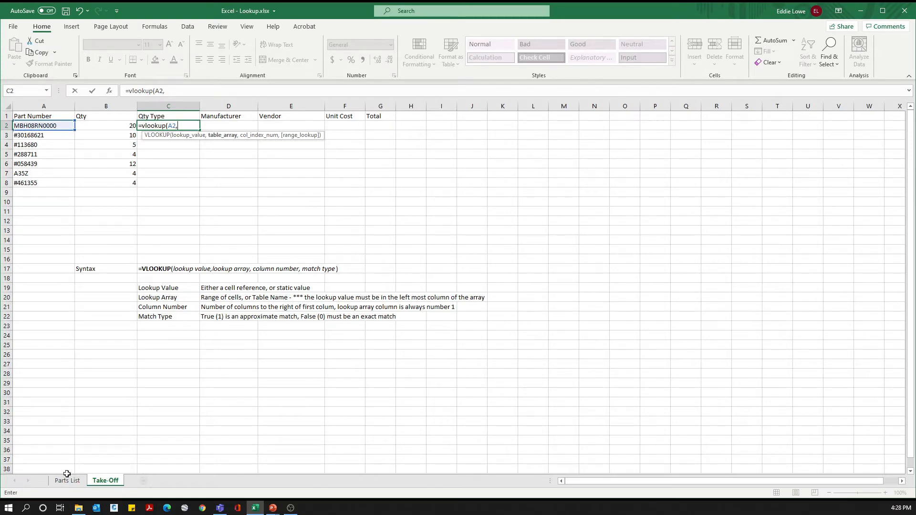
Step: Set the formula's table array to columns A:G of the Parts List sheet
click(68, 481)
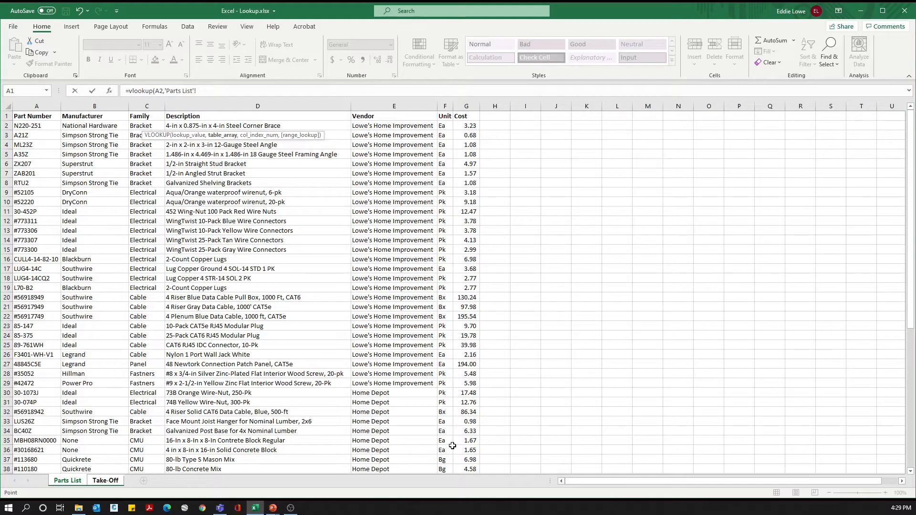
drag(46, 106, 468, 102)
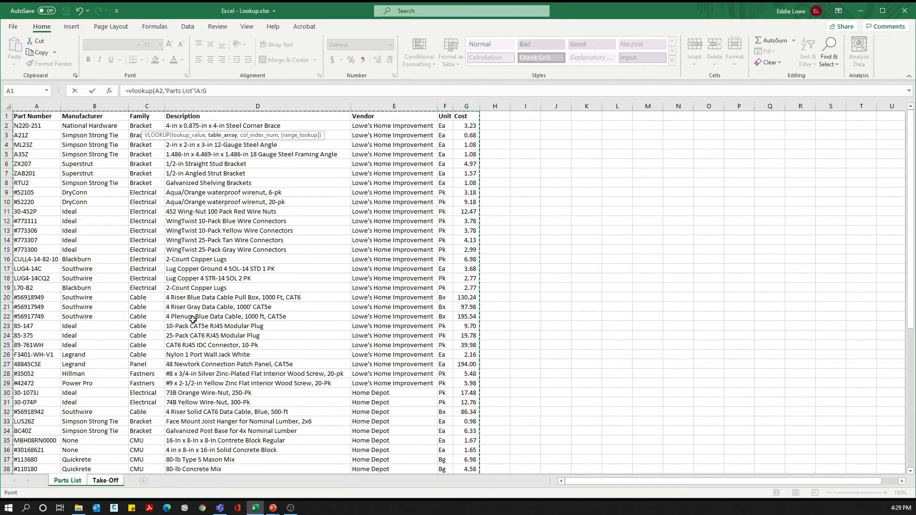
scroll(286, 262, down, 16)
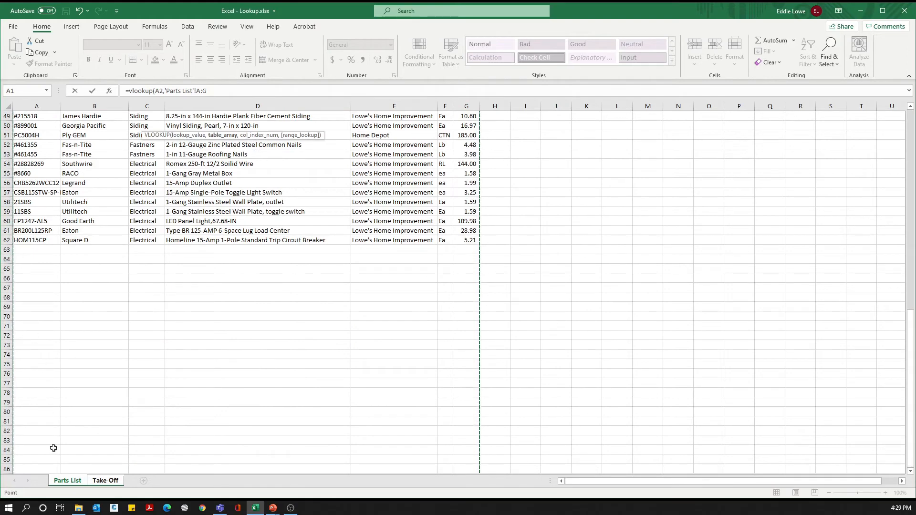
Step: Complete the C2 formula with column index 6 and FALSE as the match type
scroll(54, 439, up, 16)
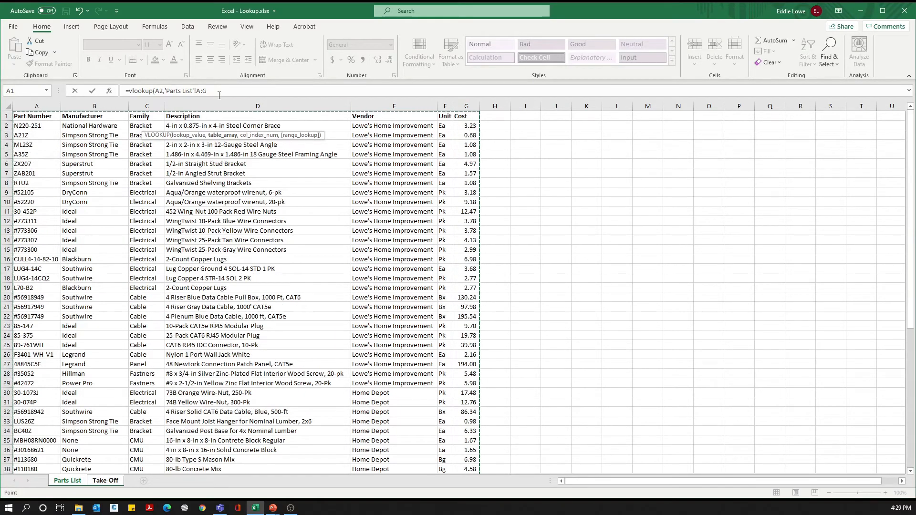
click(217, 90)
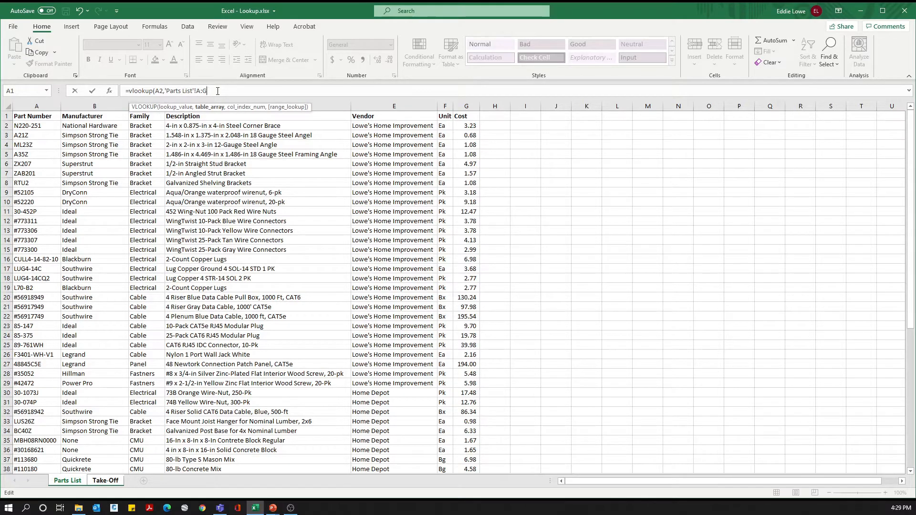
text(,)
text(6)
text(,)
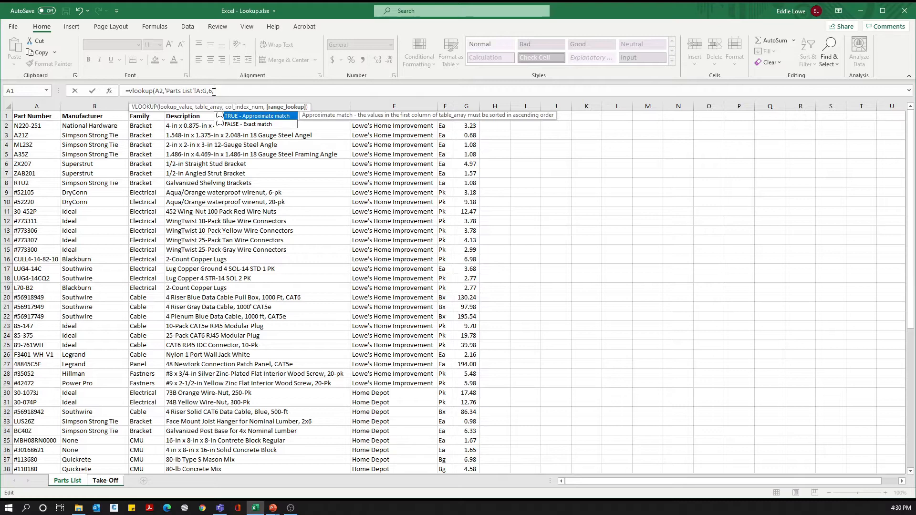
text(false))
key(Return)
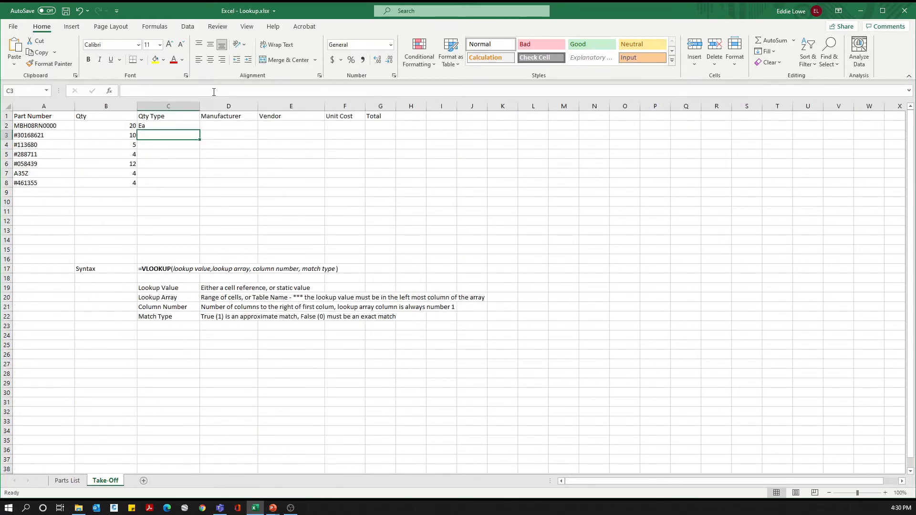
Step: Replace the match type FALSE with 0 in the C2 formula
click(153, 127)
drag(219, 90, 237, 91)
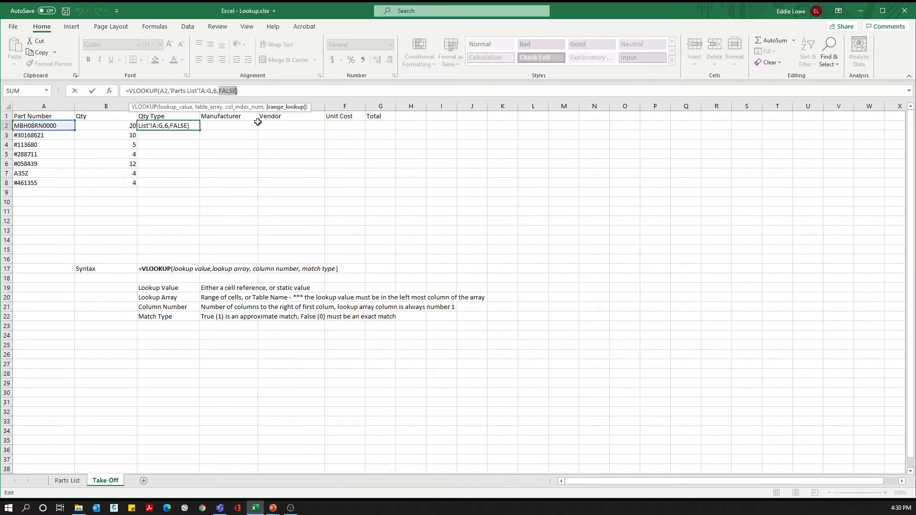
text(0)
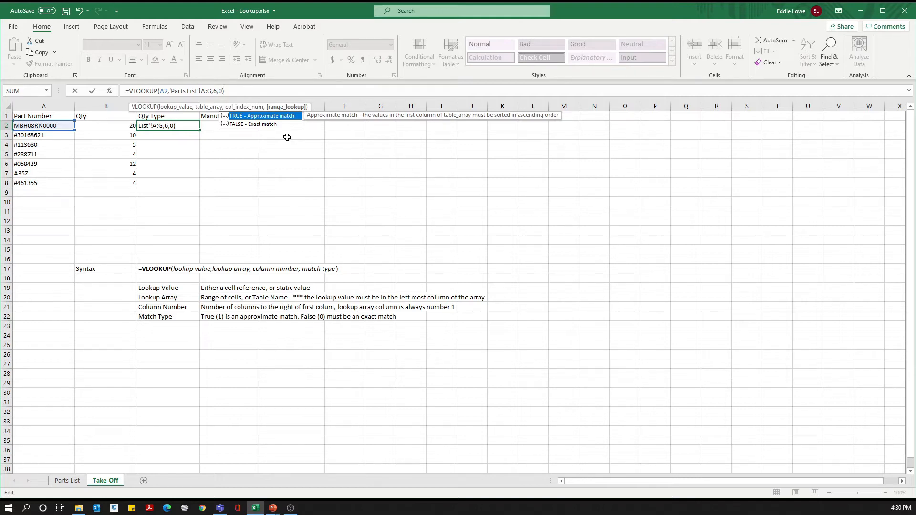
key(Return)
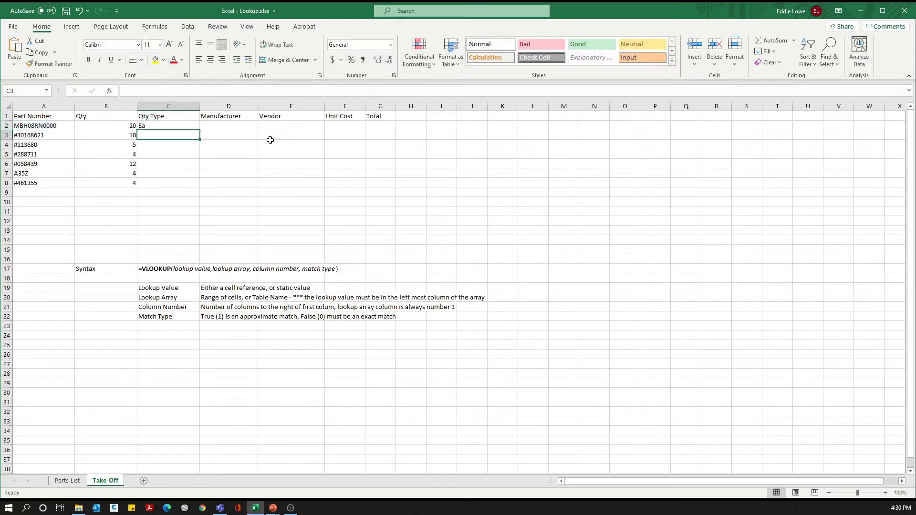
Step: Fill the Qty Type formula from C2 down through C8
key(Up)
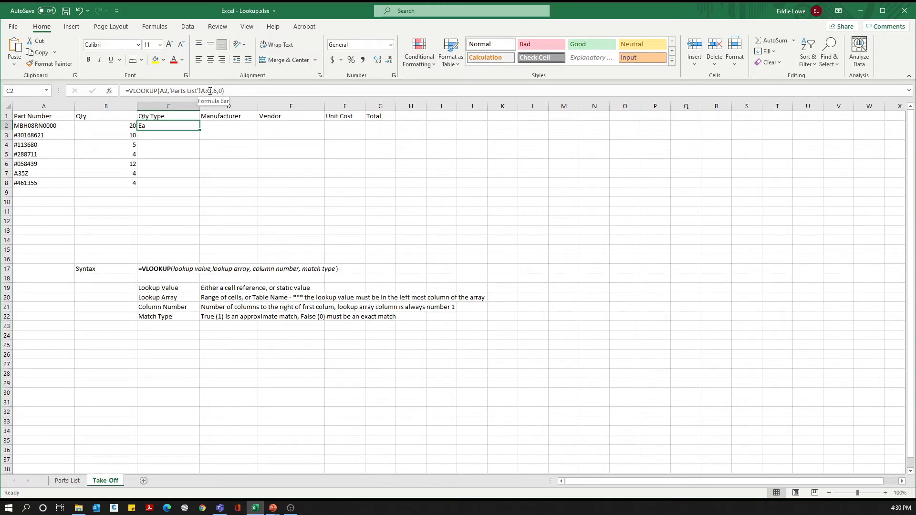
drag(162, 126, 165, 183)
key(ctrl+d)
click(182, 210)
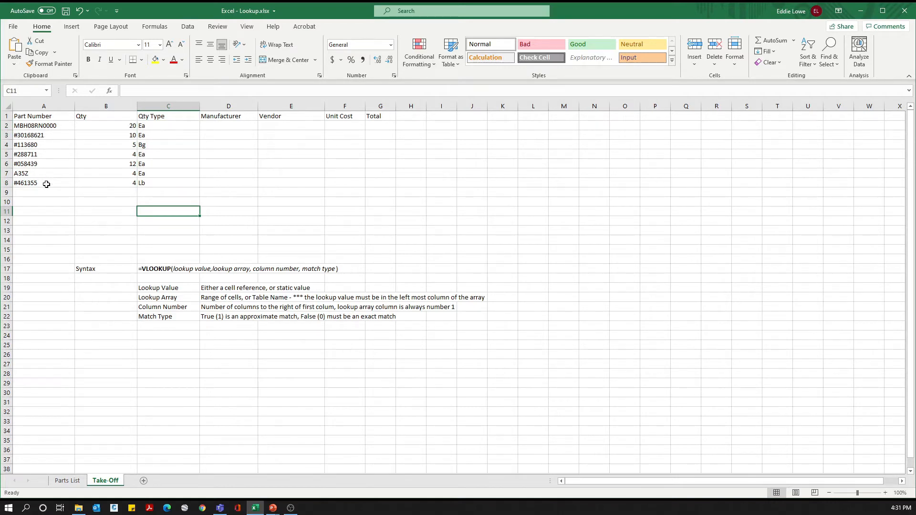
Step: Start a VLOOKUP formula in D2 under Manufacturer with A2 as the lookup value
click(222, 125)
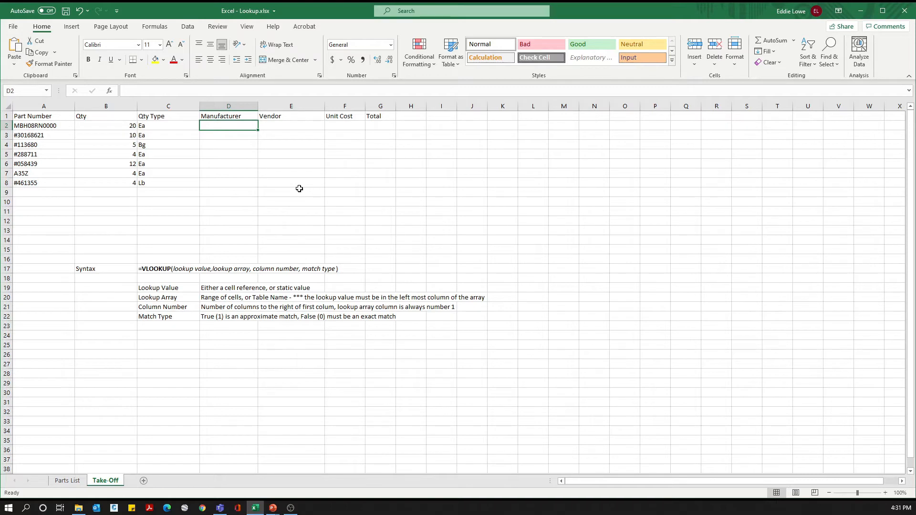
text(=)
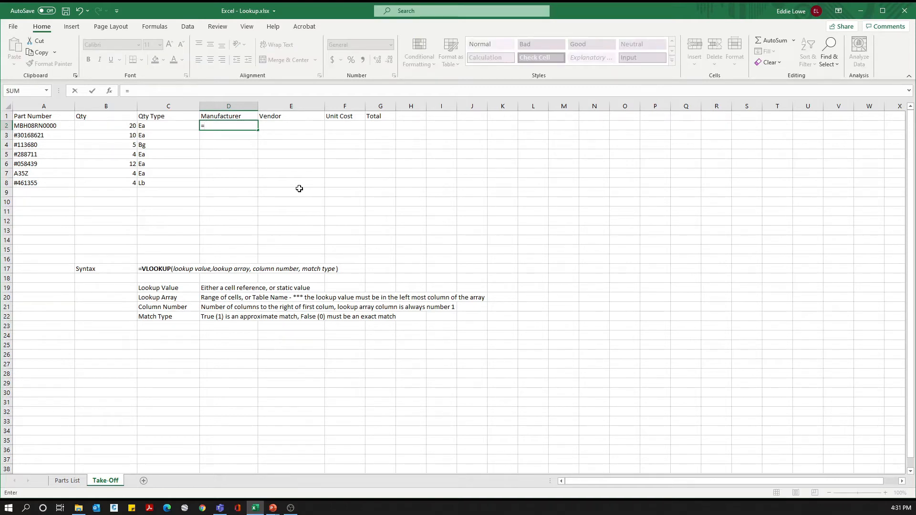
text(v)
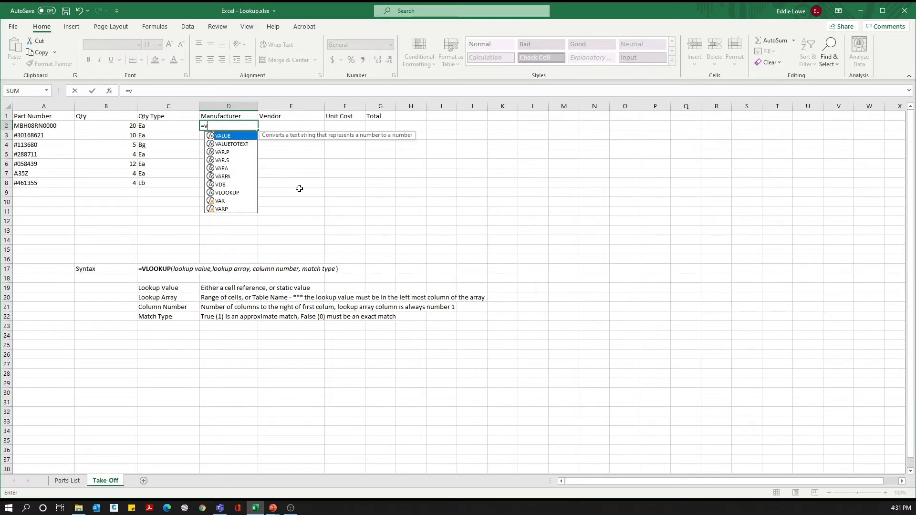
text(ool)
key(BackSpace)
key(BackSpace)
key(BackSpace)
text(lookup()
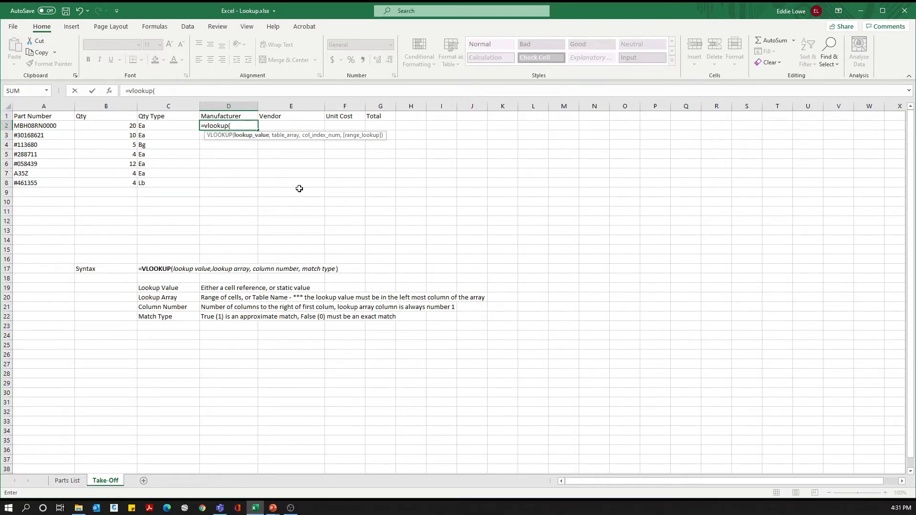
click(41, 125)
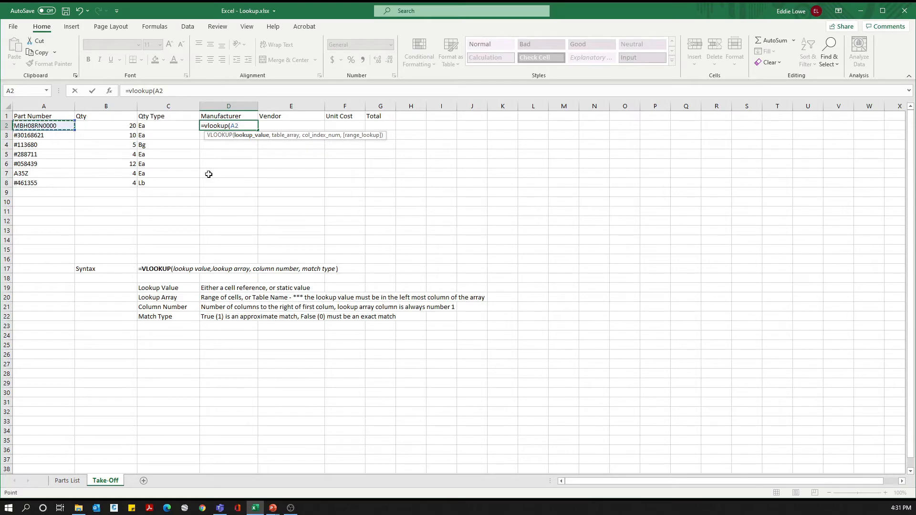
text(,)
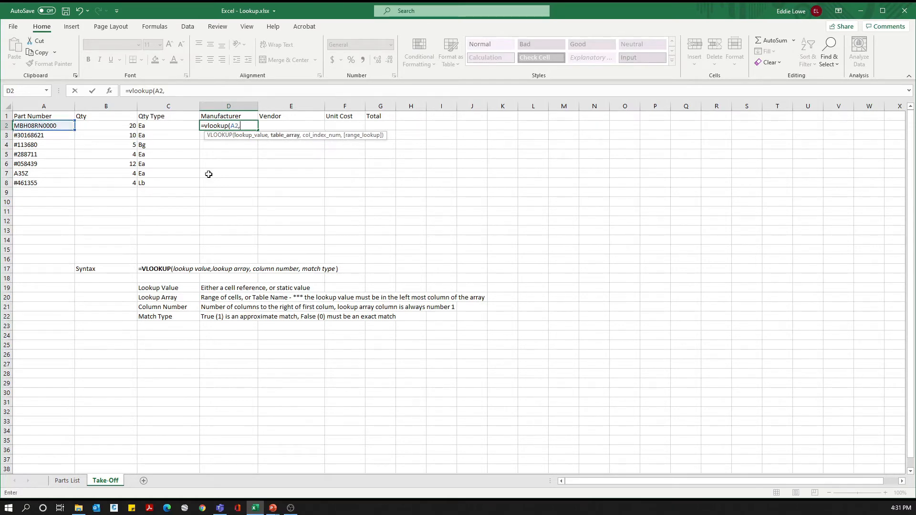
Step: Set the Manufacturer formula's table array to columns A:G of the Parts List sheet
click(75, 482)
drag(57, 106, 467, 109)
click(219, 89)
text(,)
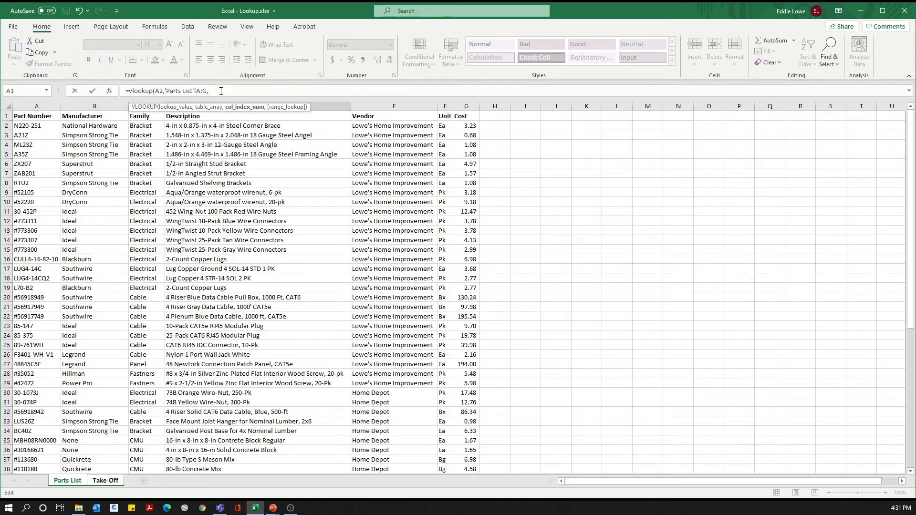
Step: Complete the Manufacturer formula with column index 2 and match type 0
text(2,)
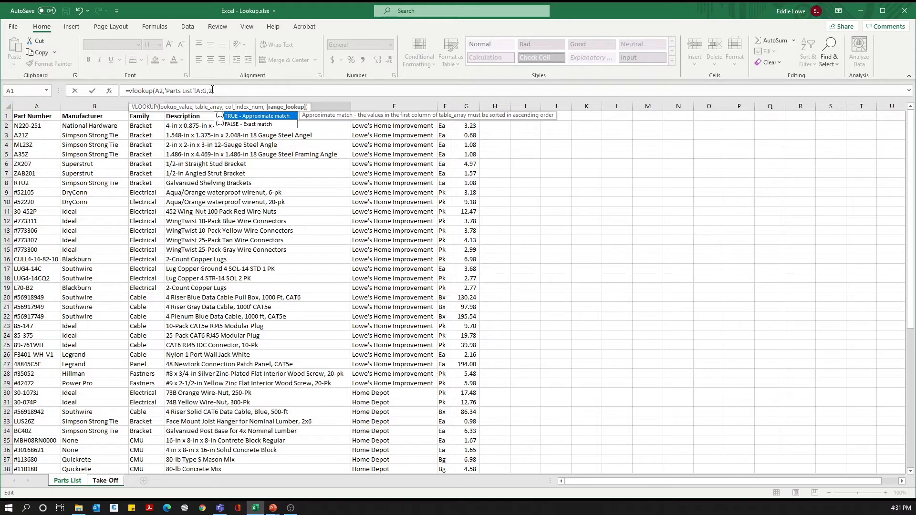
text(0))
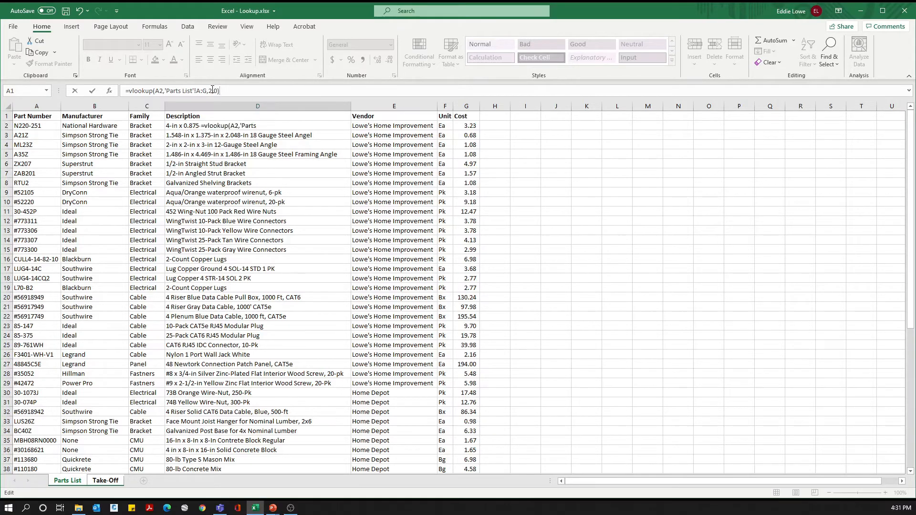
key(Return)
Step: Fill the Manufacturer formula from D2 down through D8
key(Up)
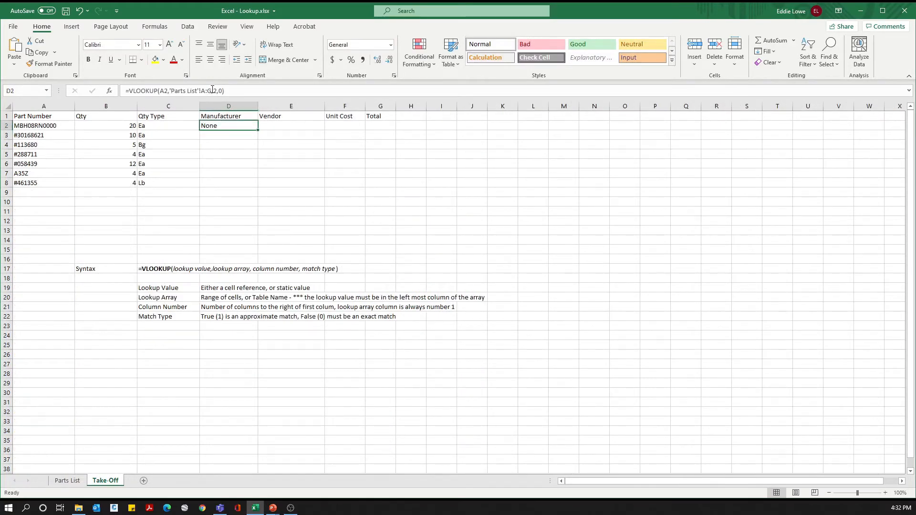
key(shift+Down)
key(shift+Down)
key(shift+Down)
key(shift+Down)
key(shift+Down)
key(shift+Down)
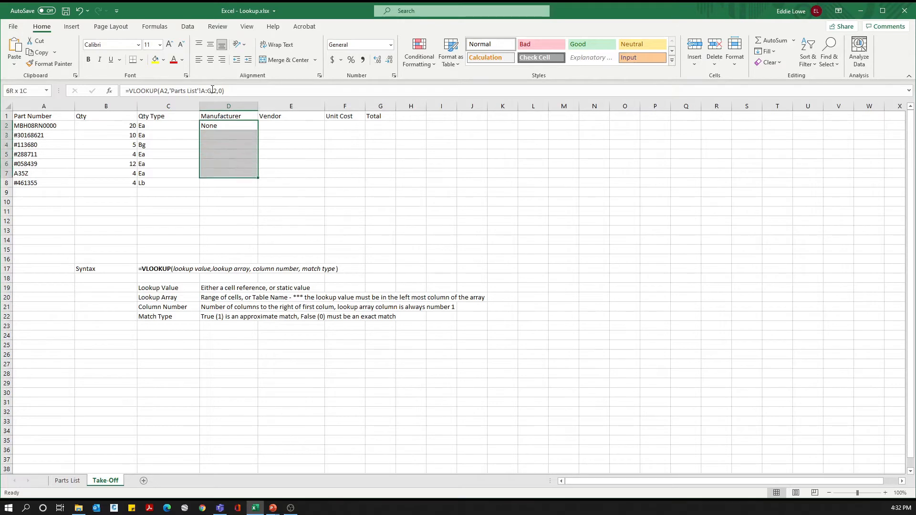
key(ctrl+d)
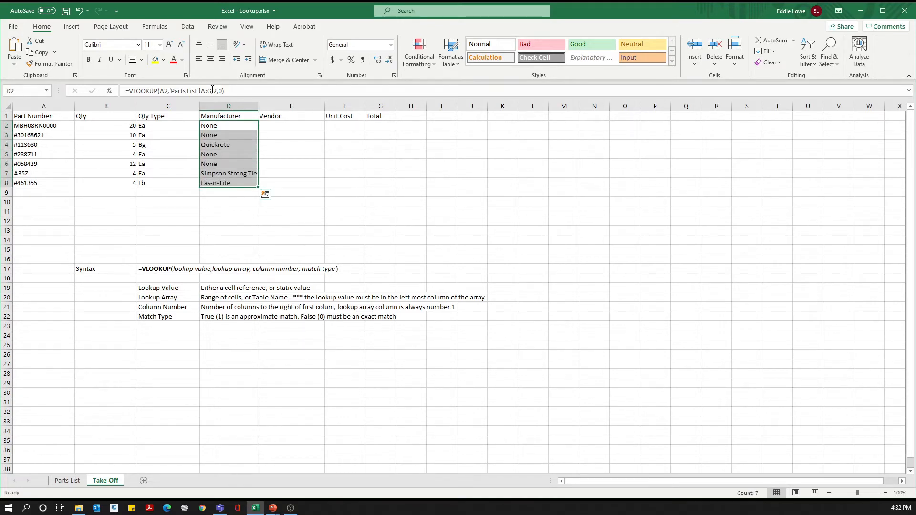
Step: Start a VLOOKUP formula in E2 under Vendor with A2 as the lookup value
key(Right)
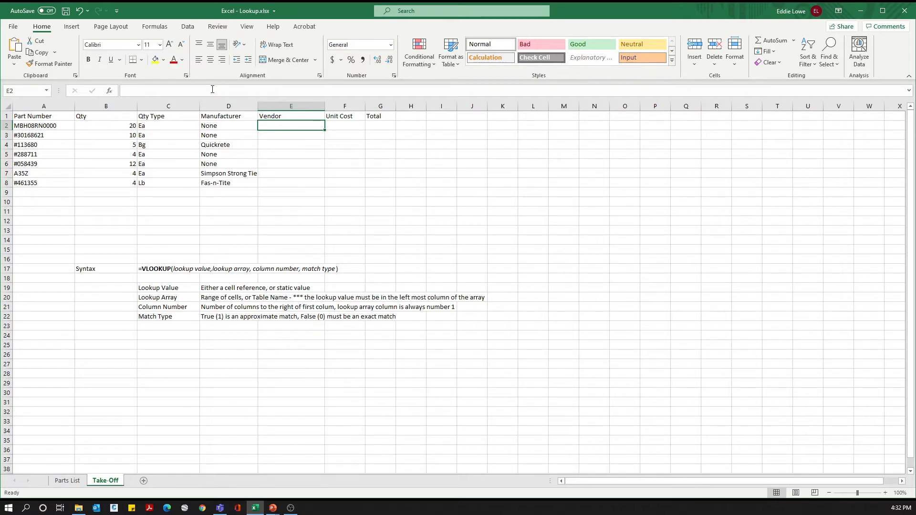
text(=)
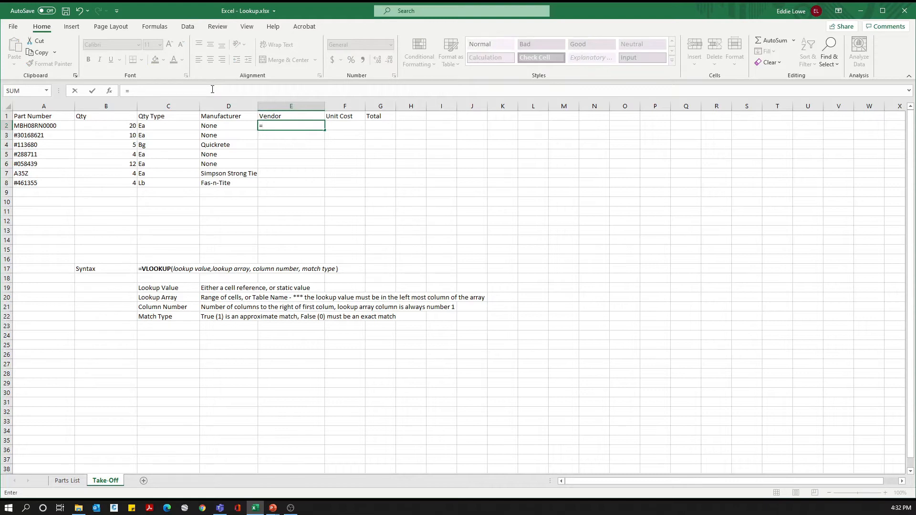
text(v)
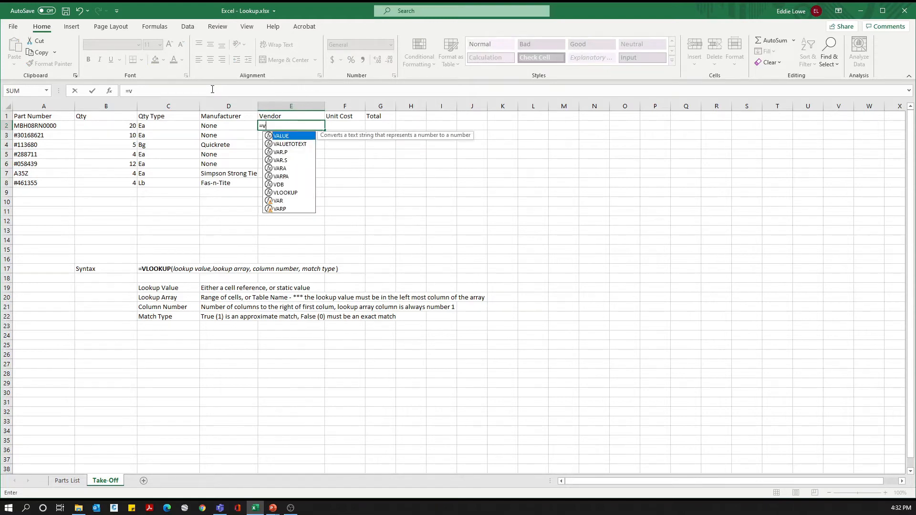
text(o)
key(BackSpace)
text(l)
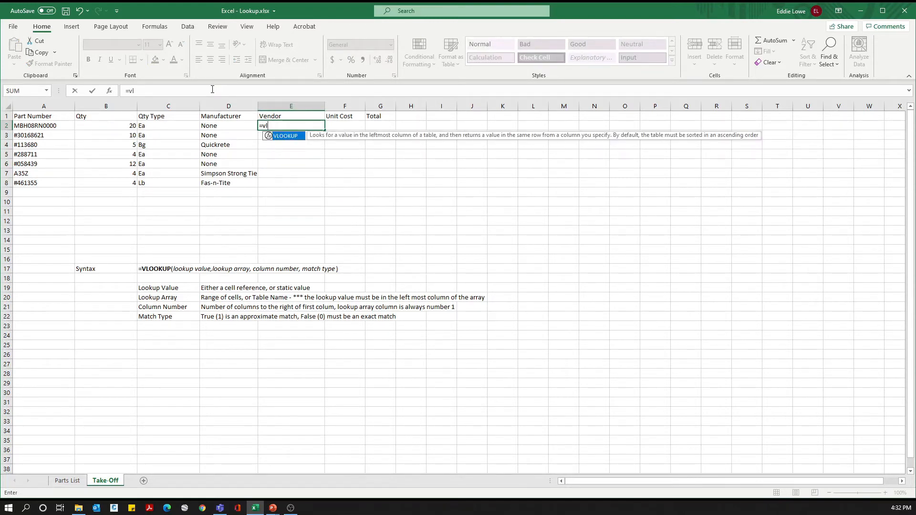
text(ookup()
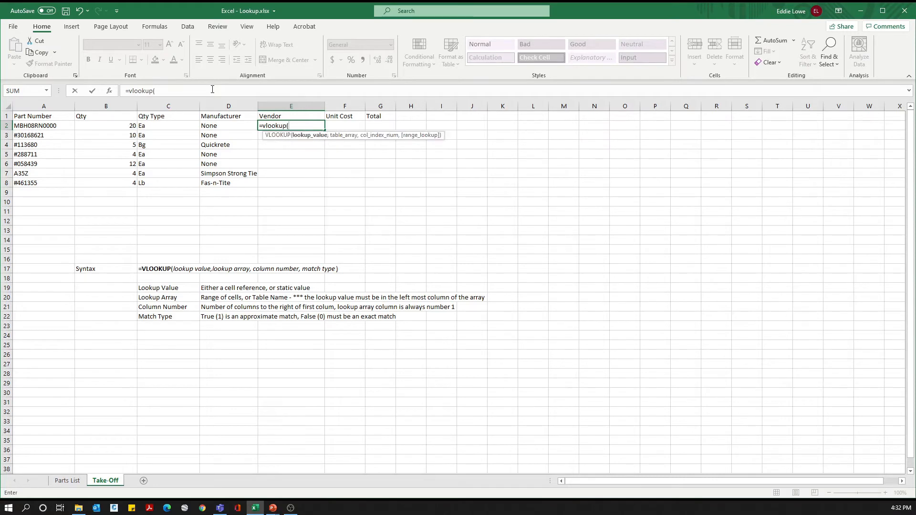
click(36, 124)
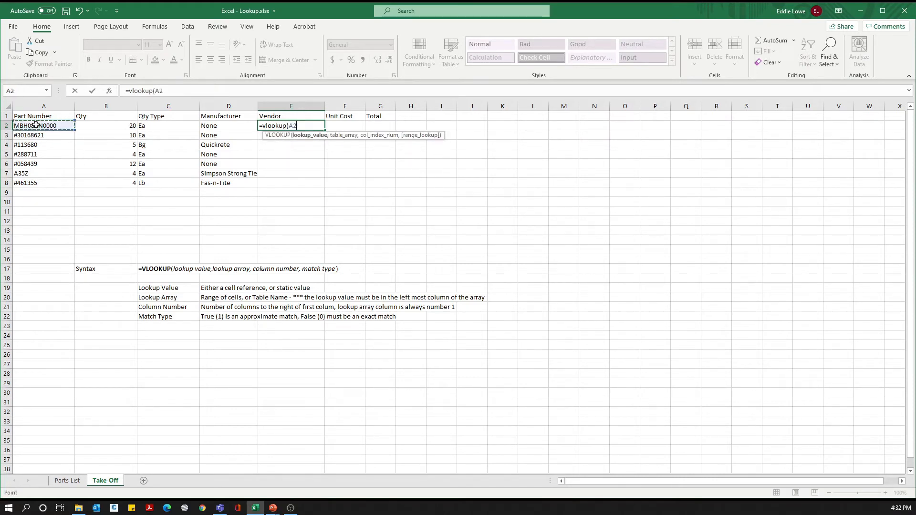
text(,)
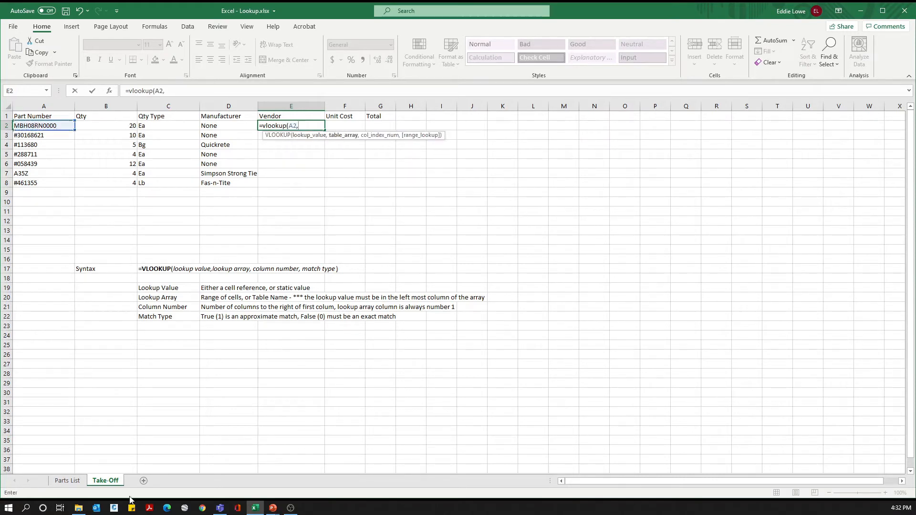
Step: Set the Vendor formula's table array to columns A:G of the Parts List sheet
click(68, 480)
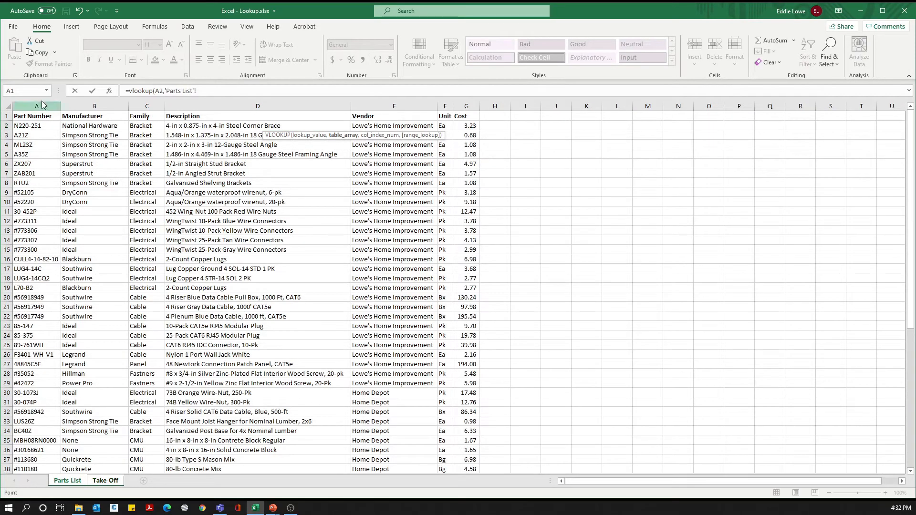
drag(36, 106, 468, 123)
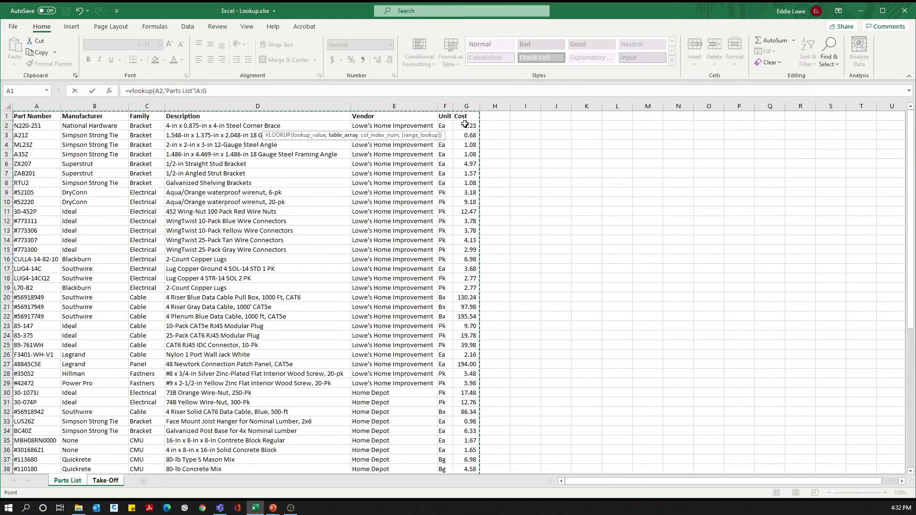
text(,)
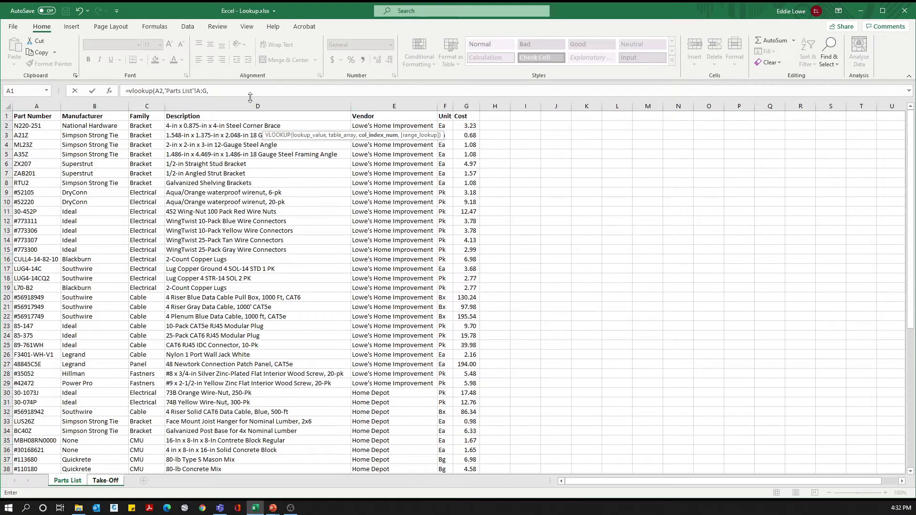
Step: Complete the Vendor formula with column index 5 and match type 0
click(233, 91)
text(5)
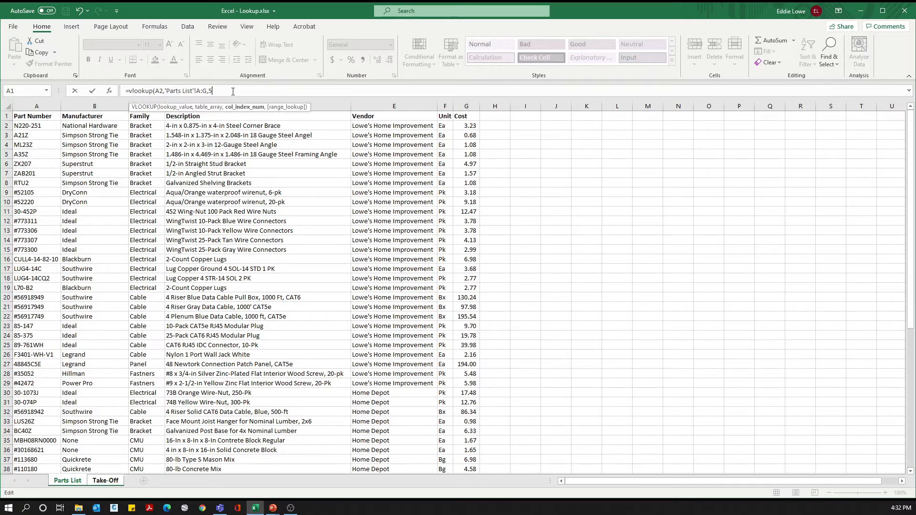
text(,0))
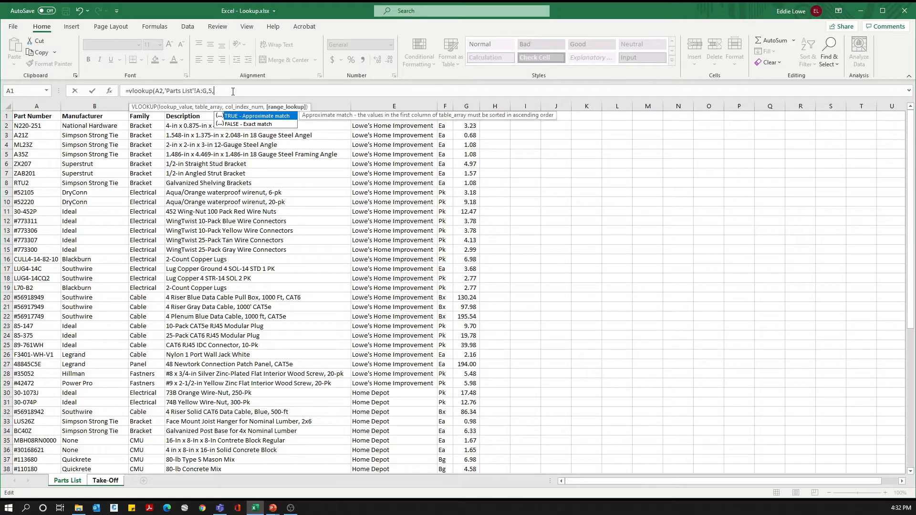
key(Return)
Step: Fill the Vendor formula from E2 down through E8 and move to F2 under Unit Cost
key(Up)
key(shift+Down)
key(shift+Down)
key(shift+Down)
key(shift+Down)
key(shift+Down)
key(shift+Down)
key(shift+Down)
key(shift+Up)
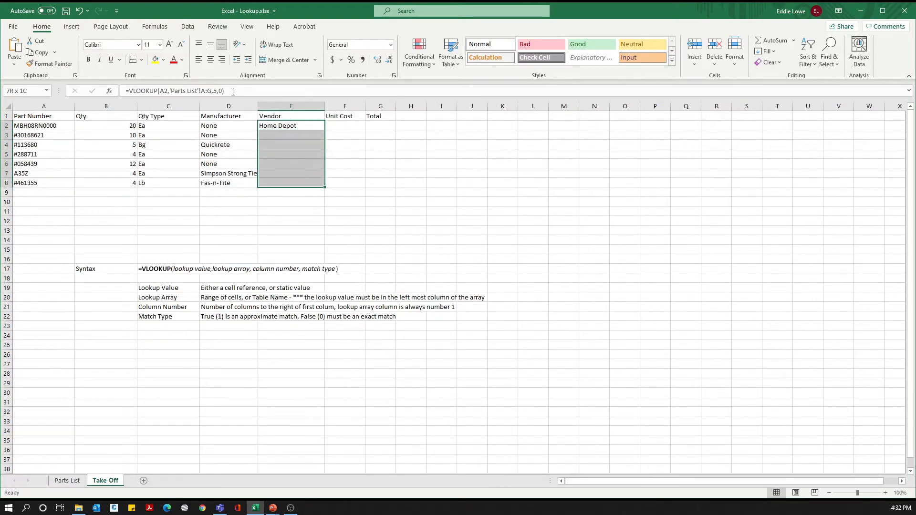
key(ctrl+d)
key(Right)
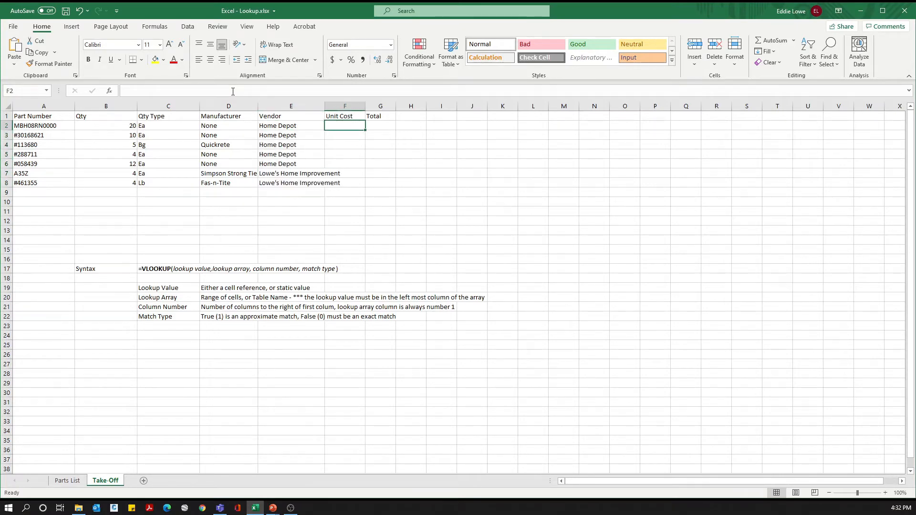
Step: Convert the Parts List data range A1:G62 into a table with headers
click(67, 480)
click(149, 204)
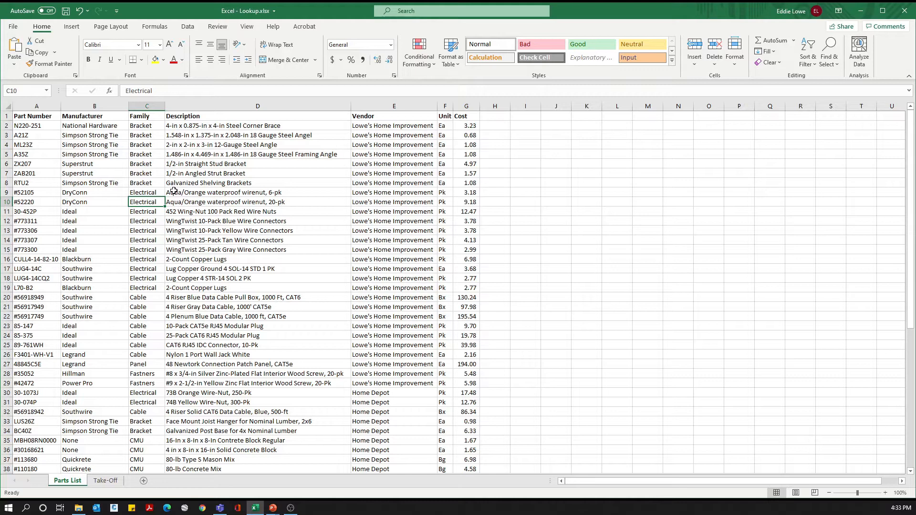
key(ctrl+t)
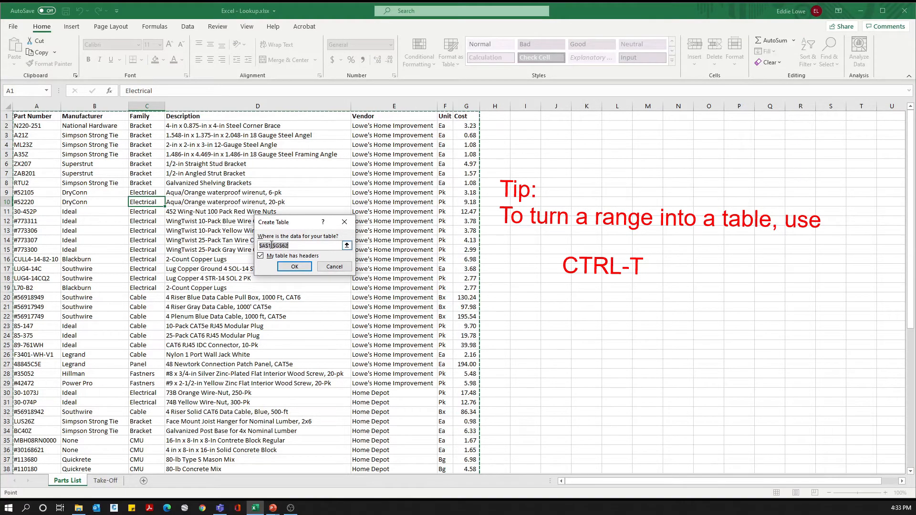
click(296, 266)
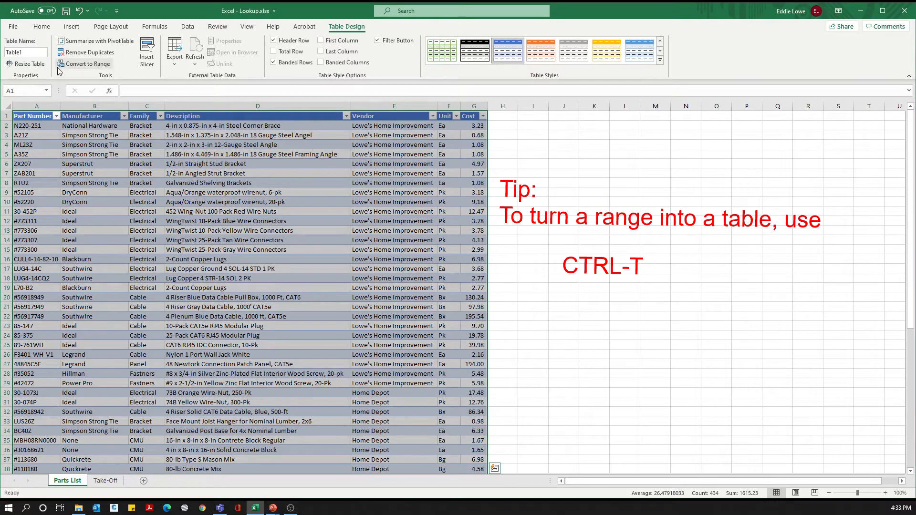
Step: Rename the new table on the Parts List sheet to Parts_Table
click(30, 51)
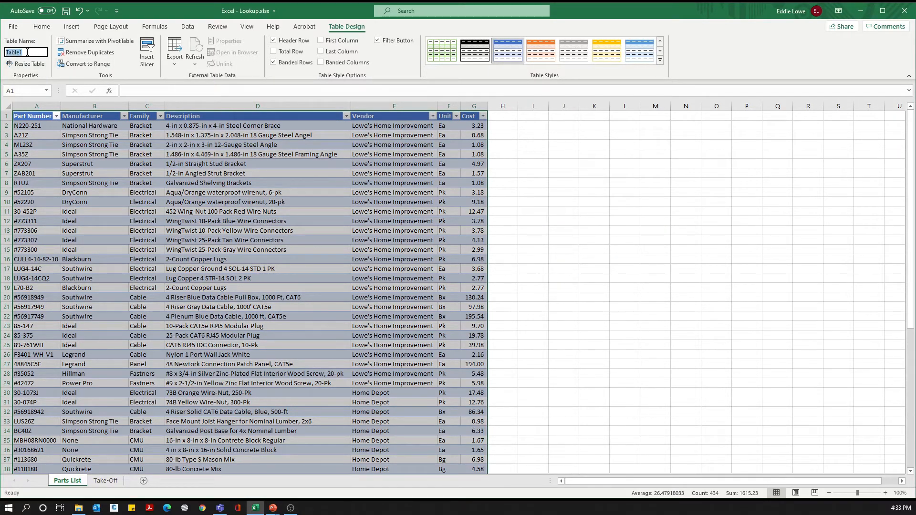
text(Parts_Table)
key(Return)
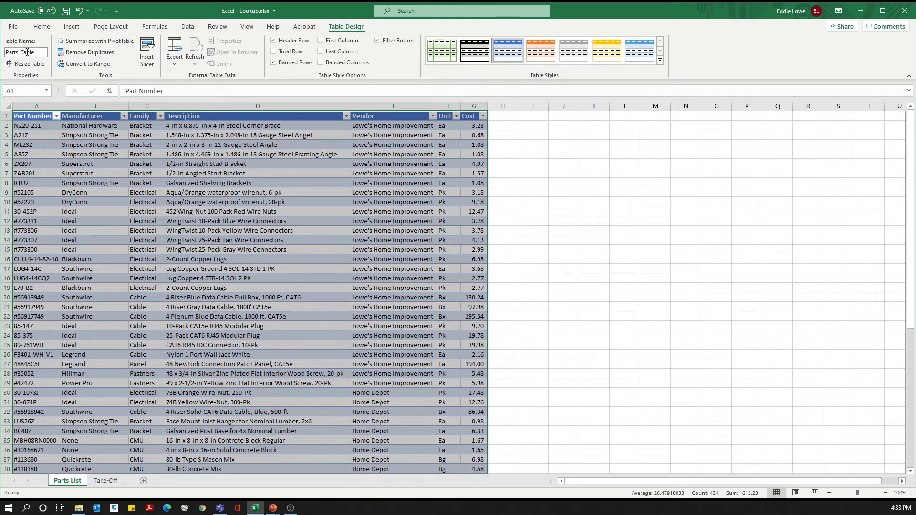
click(71, 154)
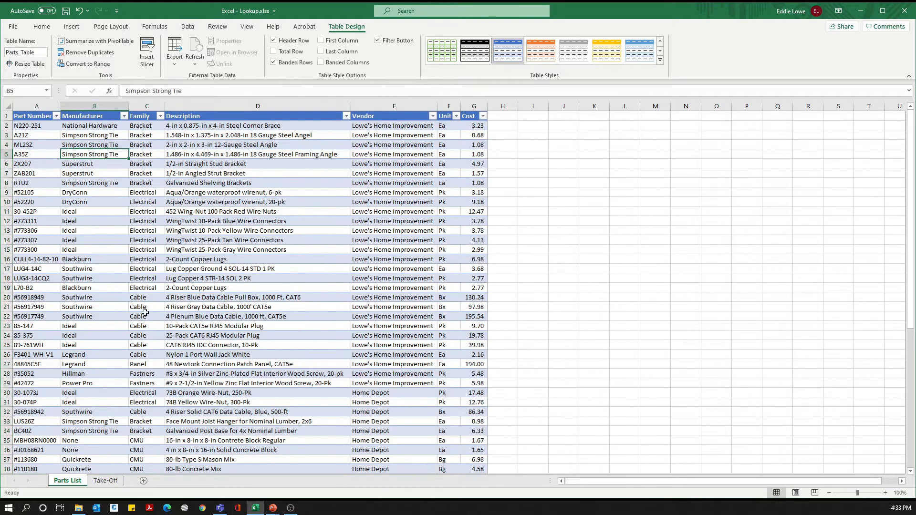
Step: Autofit the Take-Off sheet's Vendor column and start a VLOOKUP formula in F2 under Unit Cost with A2 as the lookup value
click(113, 482)
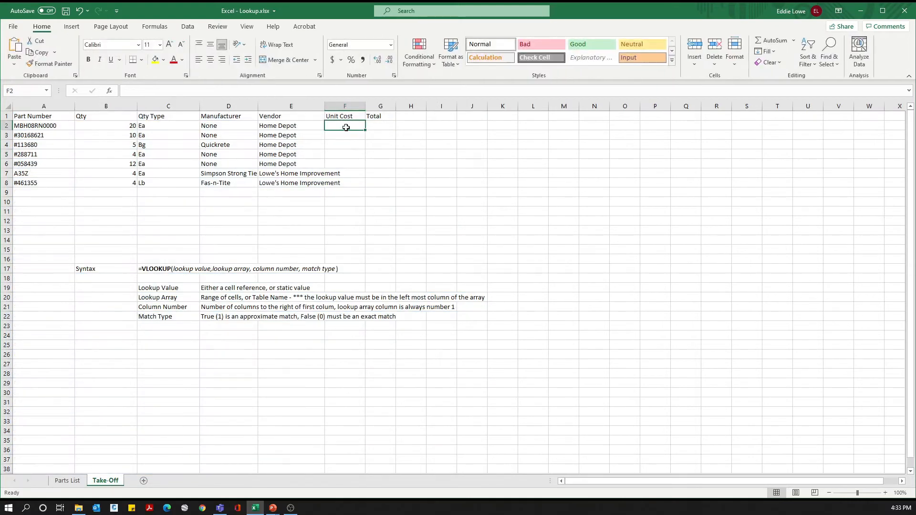
double_click(324, 107)
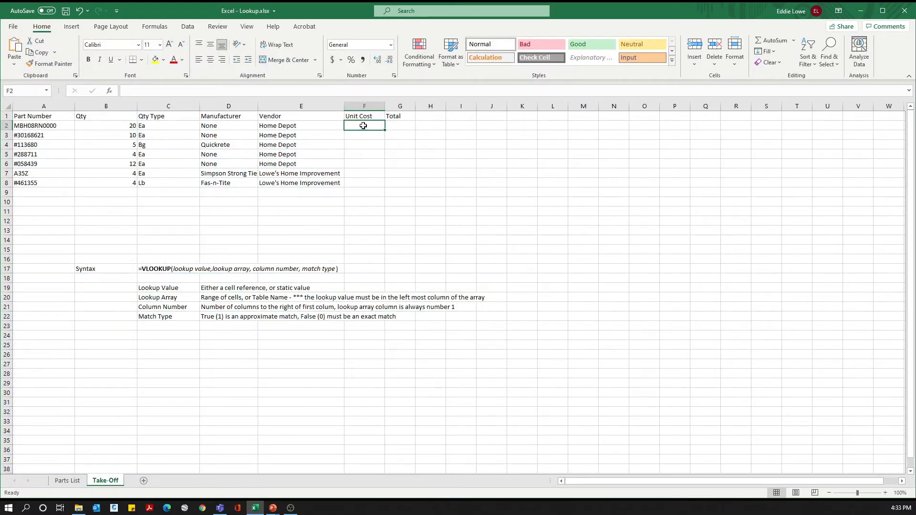
text(=)
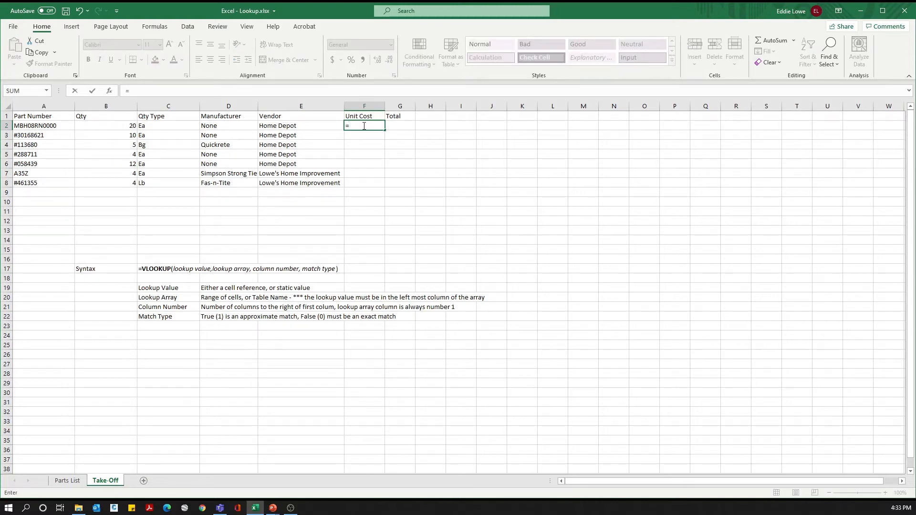
text(vlookup()
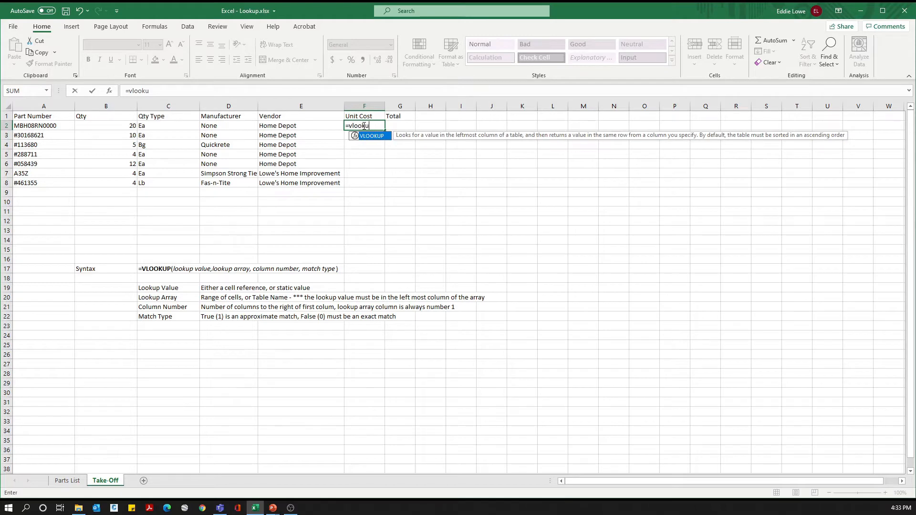
click(48, 126)
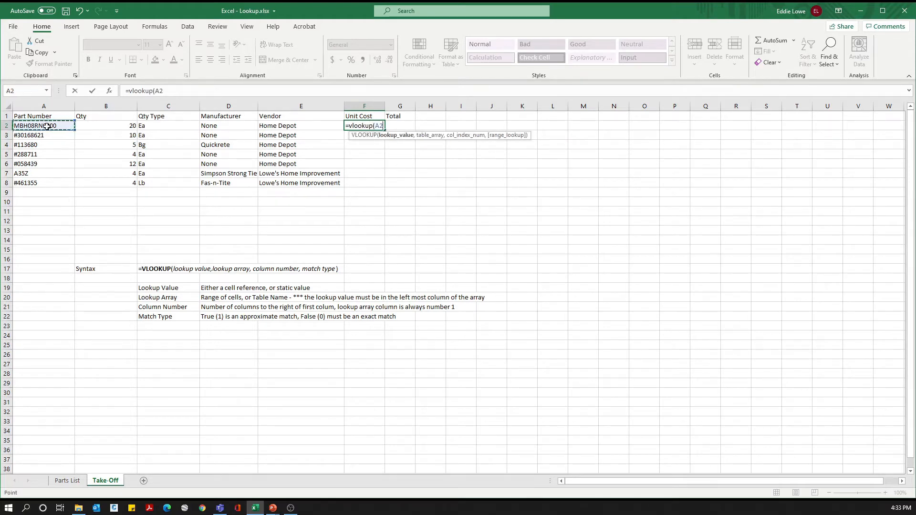
text(,)
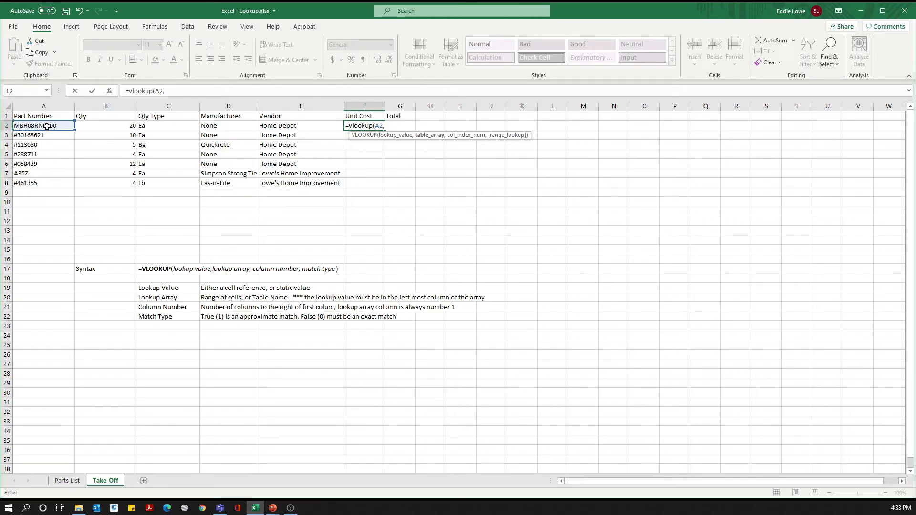
text(part)
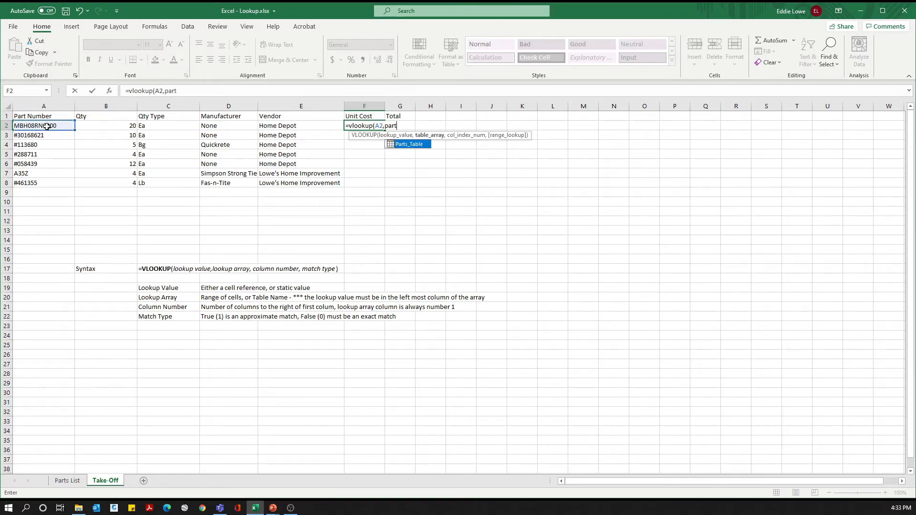
text(s_table,)
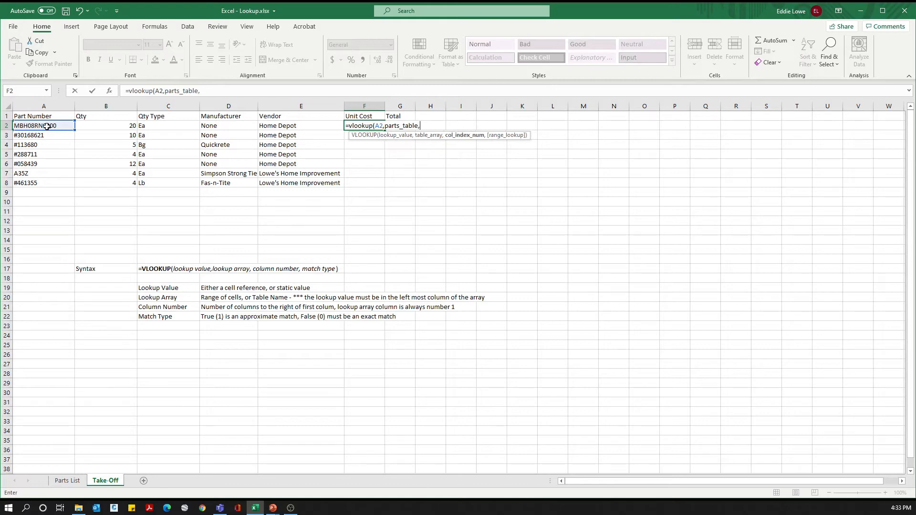
Step: Check the Parts List columns and try to complete the Unit Cost formula with column index 6 and match type 0
click(67, 482)
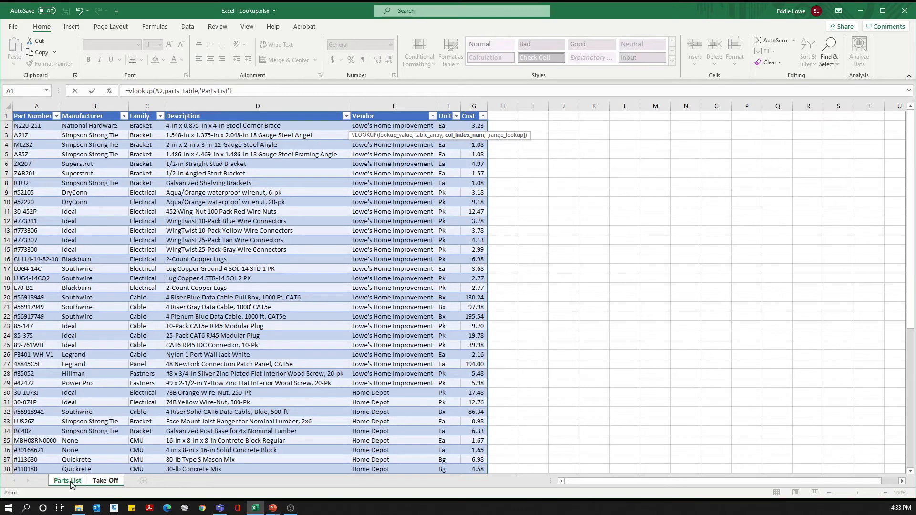
click(98, 482)
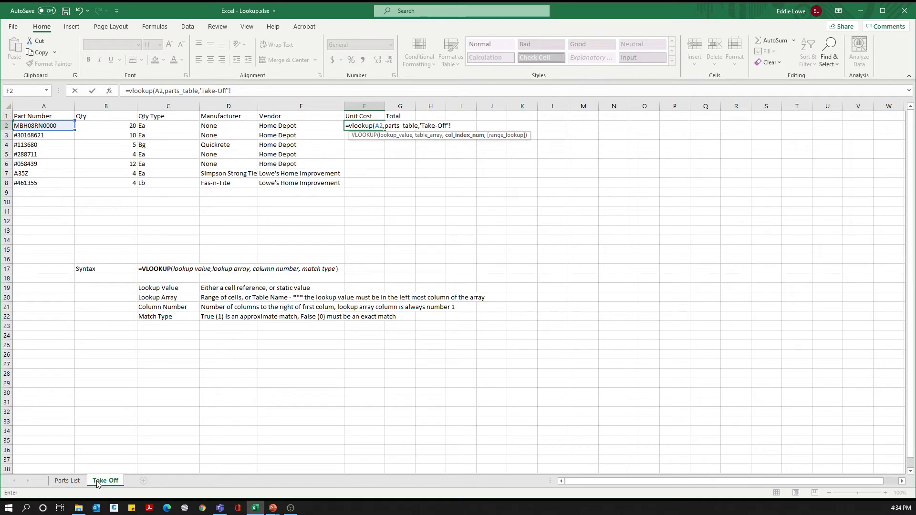
text(,6)
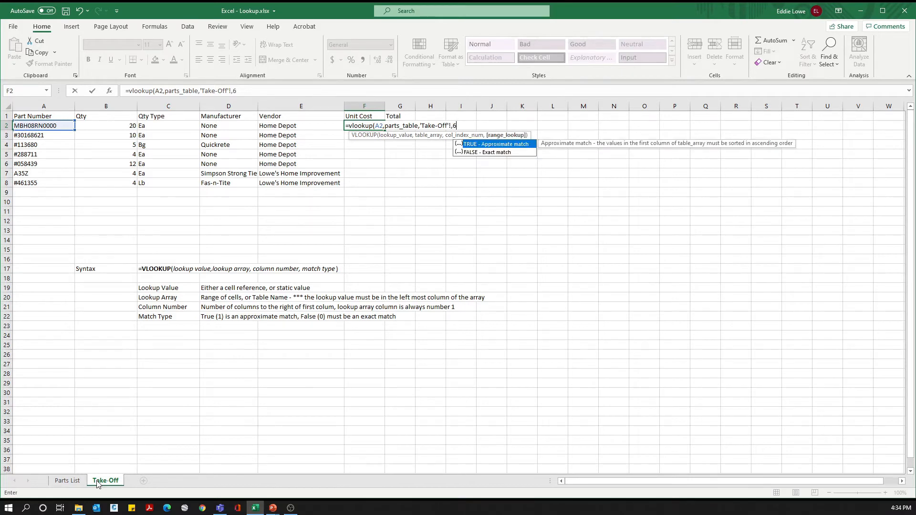
text(,0))
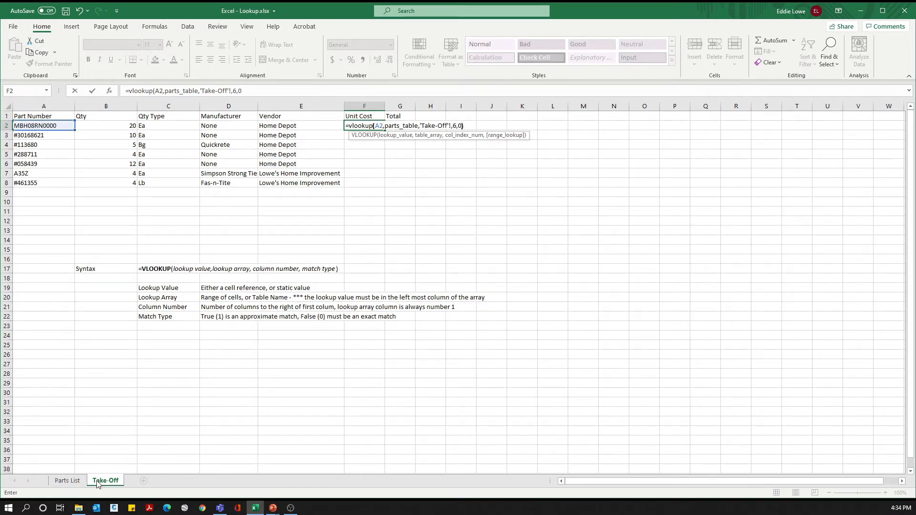
key(Return)
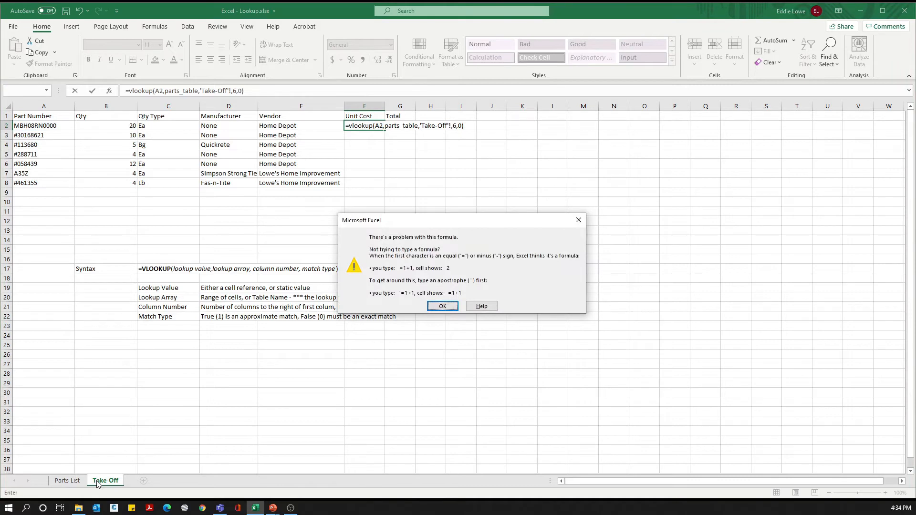
click(451, 305)
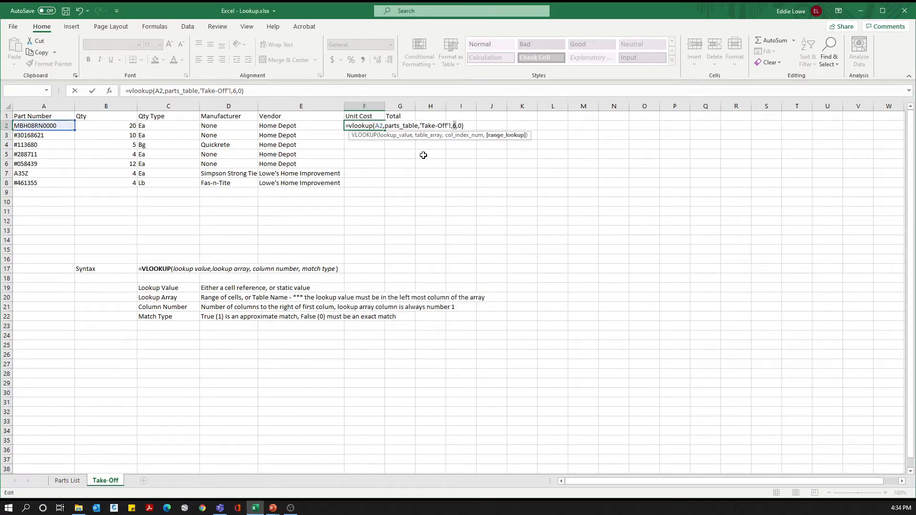
Step: Remove the stray 'Take-Off'! reference from the F2 formula and enter it as =VLOOKUP(A2,Parts_Table,6,0)
click(428, 125)
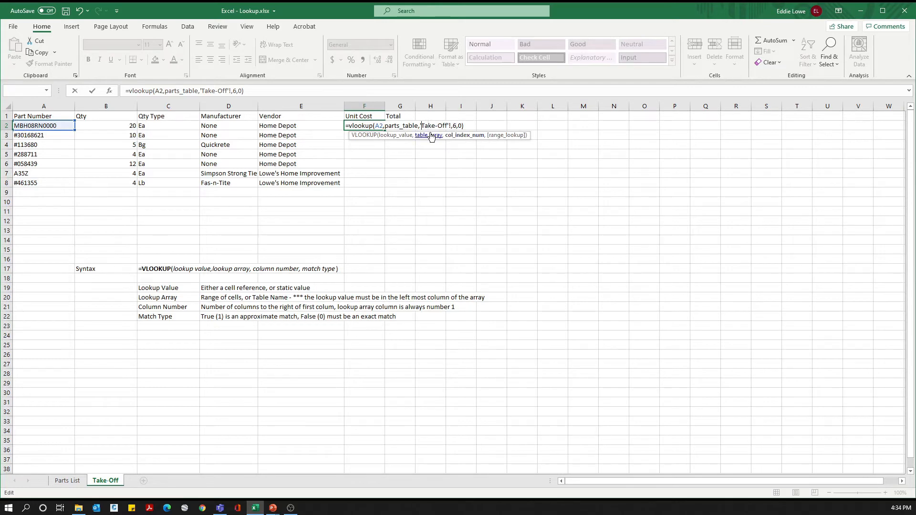
key(shift+Right)
key(shift+Right)
key(Left)
key(Left)
key(shift+Right)
key(shift+Right)
key(shift+Right)
key(shift+Right)
key(shift+Right)
key(shift+Right)
key(shift+Right)
key(shift+Right)
key(shift+Right)
key(shift+Right)
key(BackSpace)
key(BackSpace)
key(Return)
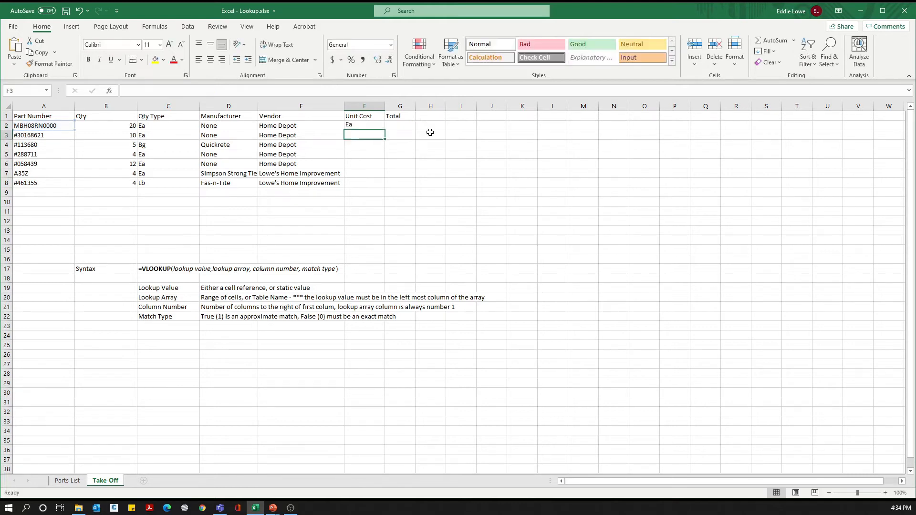
Step: Check the Cost column's position in the Parts List and change the F2 formula's column index to 7
key(Up)
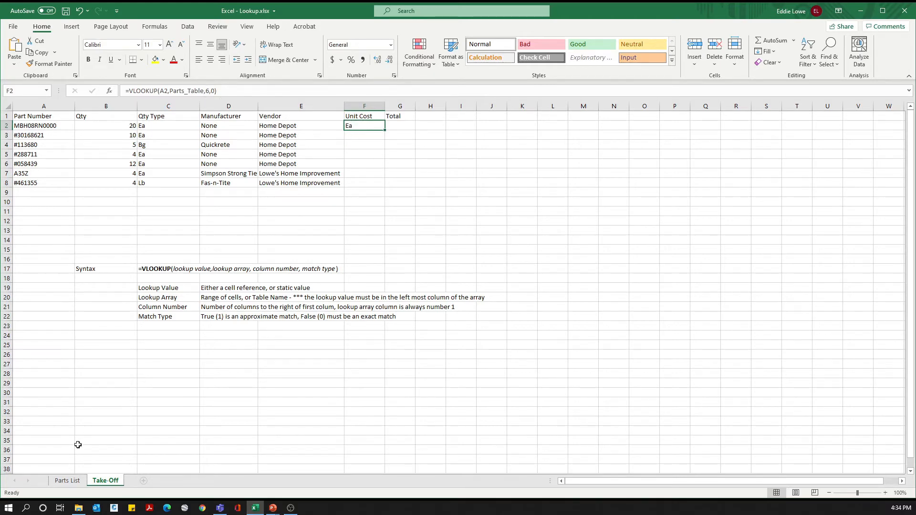
click(67, 480)
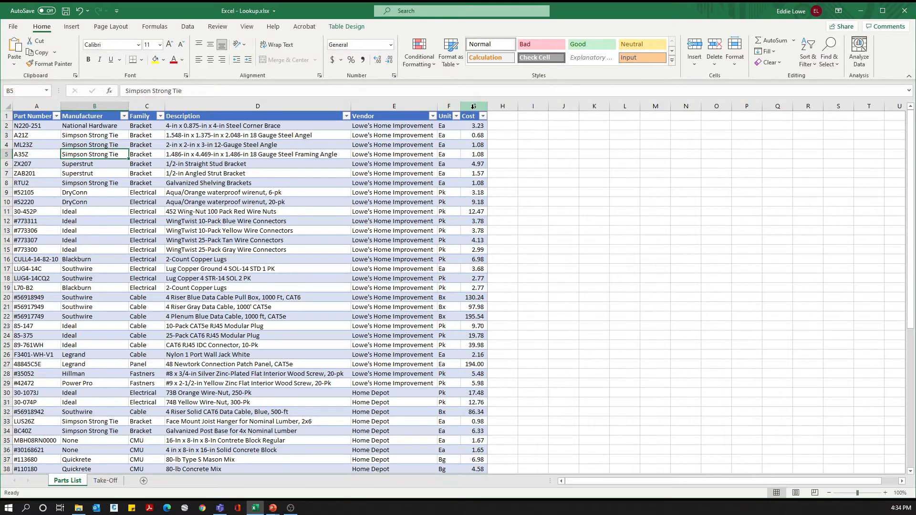
click(108, 485)
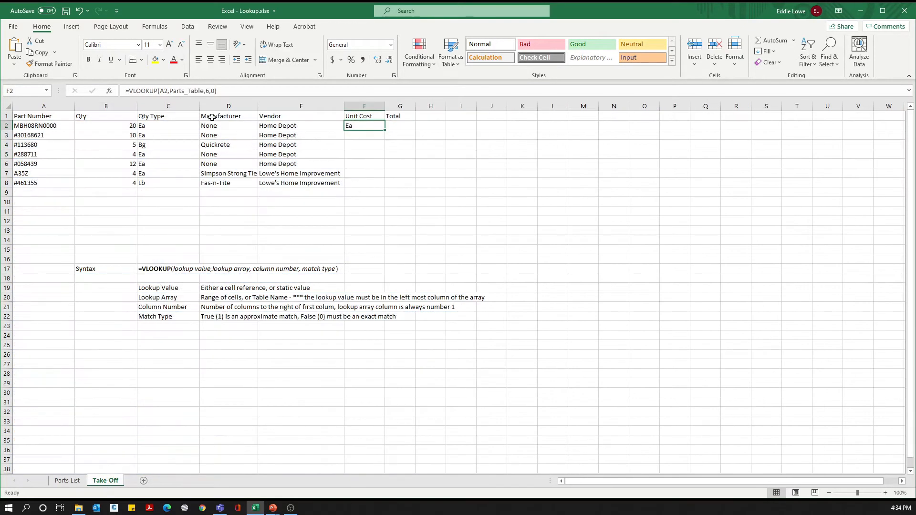
click(211, 92)
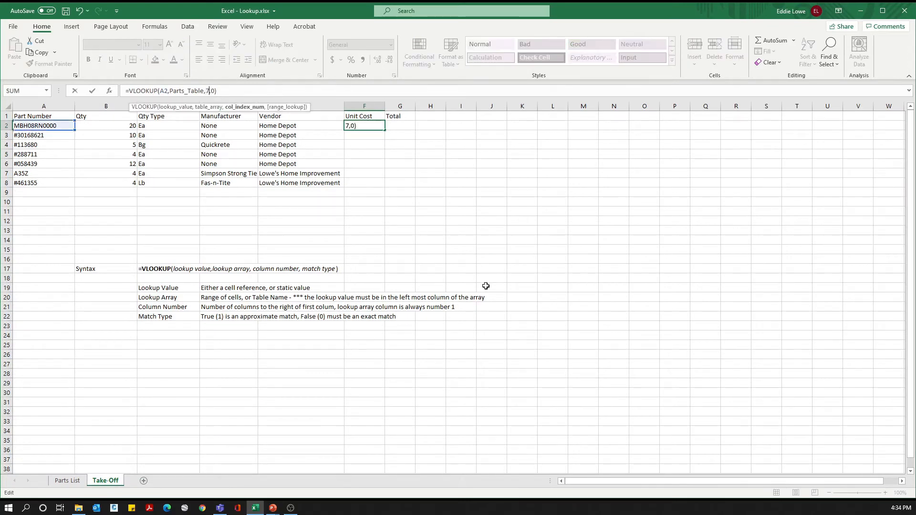
key(Return)
Step: Fill the Unit Cost formula from F2 down through F8 and move to G2 under Total
key(Up)
key(shift+Down)
key(shift+Down)
key(shift+Down)
key(shift+Down)
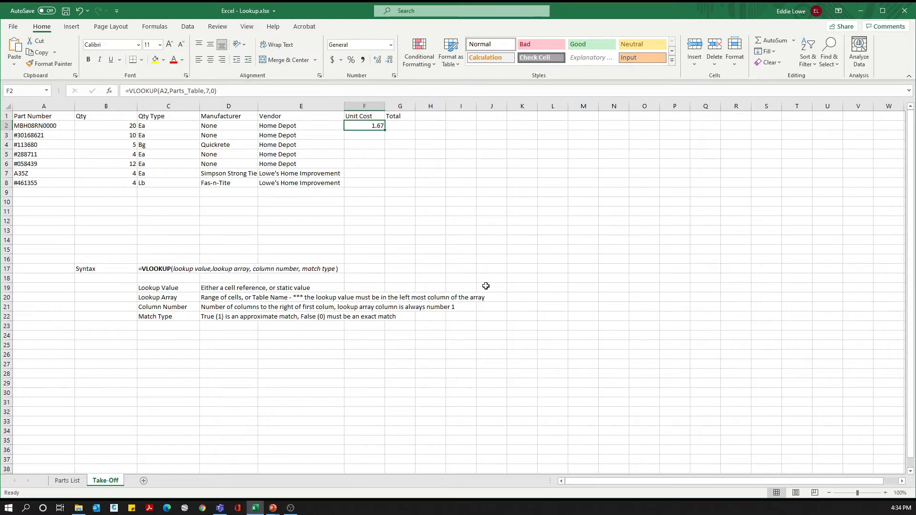
key(shift+Down)
key(shift+Down)
key(shift+Down)
key(shift+Up)
key(ctrl+d)
key(Right)
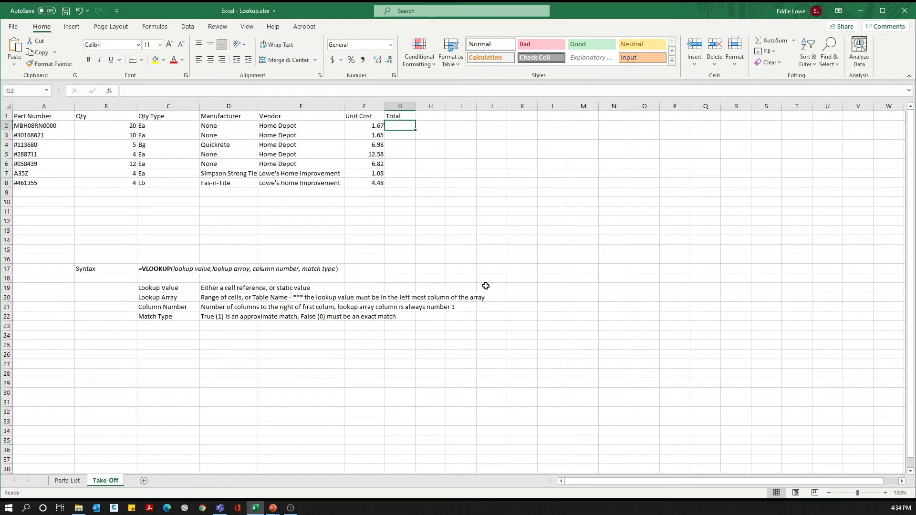
Step: Enter the formula =B2*F2 in G2 to multiply quantity by unit cost
text(=)
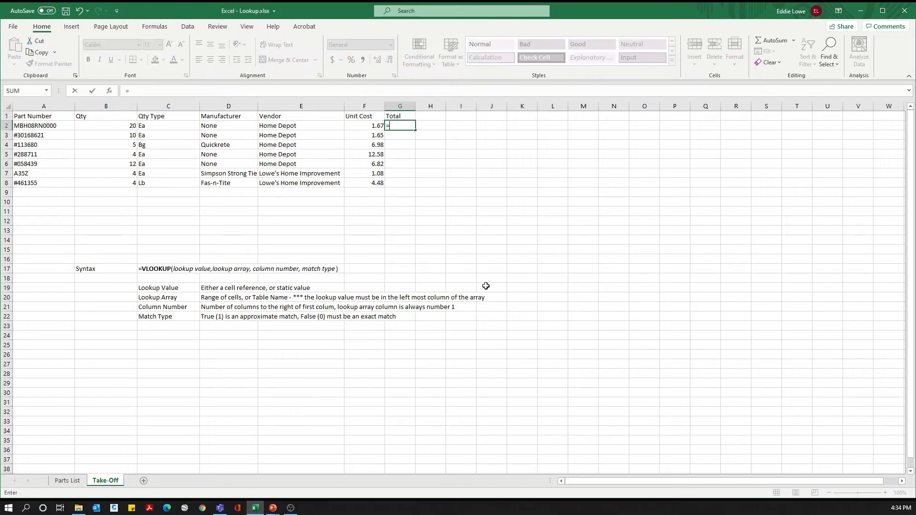
click(125, 124)
text(*)
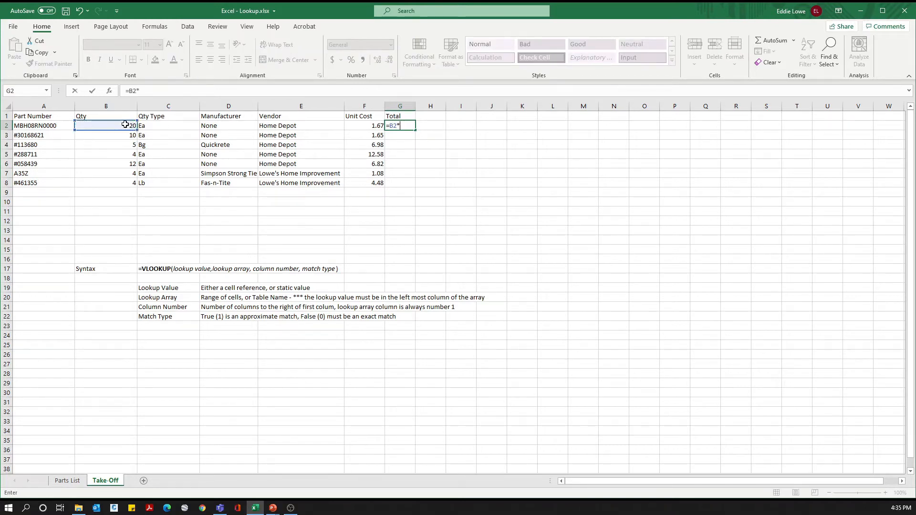
click(355, 124)
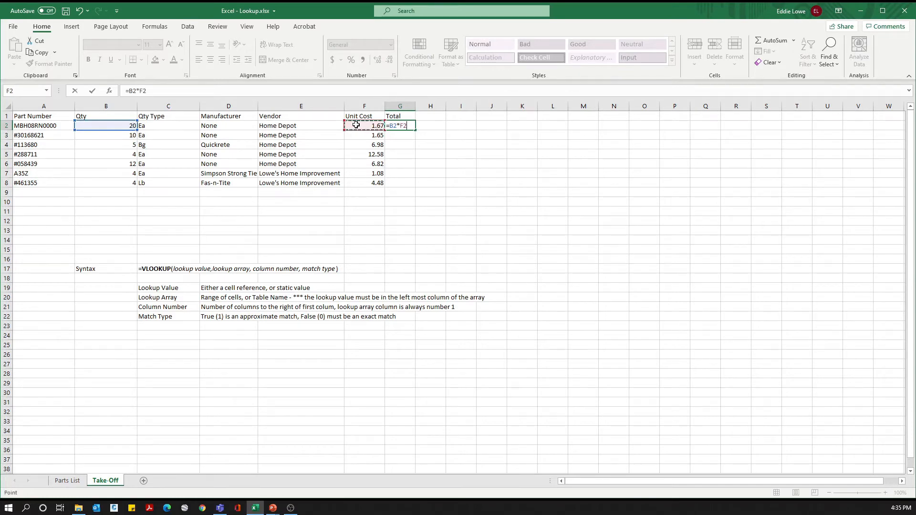
key(Return)
Step: Fill the Total formula from G2 down through G8 and move to G9 below the column
key(Up)
key(shift+Down)
key(shift+Down)
key(shift+Down)
key(shift+Down)
key(shift+Down)
key(shift+Down)
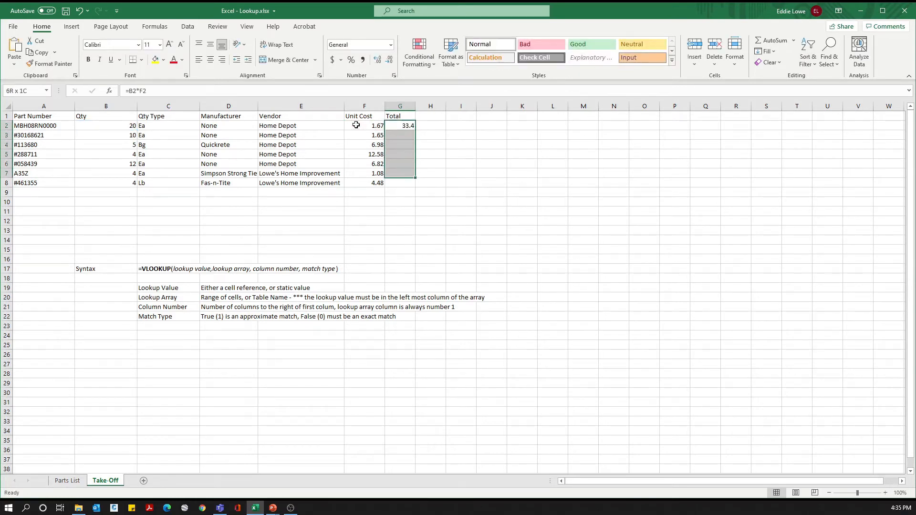
key(ctrl+d)
key(Down)
key(Down)
key(Down)
key(Down)
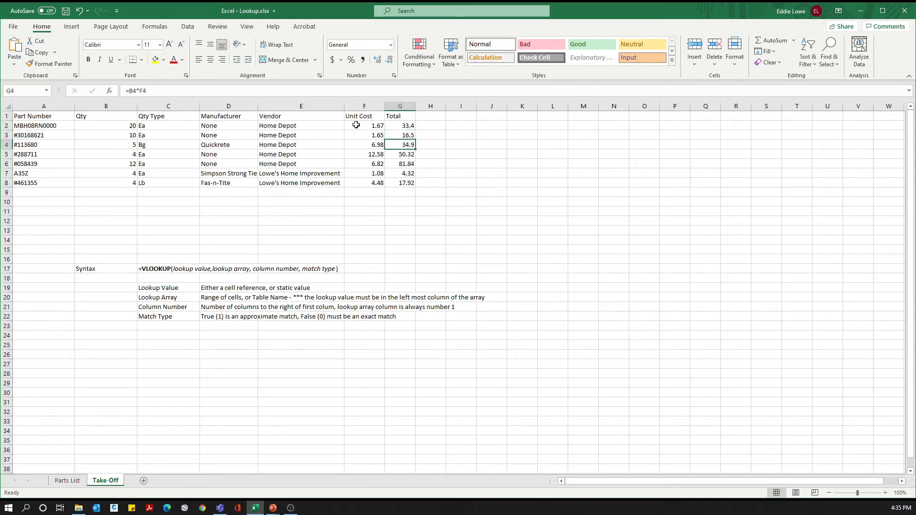
key(Down)
key(Down)
key(Down)
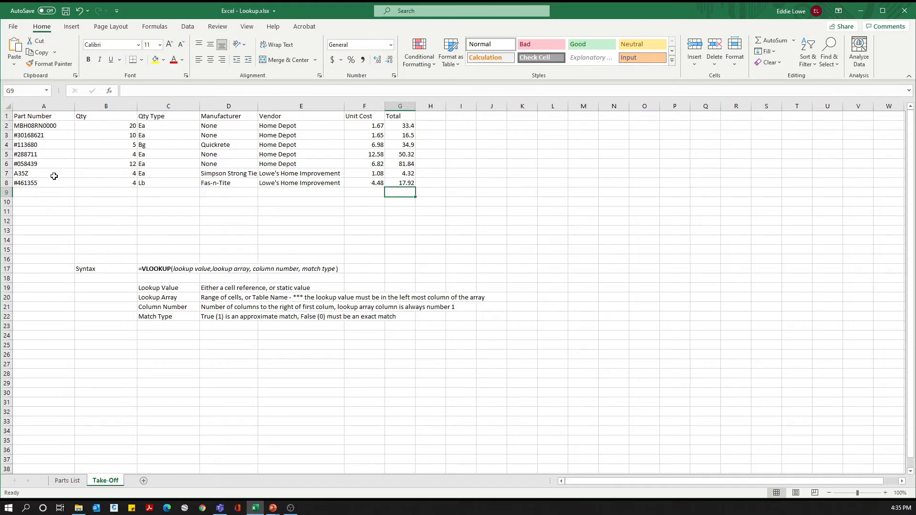
Step: Inspect the A21Z part number in cell A3 of the Parts List sheet for extra trailing spaces
click(69, 482)
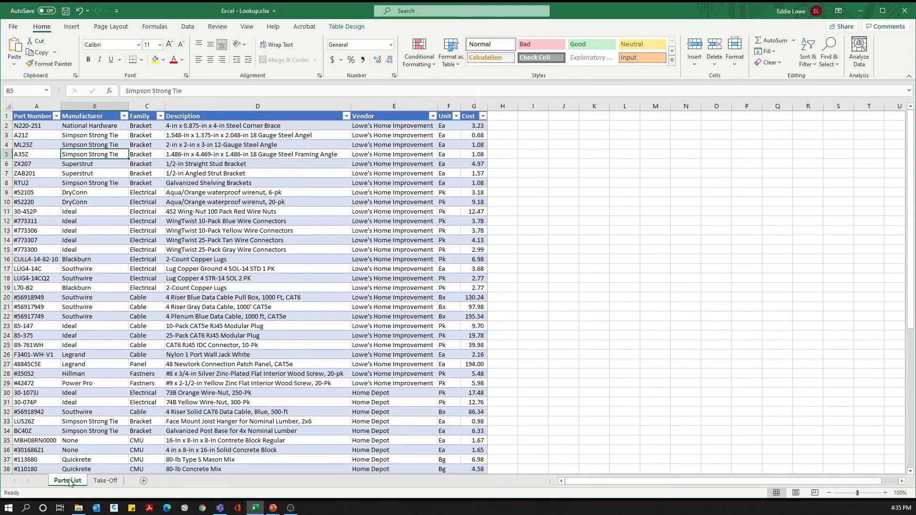
click(36, 135)
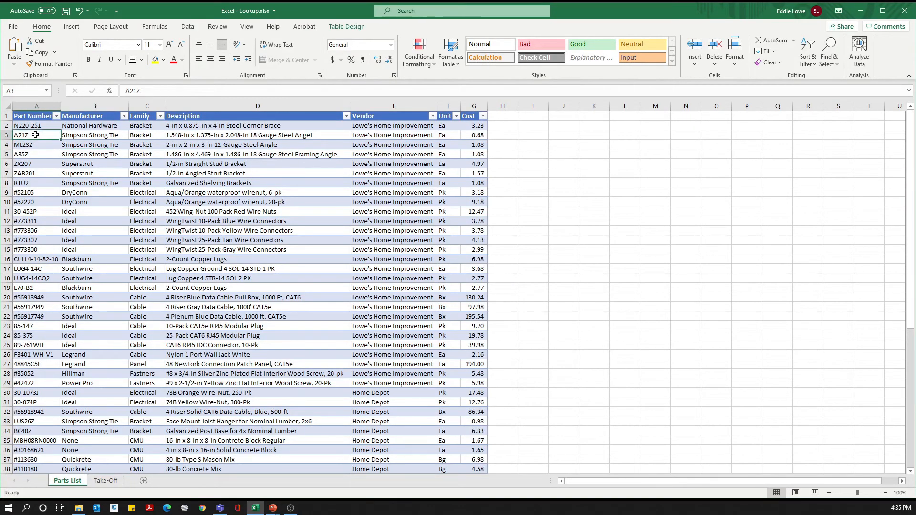
double_click(36, 135)
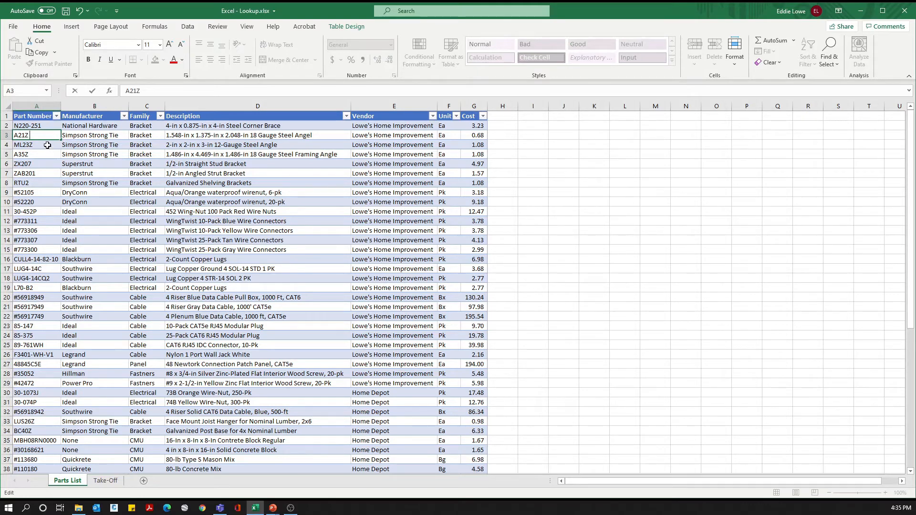
key(Escape)
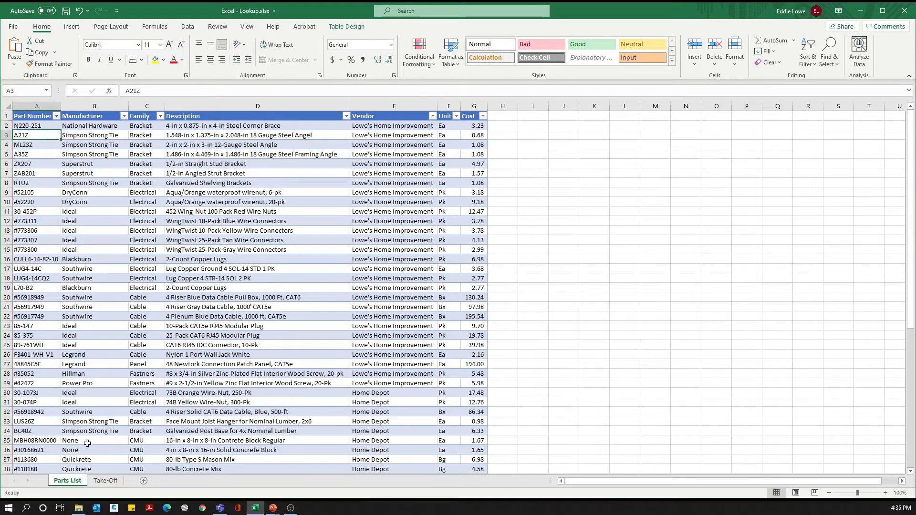
Step: Replace the part number in A8 of the Take-Off sheet with A21z
click(114, 482)
click(31, 182)
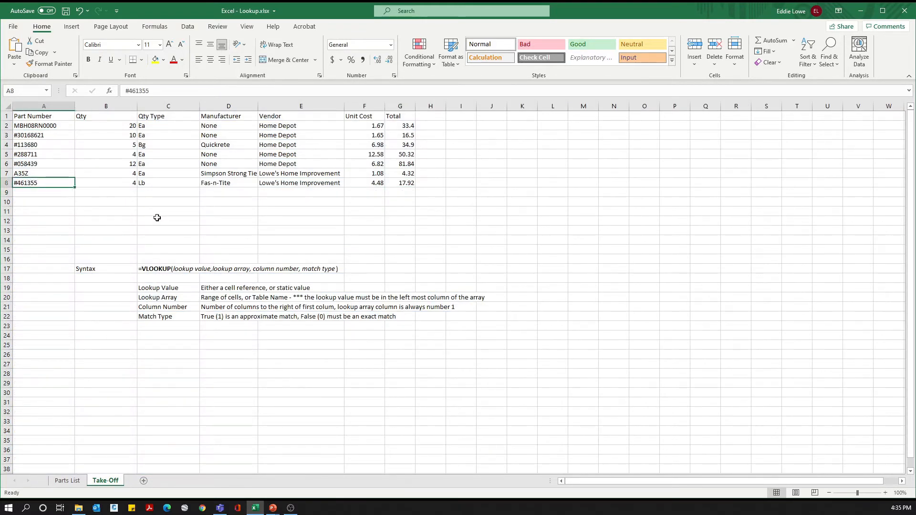
text(A21z)
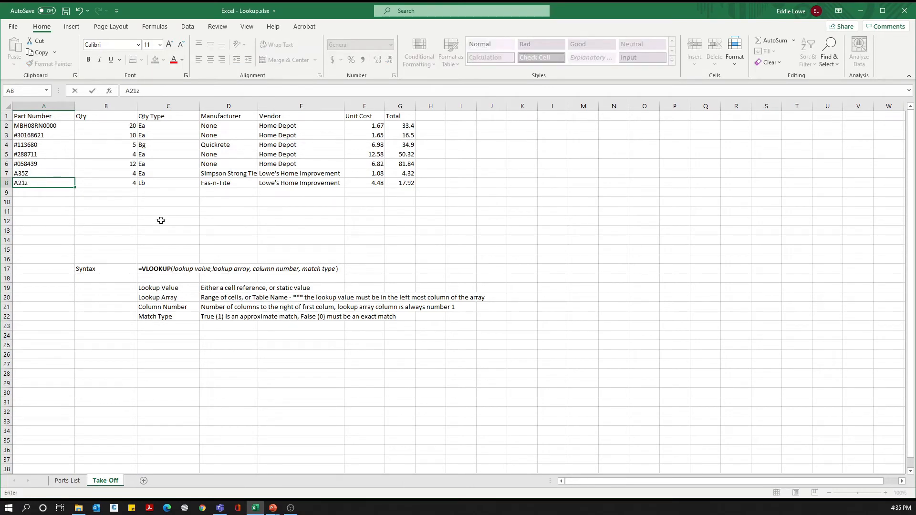
key(Return)
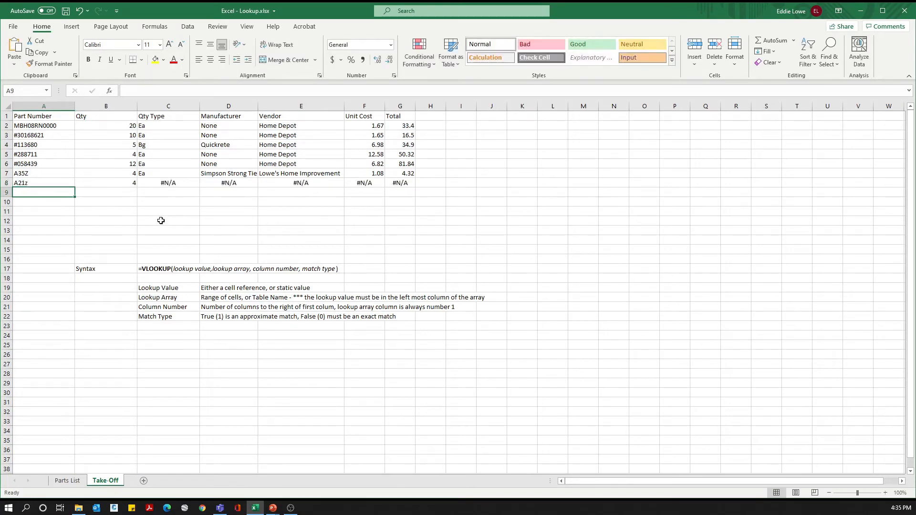
Step: Examine the lookup formulas across row 8, from Qty Type through Unit Cost, and return to the part number
key(Up)
key(Right)
key(Right)
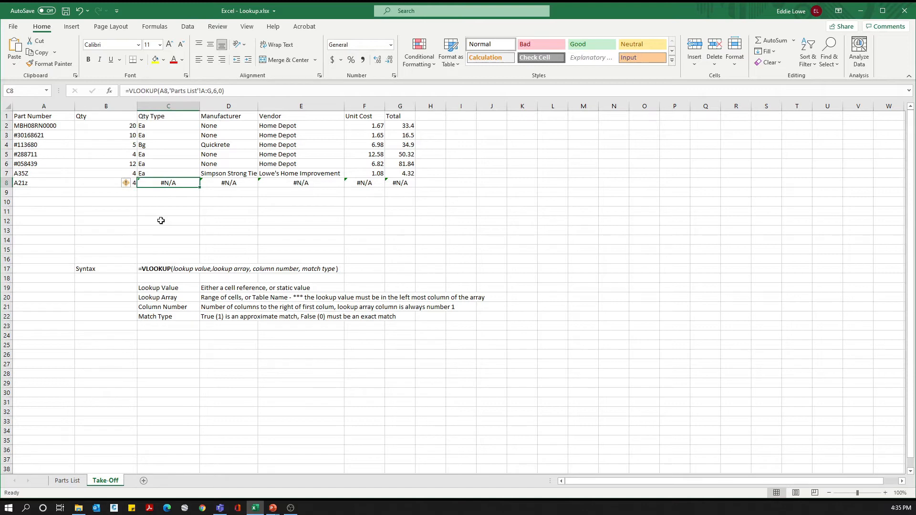
key(Right)
key(Right)
key(Right)
key(Right)
key(Left)
key(Left)
key(Left)
key(Left)
key(Left)
key(Left)
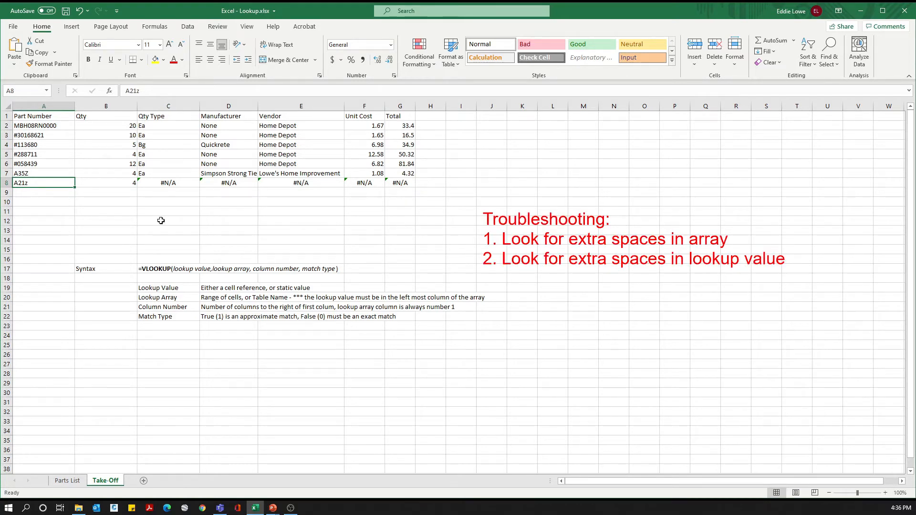
Step: Enter the formula =TRIM(A2) in the empty cell J2 of the Parts List sheet
click(67, 481)
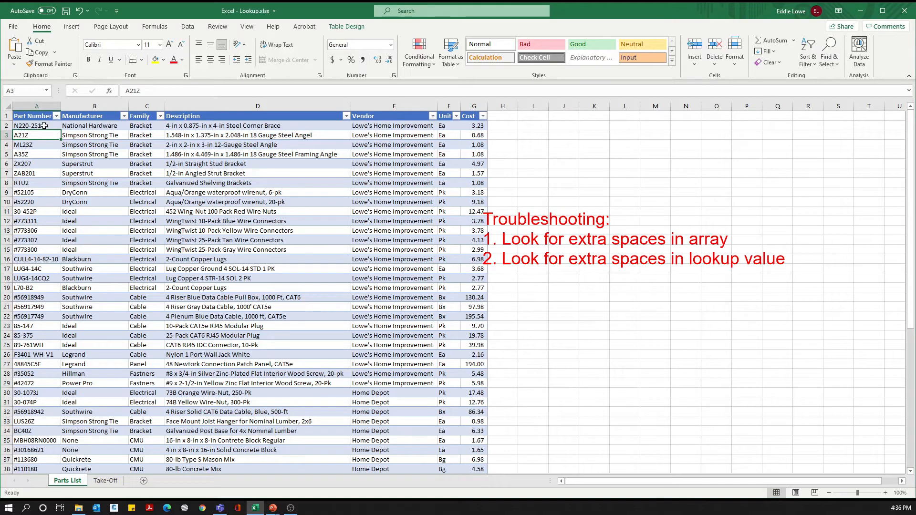
click(565, 127)
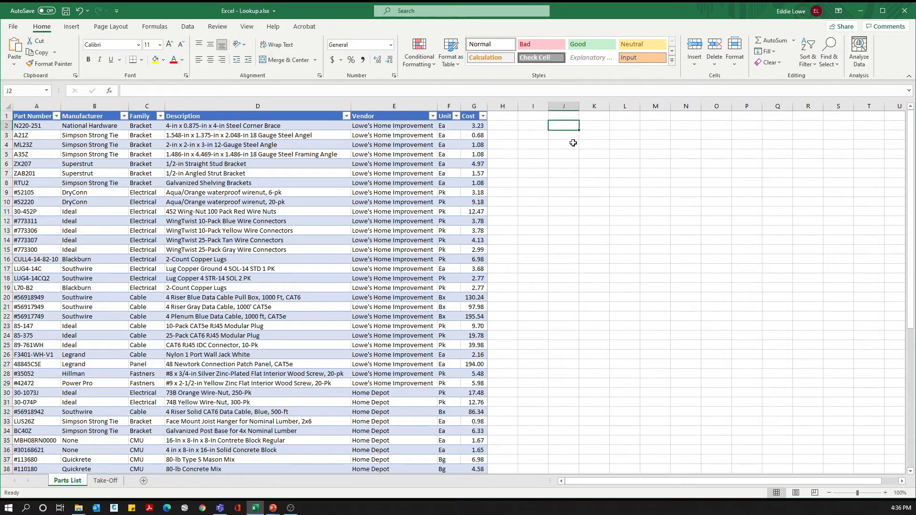
text(=)
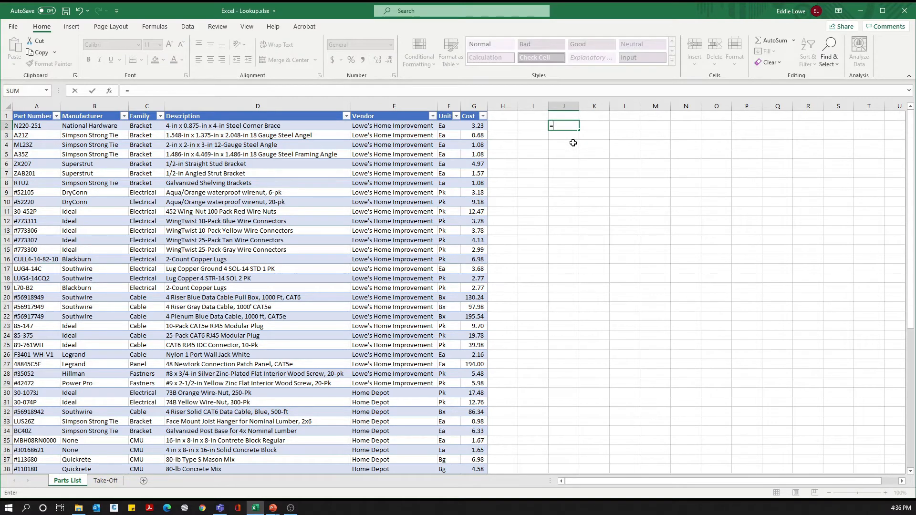
text(trim()
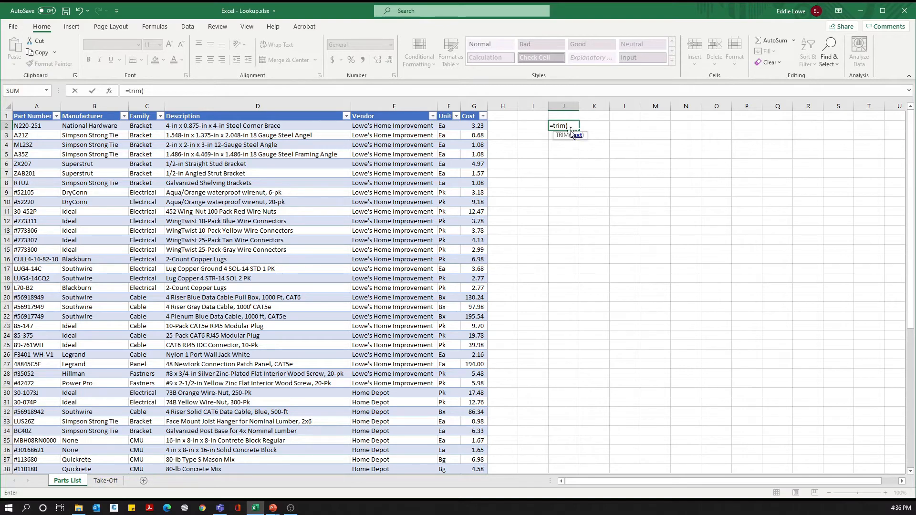
text(A2))
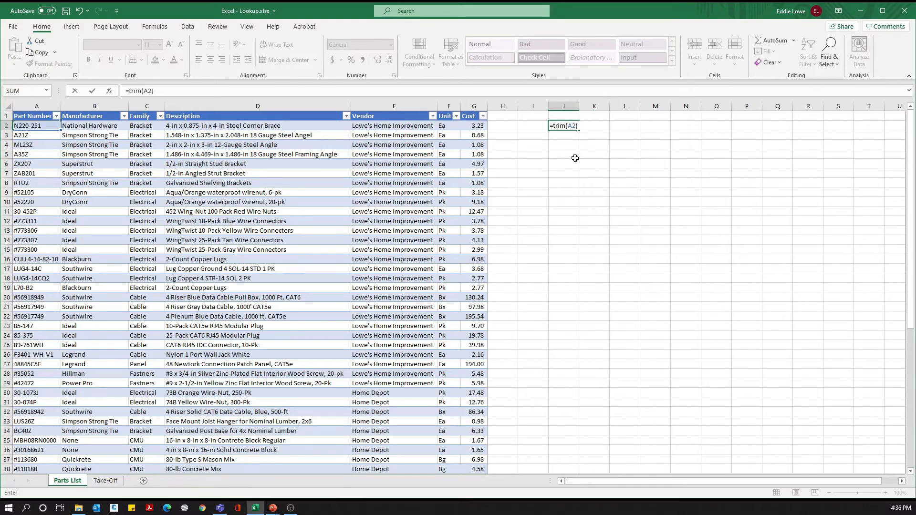
key(ctrl+Return)
Step: Fill the TRIM formula from J2 down through J62, matching the last row of the parts table
key(shift+Down)
key(shift+Down)
key(shift+Down)
key(shift+Down)
key(shift+Down)
key(shift+Down)
key(shift+Down)
key(shift+Down)
key(shift+Down)
key(shift+Down)
key(shift+Down)
key(shift+Down)
key(shift+Down)
key(shift+Down)
key(shift+Down)
key(shift+Down)
key(shift+Down)
key(shift+Down)
key(shift+Down)
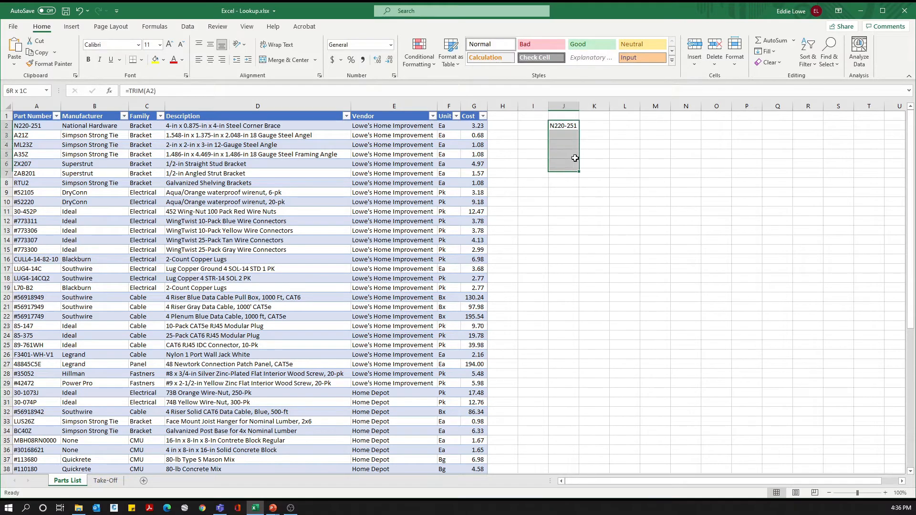
key(shift+Down)
key(shift+Down)
key(shift+Down)
key(shift+Down)
key(shift+Down)
key(shift+Down)
key(shift+Down)
key(shift+Down)
key(shift+Down)
key(shift+Down)
key(shift+Down)
key(shift+Down)
key(shift+Down)
key(shift+Down)
key(shift+Down)
key(shift+Down)
key(shift+Down)
key(shift+Down)
key(shift+Down)
key(shift+Down)
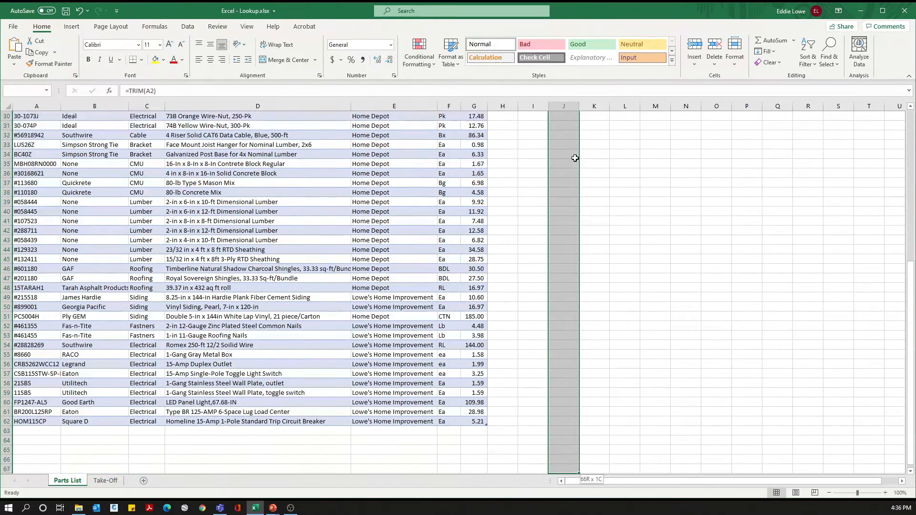
key(shift+Up)
key(shift+Up)
key(shift+Up)
key(shift+Up)
key(shift+Up)
key(shift+Up)
key(shift+Up)
key(shift+Up)
key(shift+Up)
key(shift+Up)
key(shift+Up)
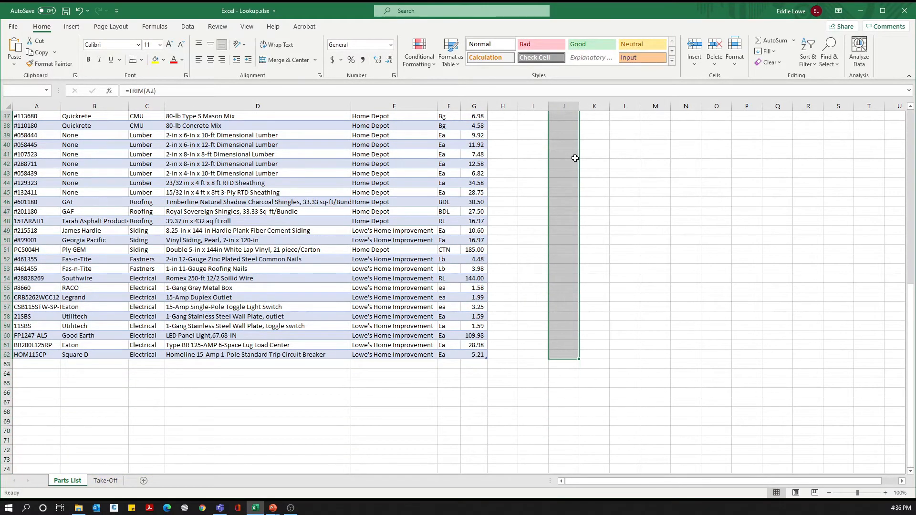
key(ctrl+d)
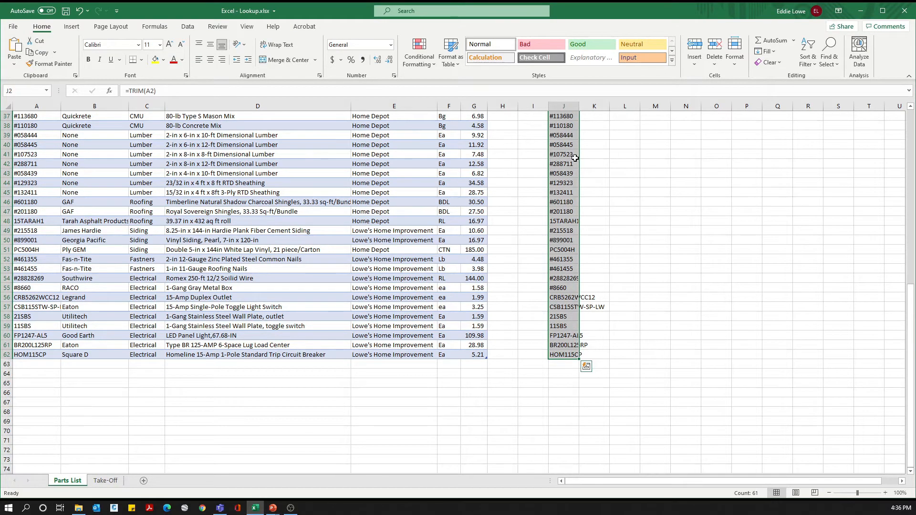
Step: Copy the trimmed part numbers in J2:J62, paste them as values over the Part Number column from A2, and return to the Take-Off sheet
key(ctrl+c)
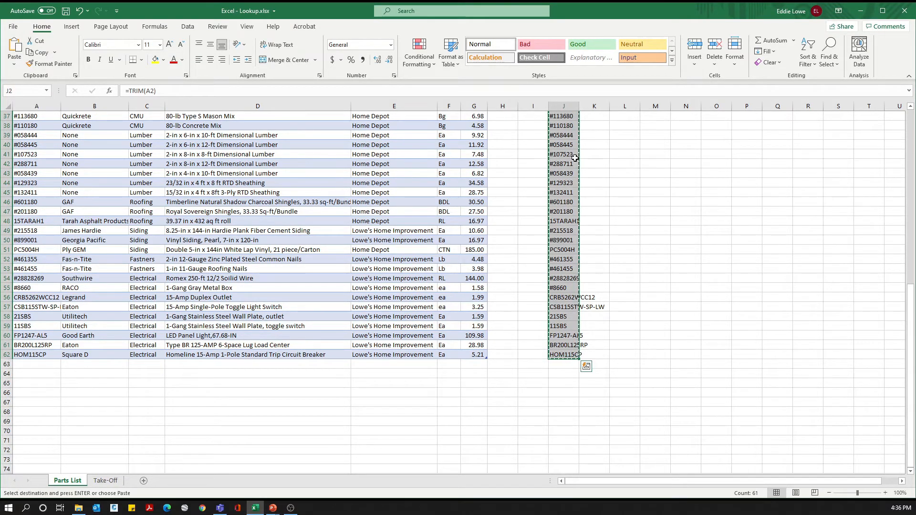
scroll(575, 158, up, 12)
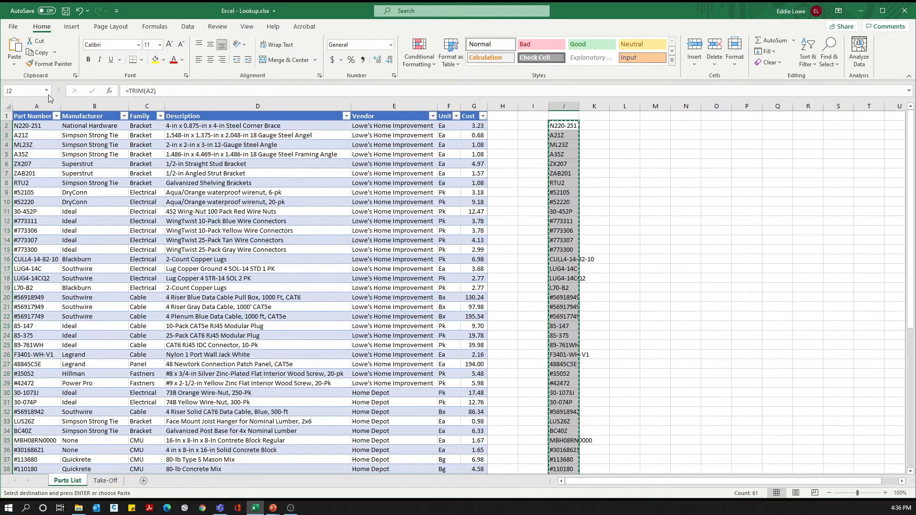
right_click(29, 129)
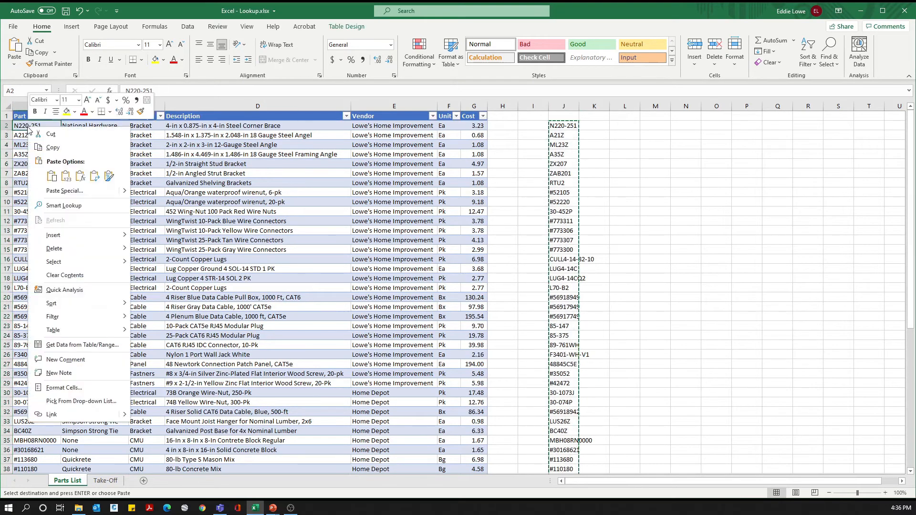
click(66, 177)
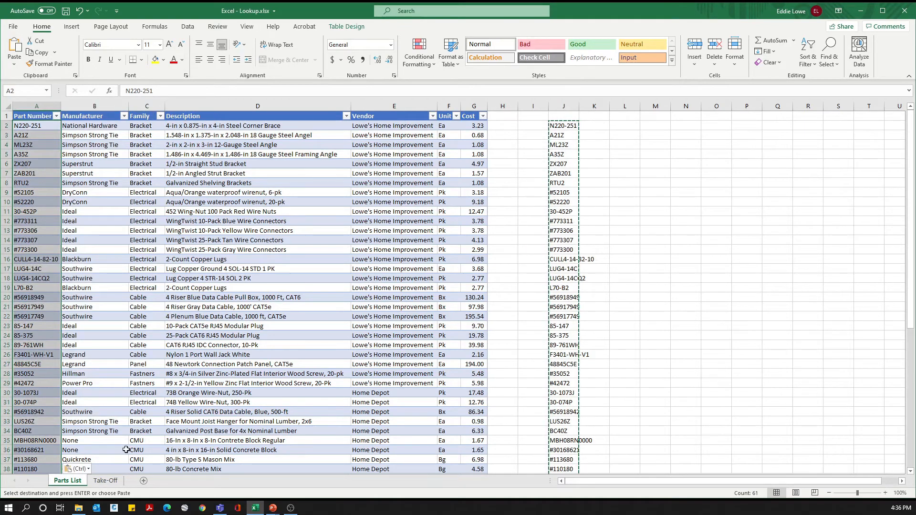
click(105, 480)
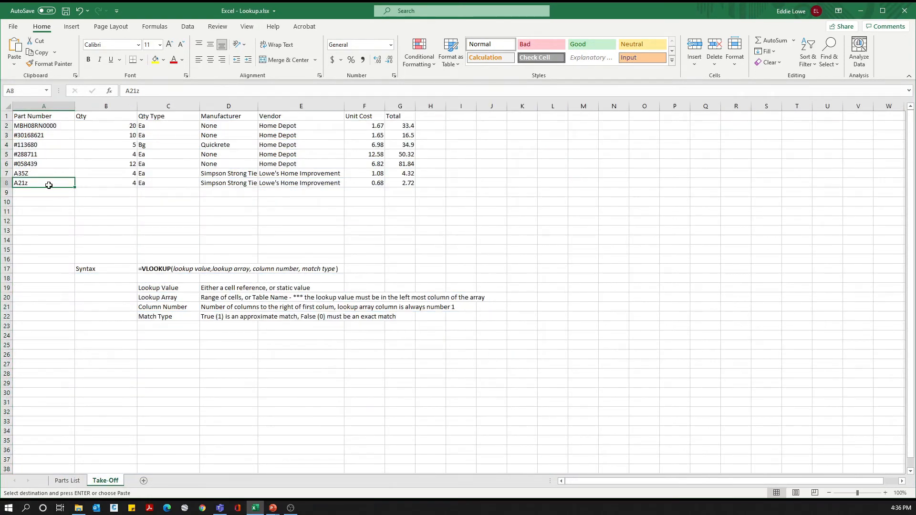
click(148, 228)
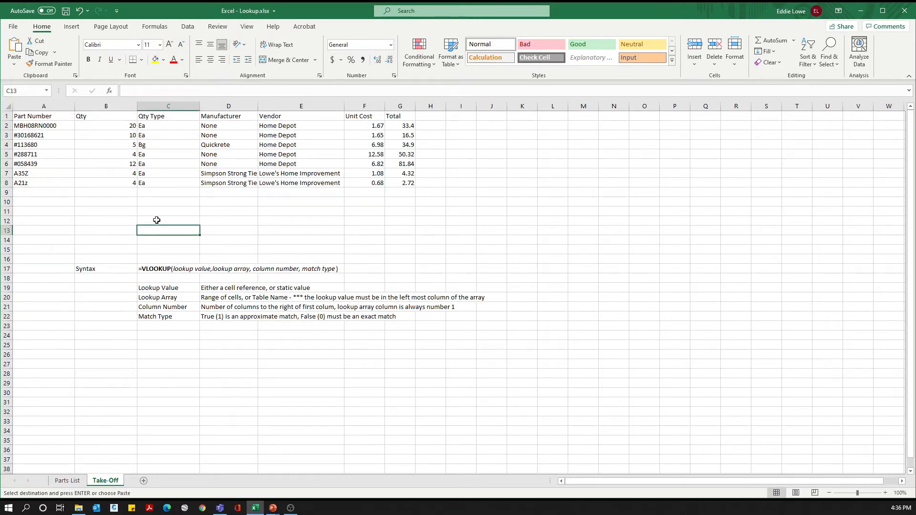
text(=t)
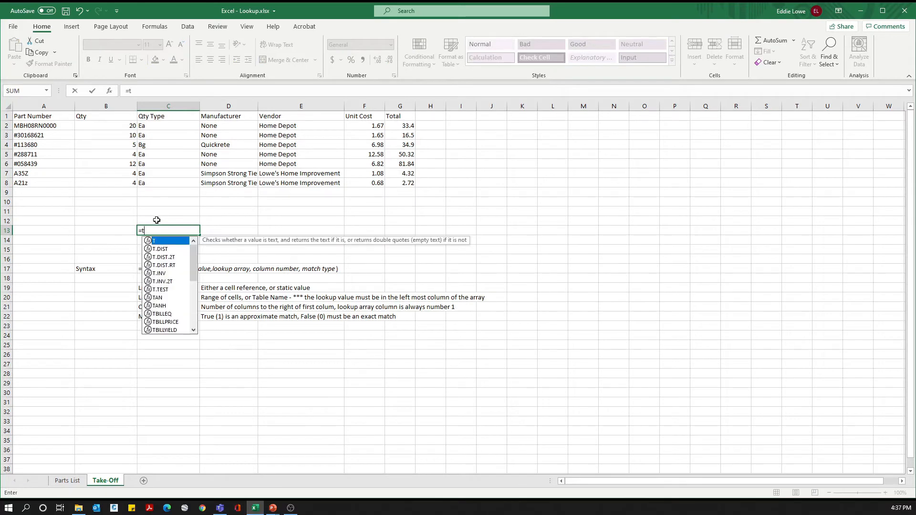
text(rim()
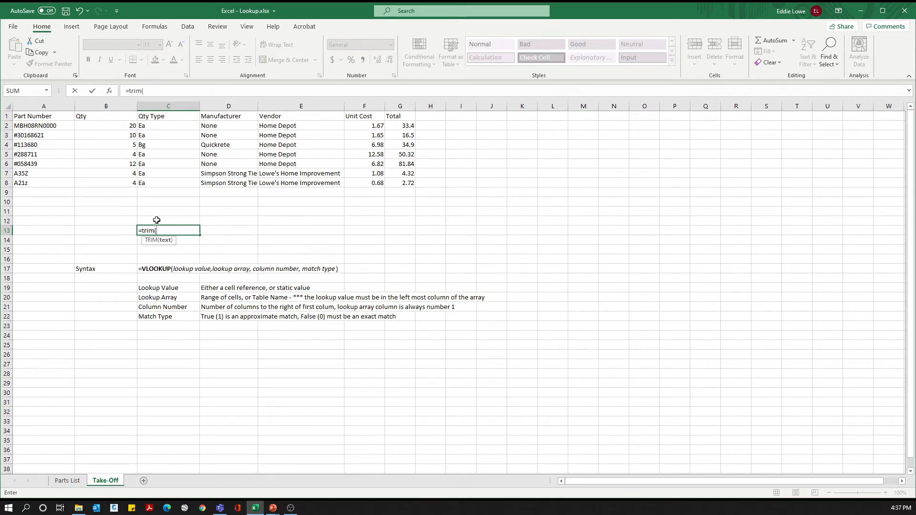
text())
key(Return)
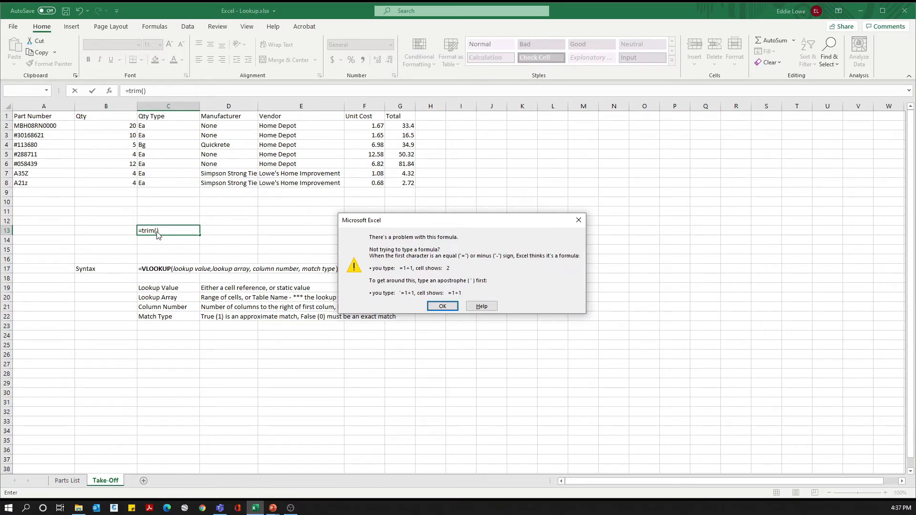
click(442, 306)
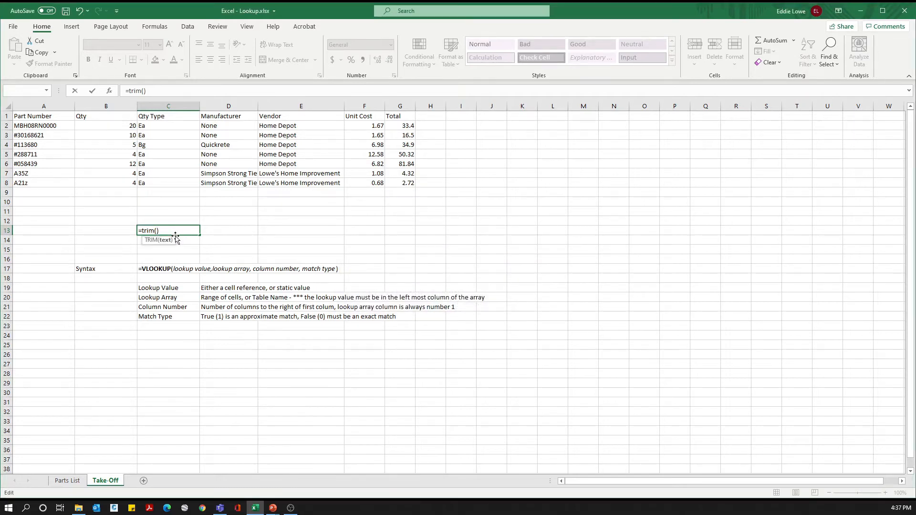
key(Escape)
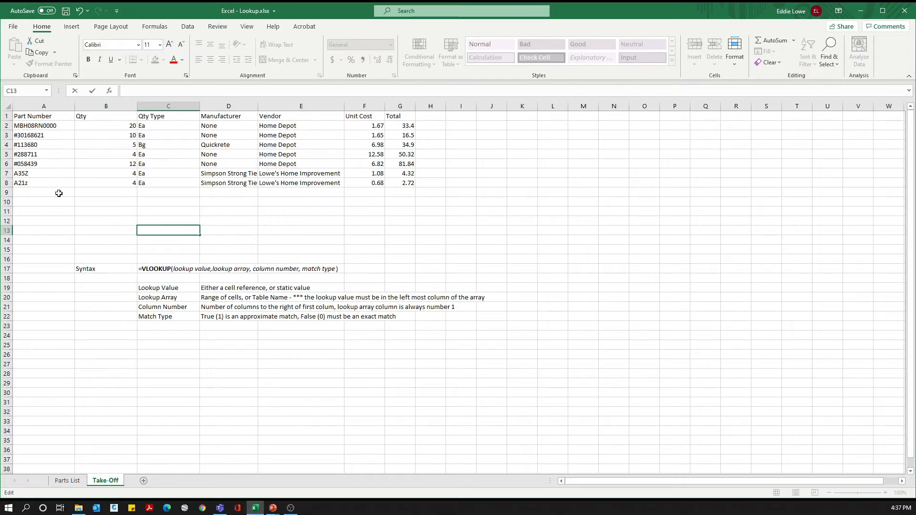
Step: Add a trailing space to the part number A21z in A8
click(58, 193)
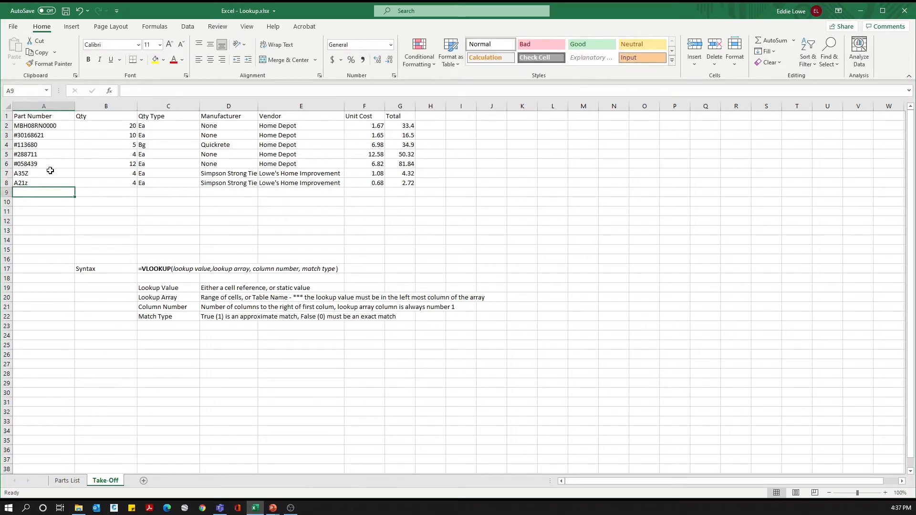
click(36, 183)
double_click(36, 183)
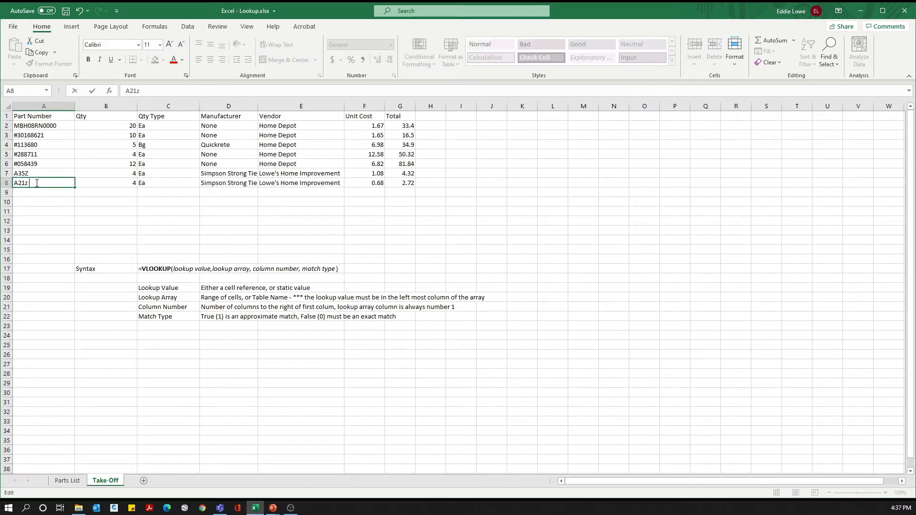
key(Return)
key(Up)
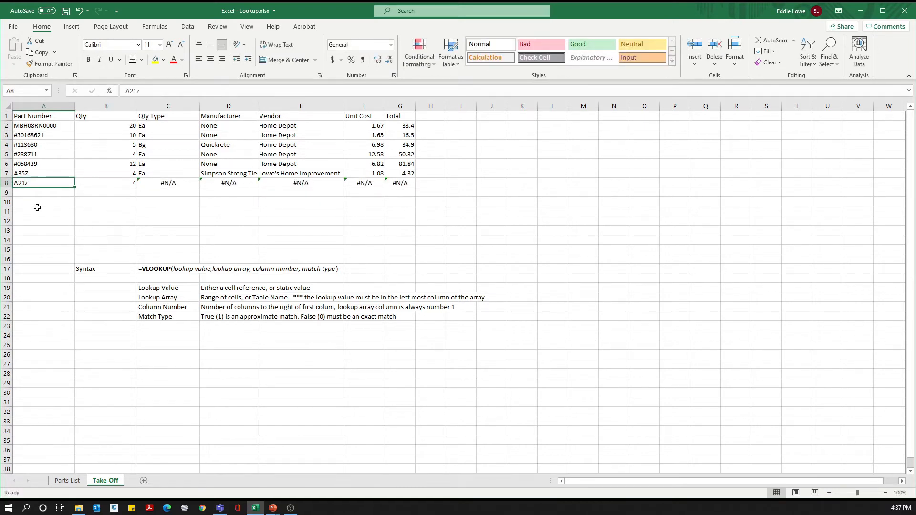
Step: Wrap the lookup value A8 in TRIM inside the Qty Type VLOOKUP formula in C8
click(165, 182)
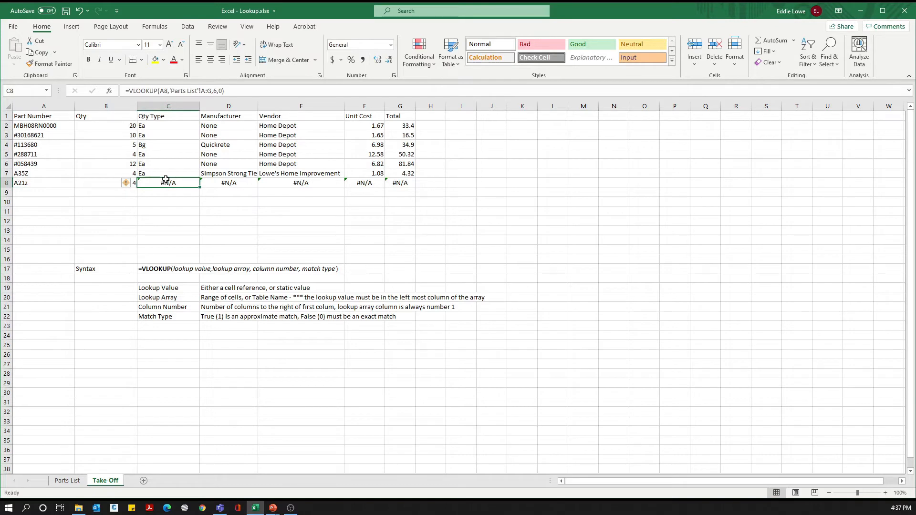
click(161, 91)
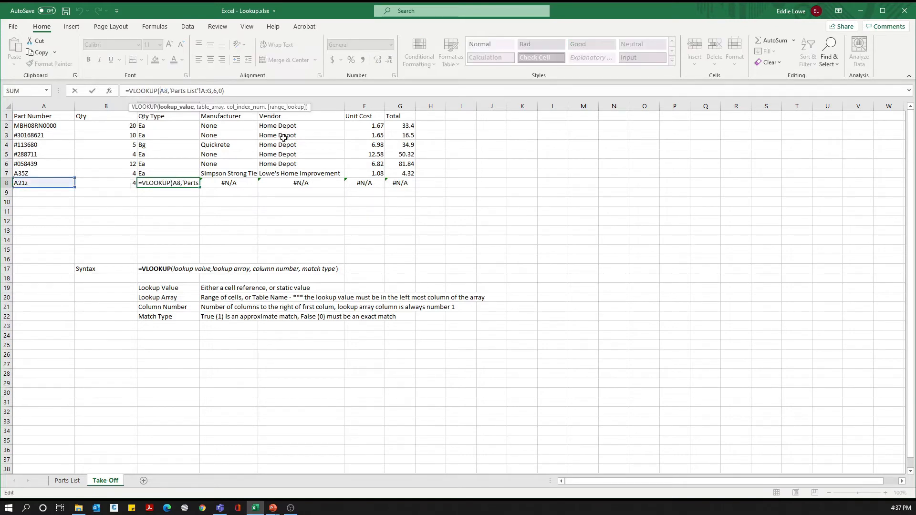
text(trim(A8)
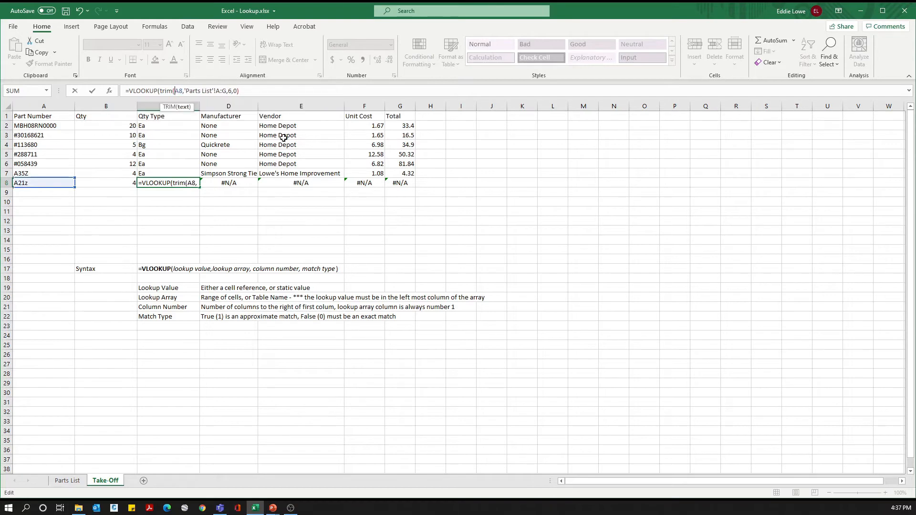
text())
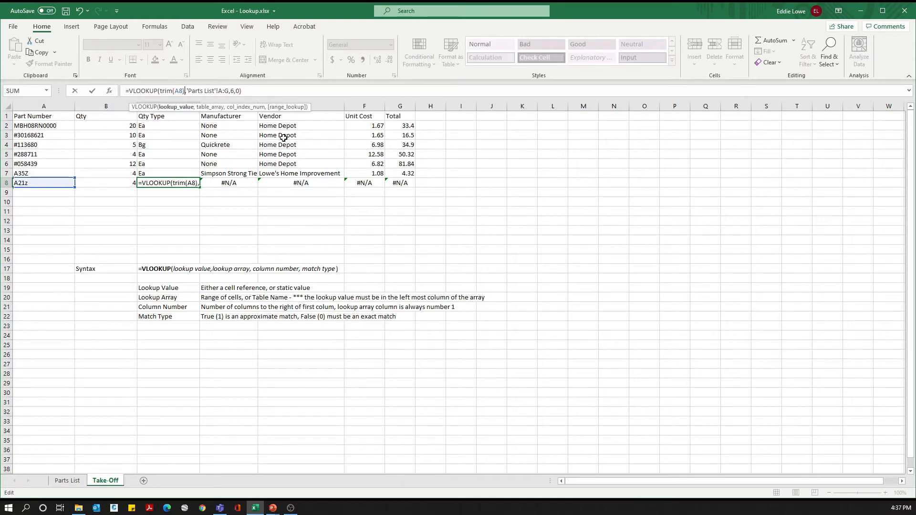
key(Return)
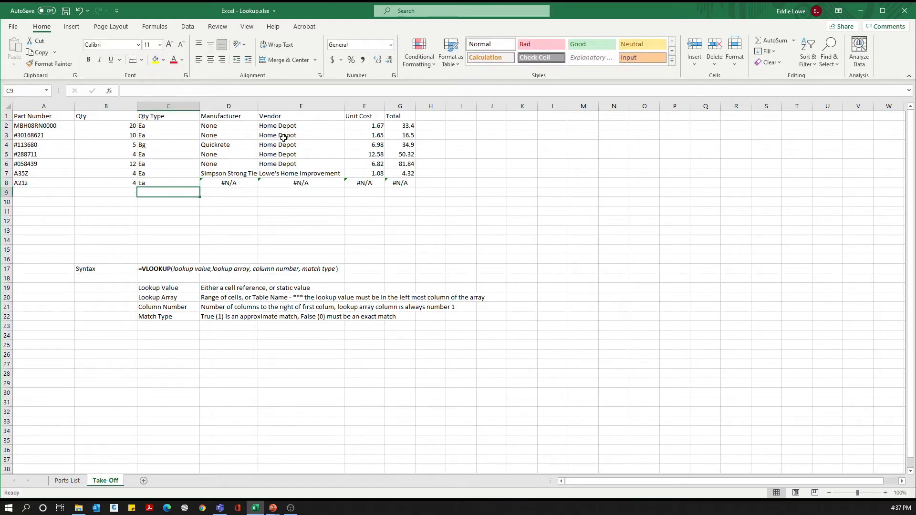
key(Up)
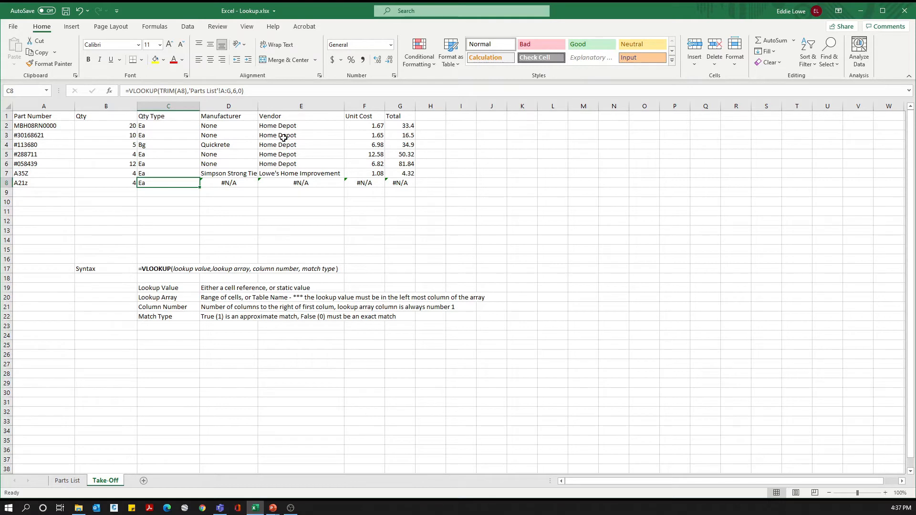
key(Right)
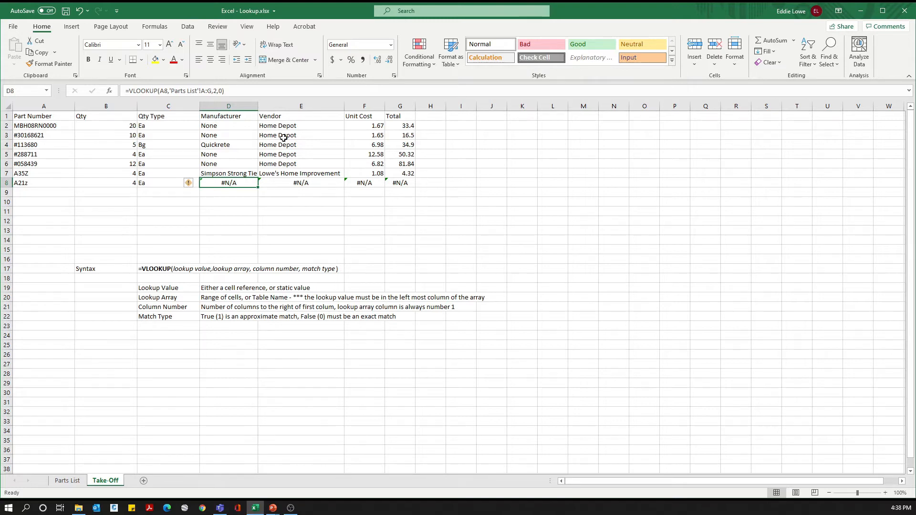
Step: Examine the part number in A8 and the part numbers listed in the Parts List sheet
key(Left)
key(Left)
key(Left)
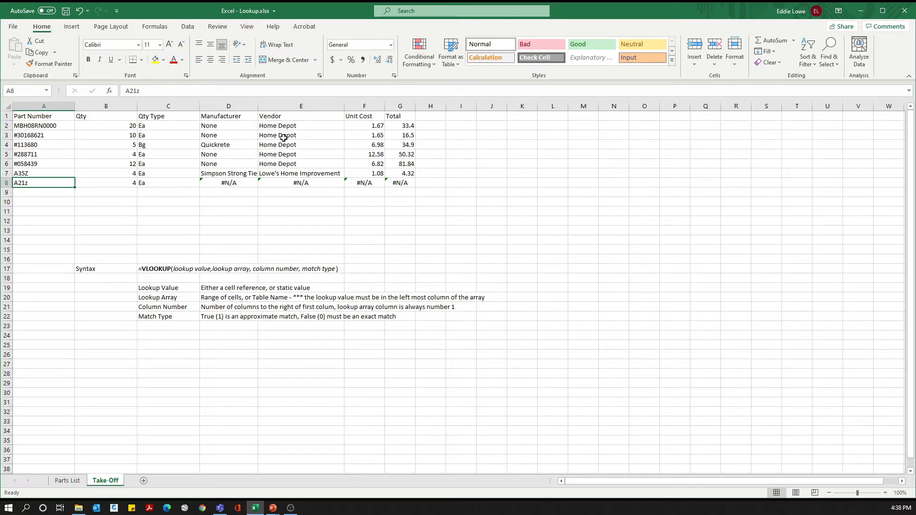
click(64, 481)
click(71, 162)
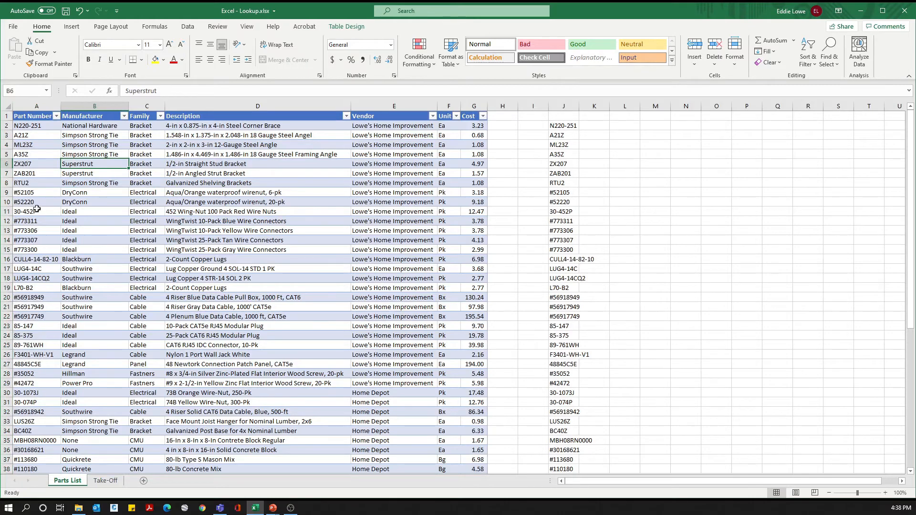
scroll(37, 210, down, 6)
scroll(37, 221, down, 10)
scroll(40, 239, up, 16)
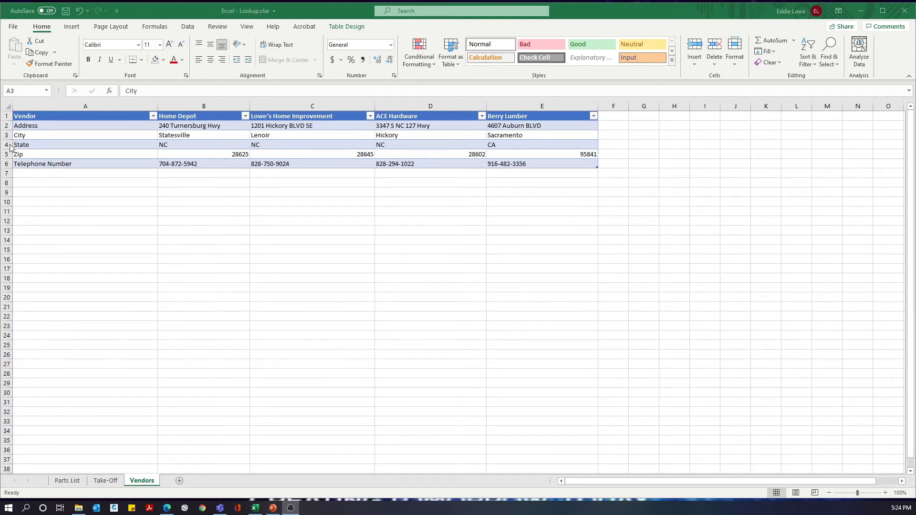
Step: Insert a blank row above the header row of the table on the Vendors sheet
click(5, 116)
click(5, 116)
right_click(6, 116)
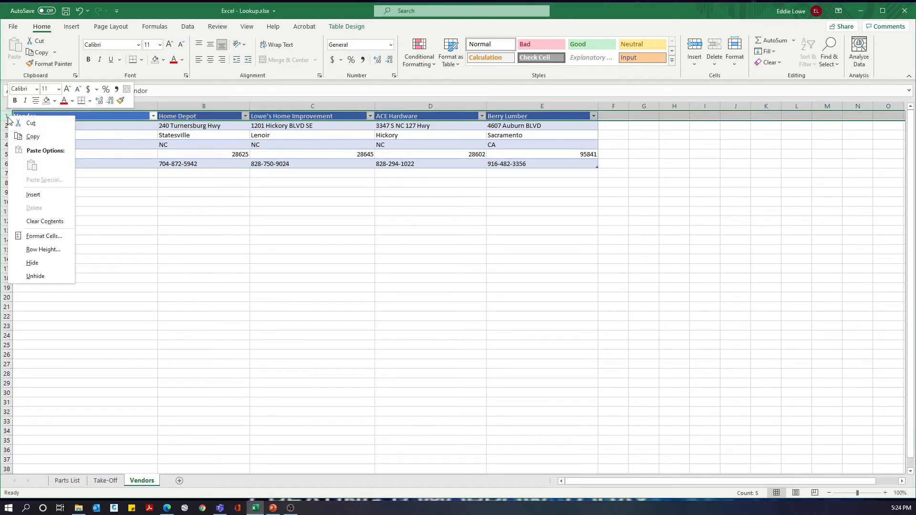
click(34, 194)
click(115, 232)
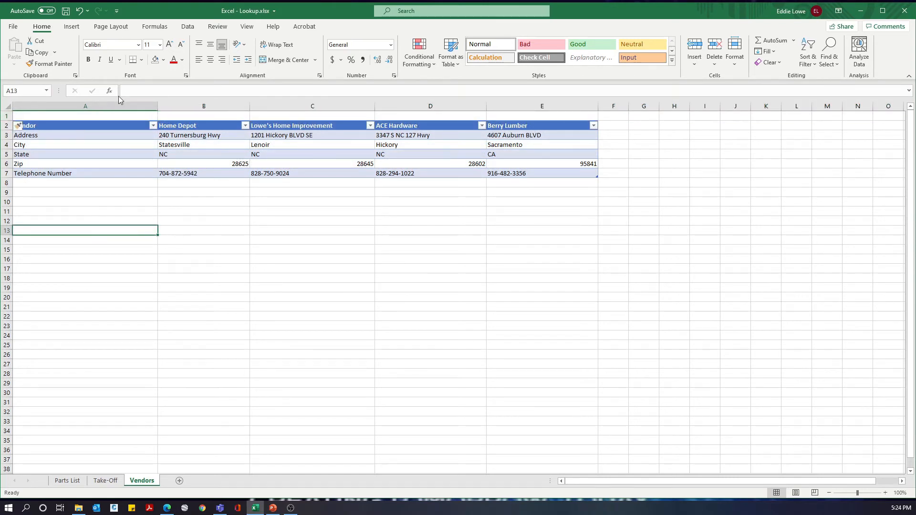
Step: On the Take-Off sheet, begin an HLOOKUP formula in Address cell J2 with vendor cell E2 as the lookup value
click(110, 483)
click(531, 170)
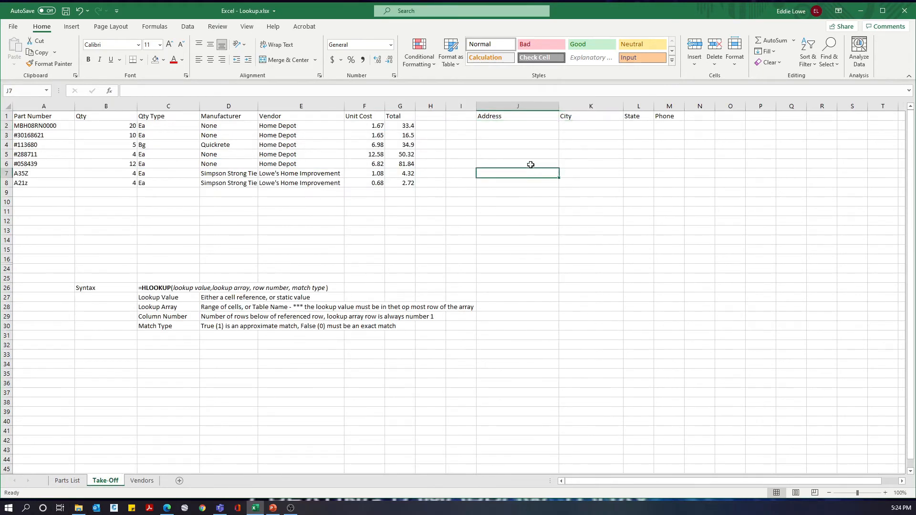
click(506, 124)
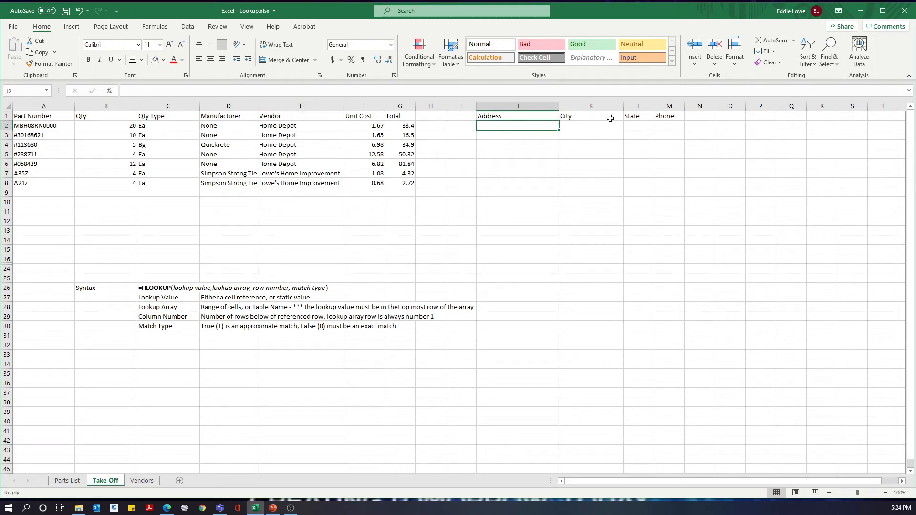
click(283, 126)
click(490, 126)
text(=)
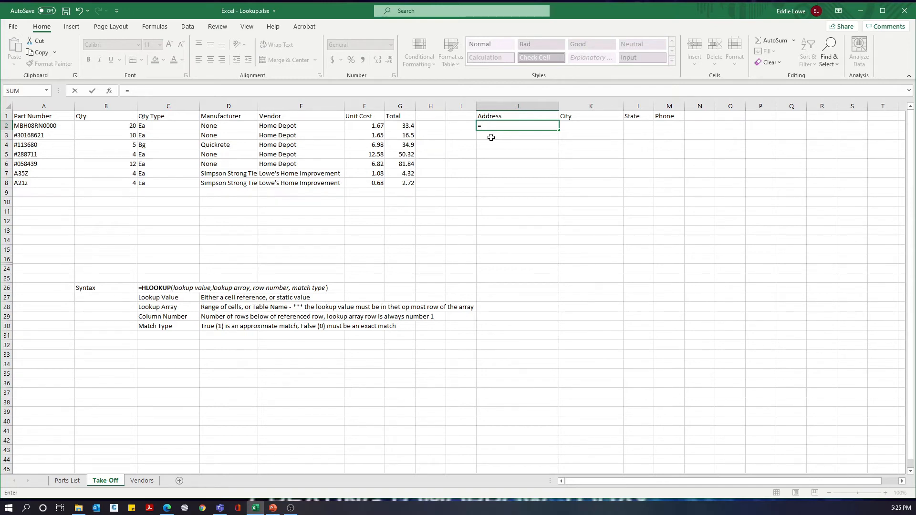
text(hlookup()
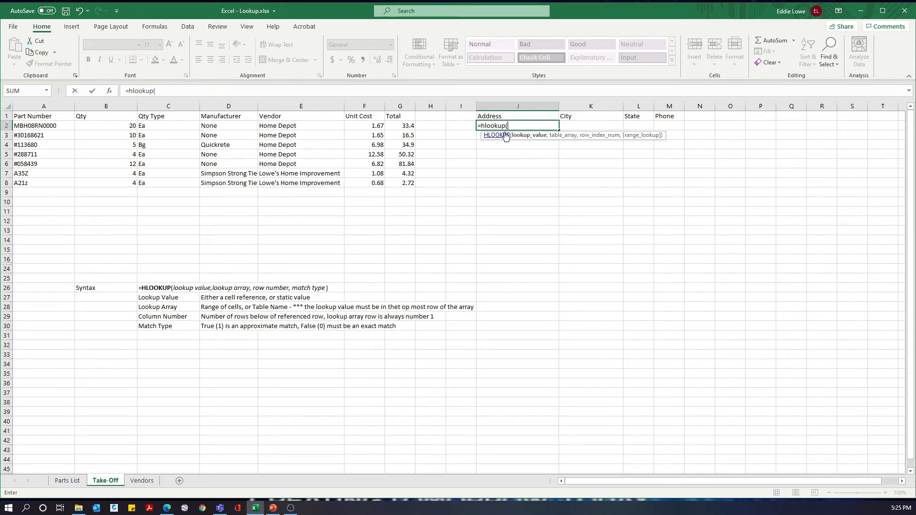
click(268, 128)
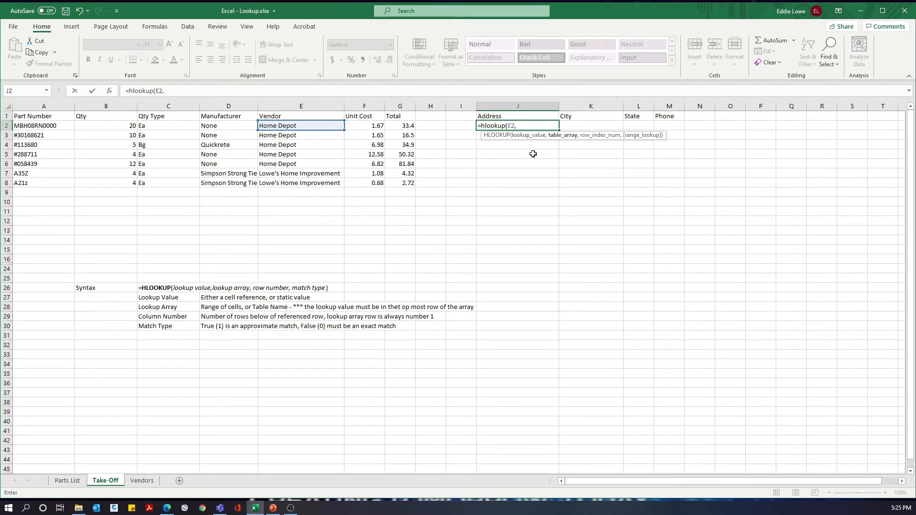
Step: Complete the J2 HLOOKUP with the whole vendor table including headers (Vendors[#All]), row number 2 and exact match 0
click(141, 480)
drag(78, 123, 526, 173)
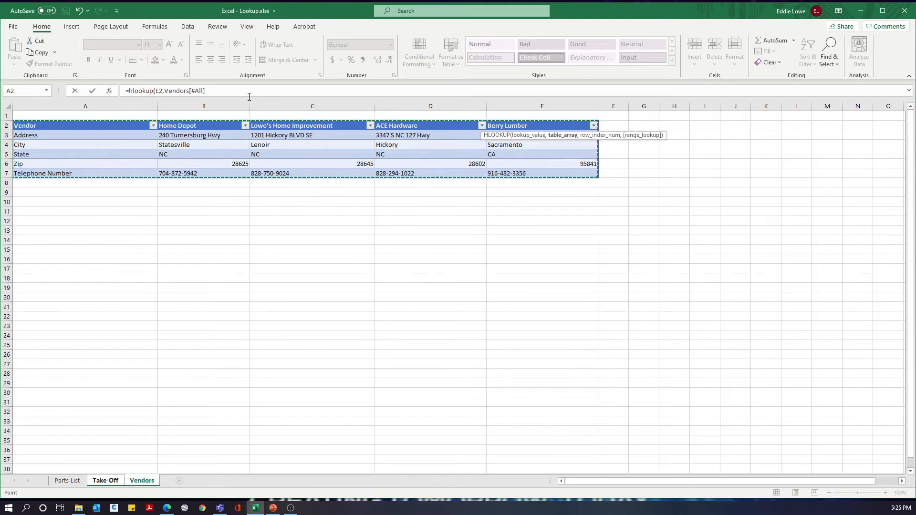
text(,)
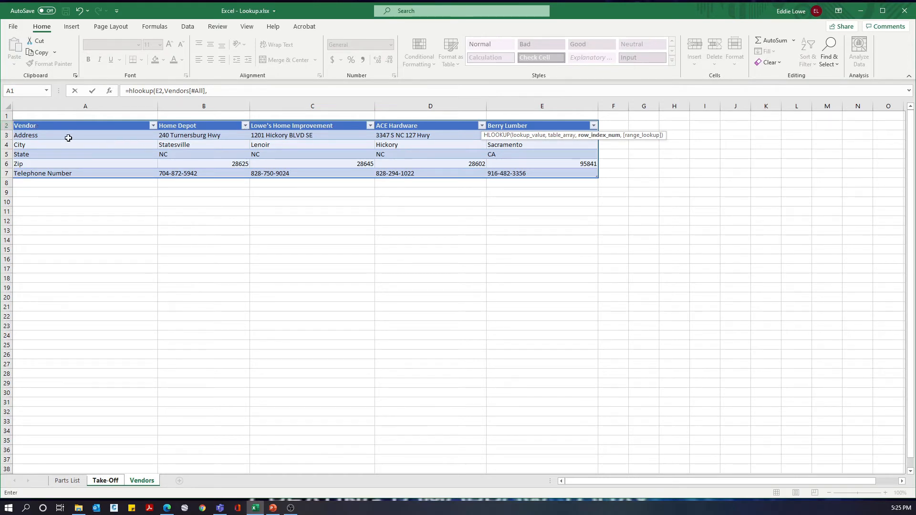
click(217, 91)
text(2,0)
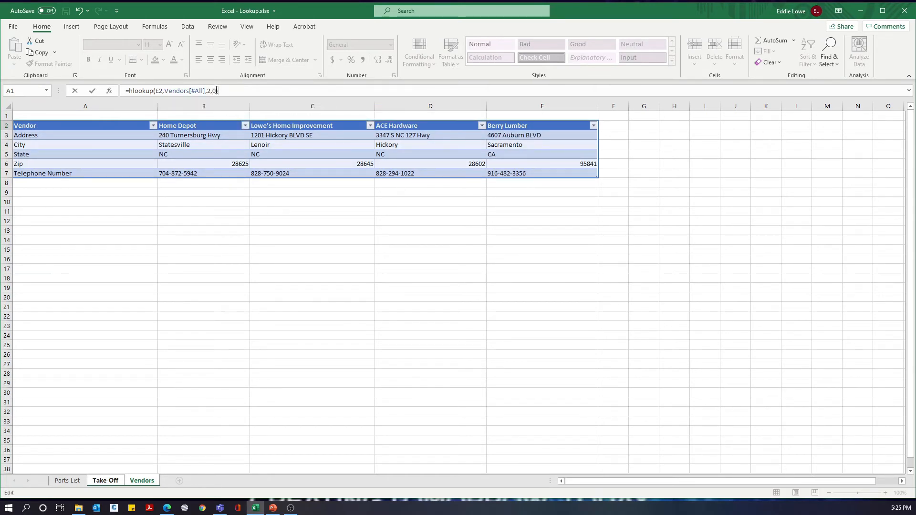
key(Return)
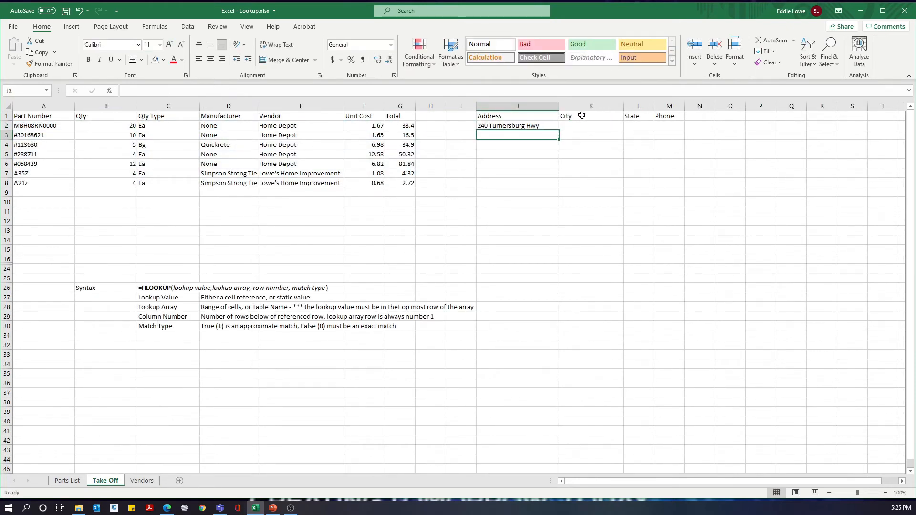
Step: Try to look up the vendor's city in K2 with the formula =HLOOKUP(E2,Vendors,3,0)
click(570, 126)
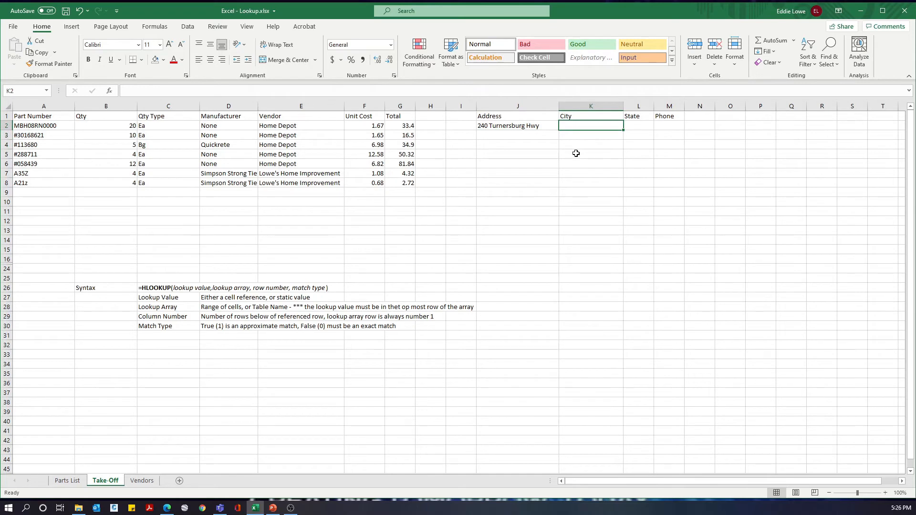
text(=)
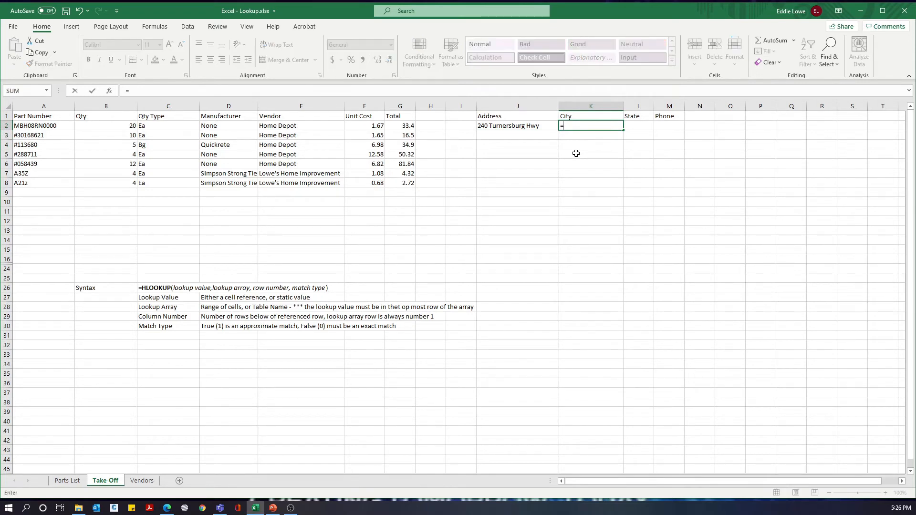
text(h)
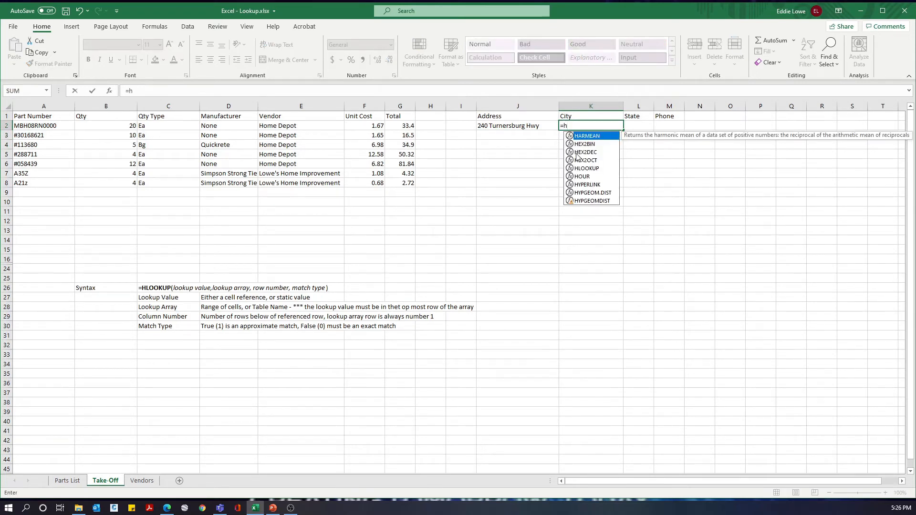
text(lookup()
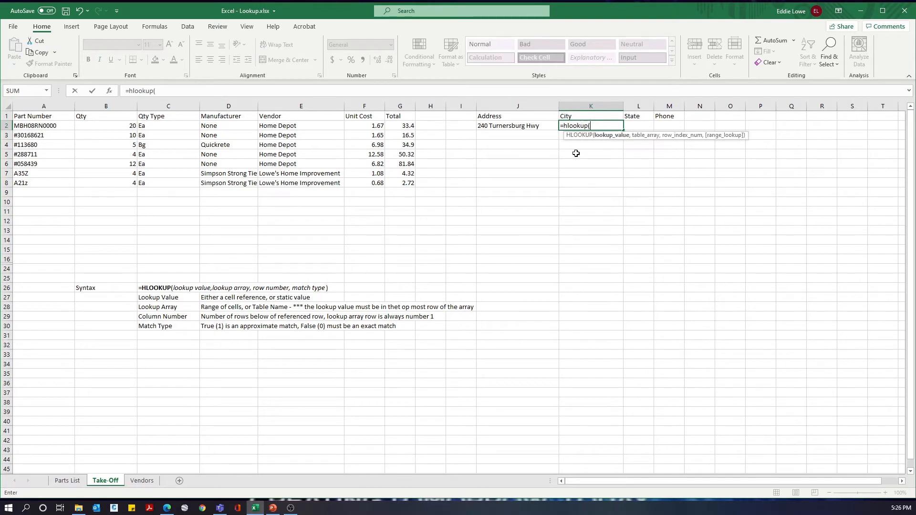
click(293, 126)
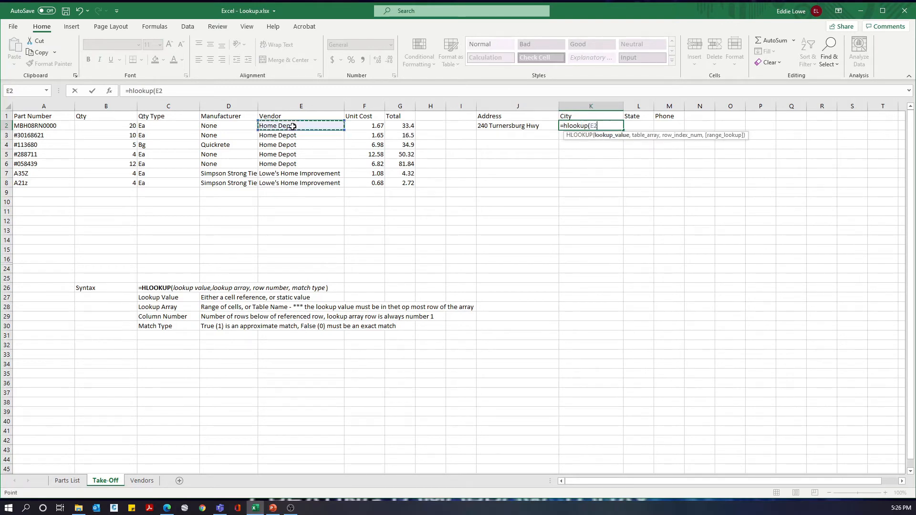
text(,)
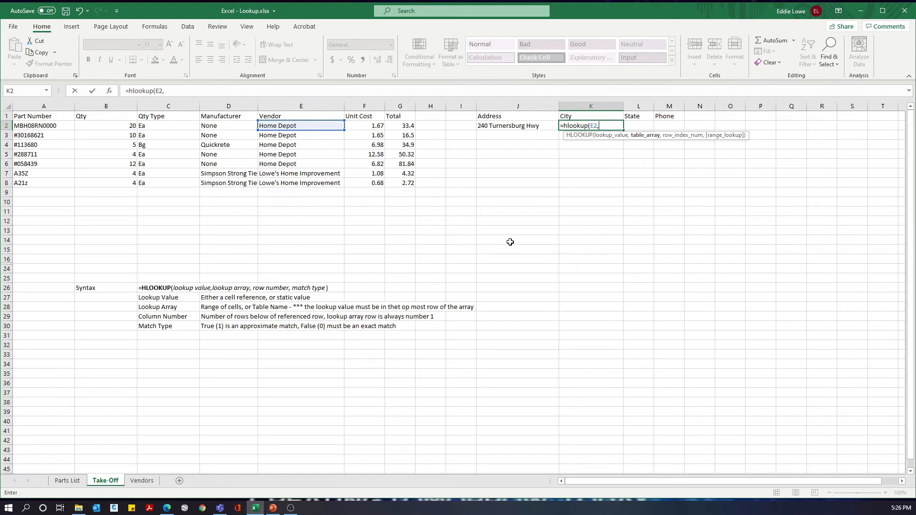
text(vendors)
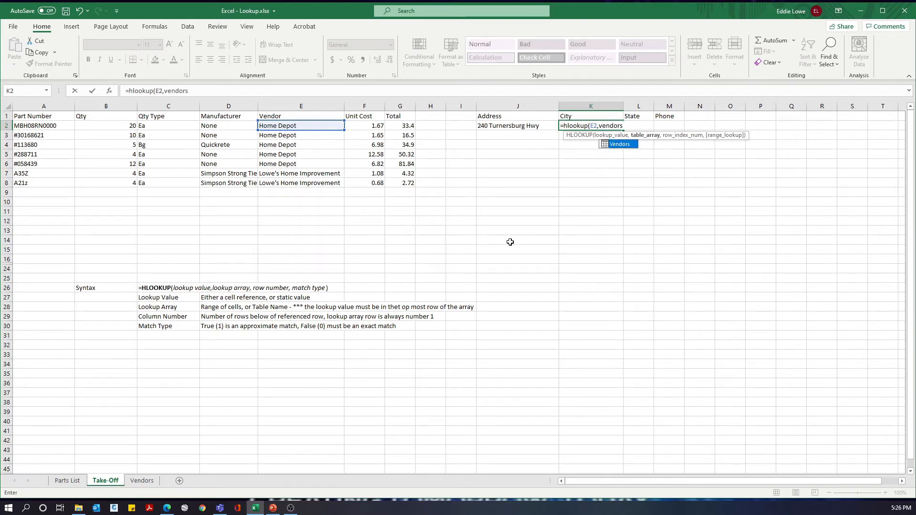
double_click(621, 144)
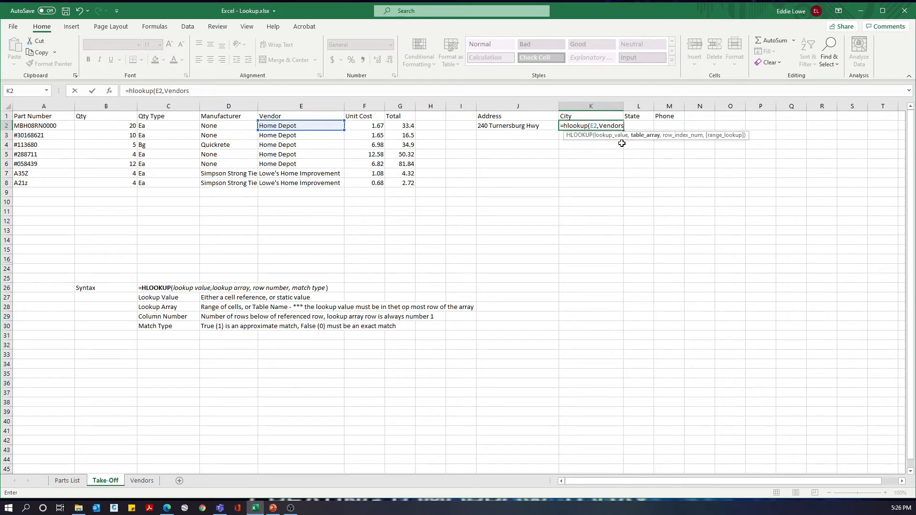
text(,3,0)
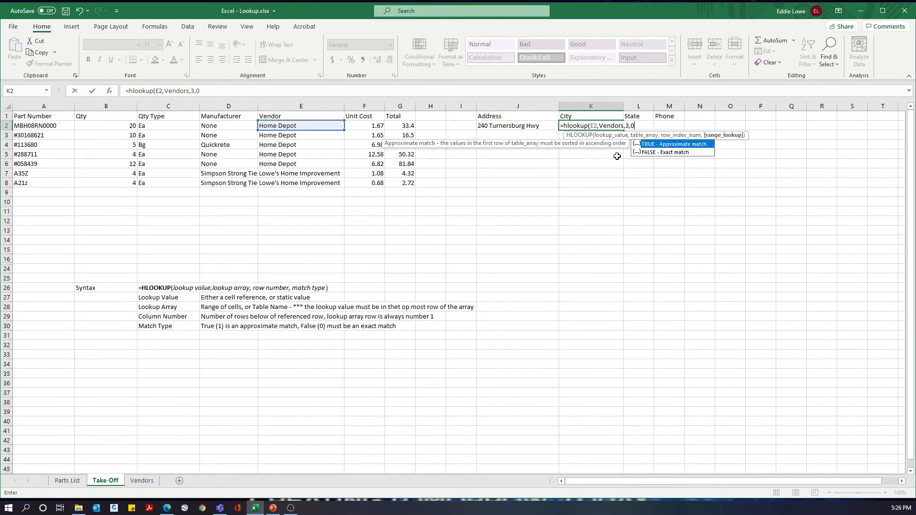
key(Return)
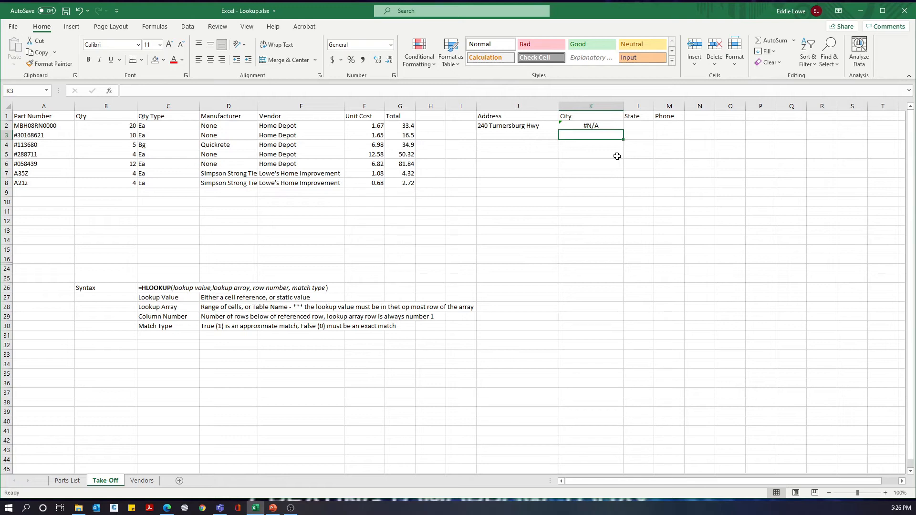
Step: Restart the City formula in K2 as an HLOOKUP that uses cell C2 as the lookup value
key(Up)
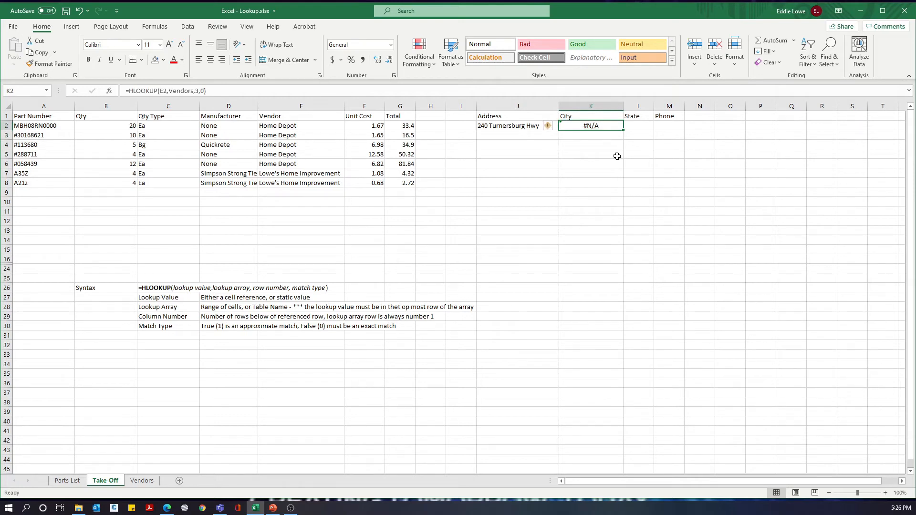
text(=)
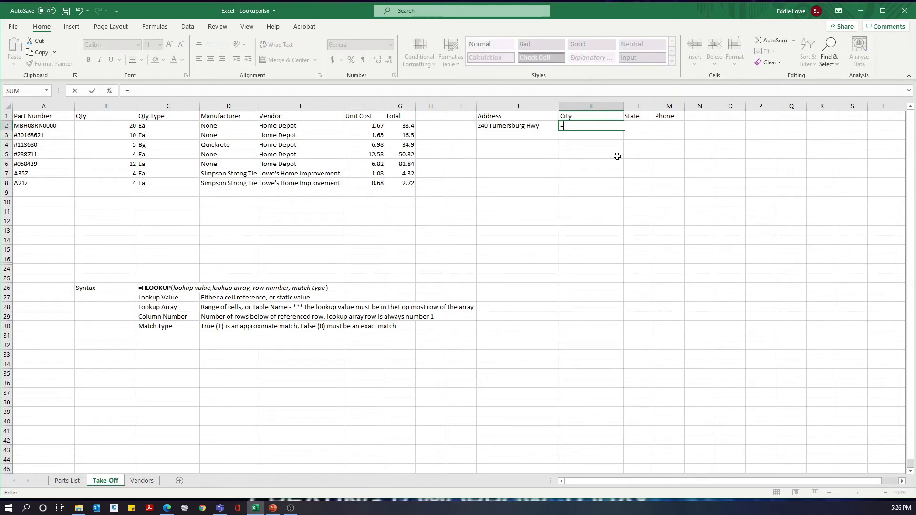
text(hl)
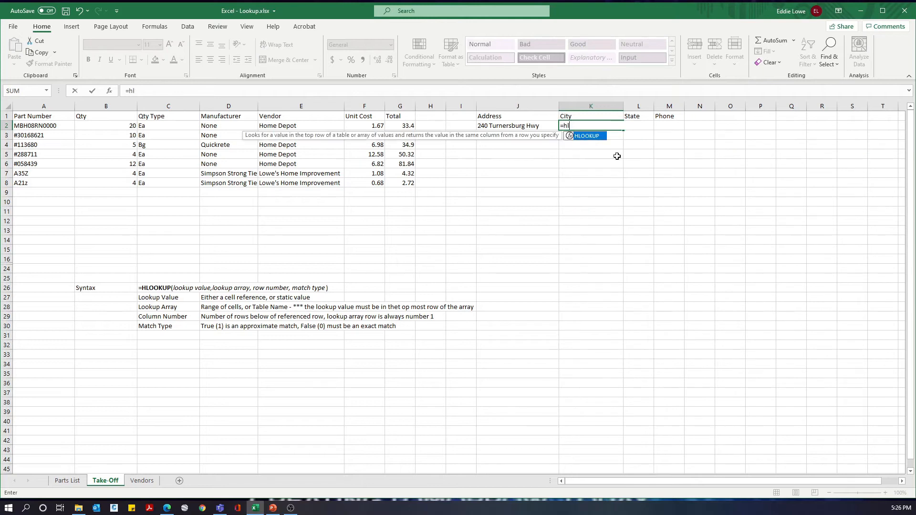
text(ookup()
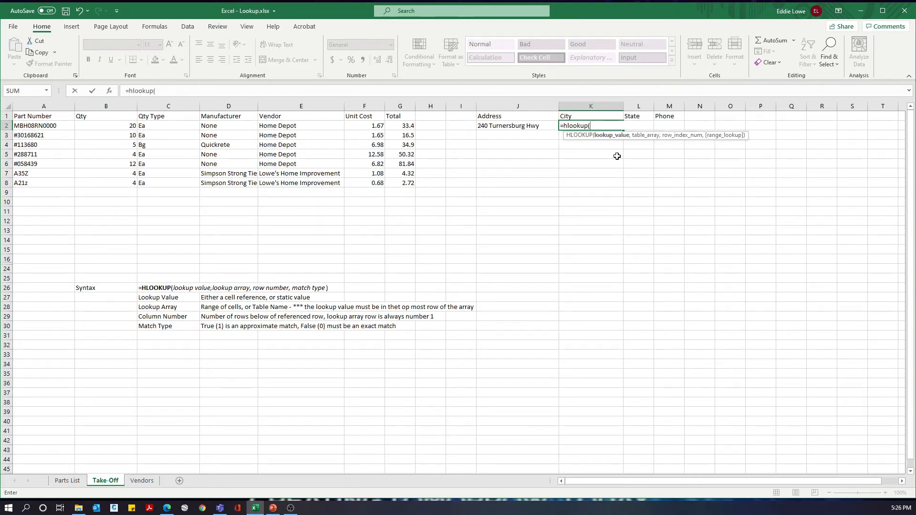
click(156, 126)
text(,)
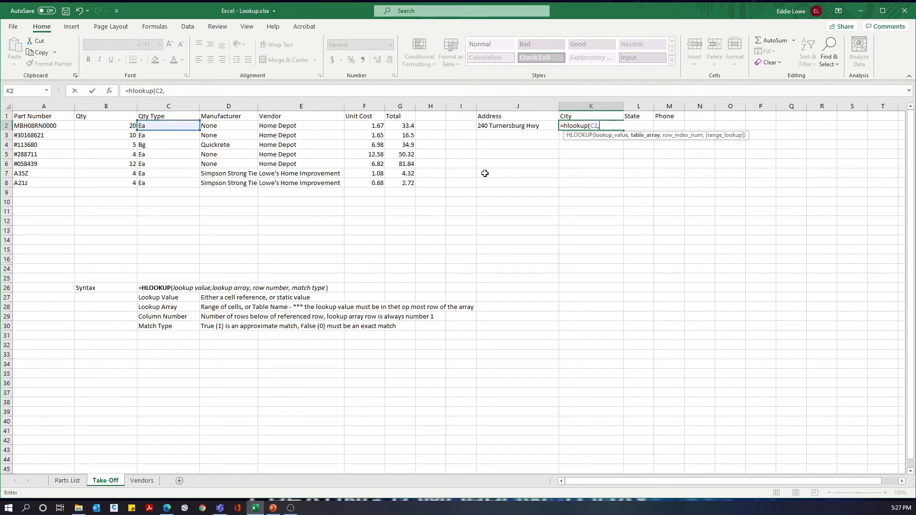
Step: Complete the K2 HLOOKUP with rows 2:7 of the Vendors sheet as the array, row number 3 and exact match 0
click(142, 481)
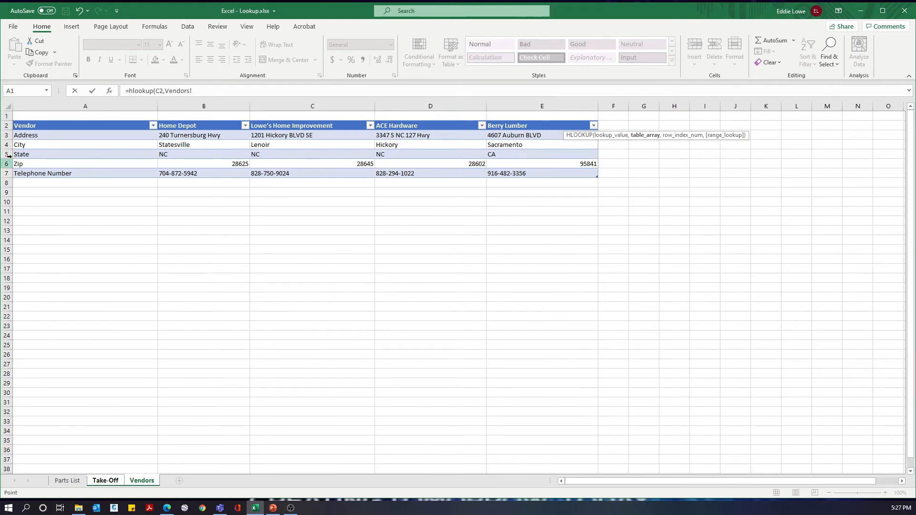
drag(7, 125, 8, 175)
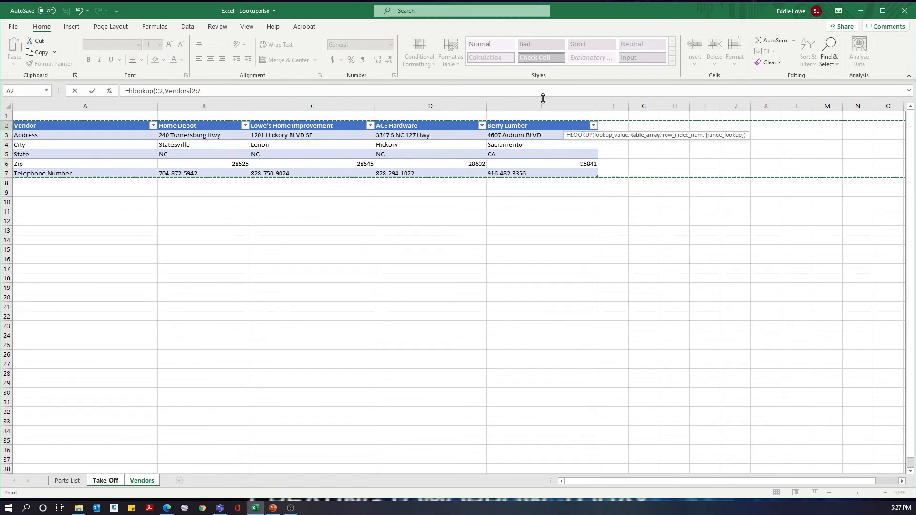
click(219, 90)
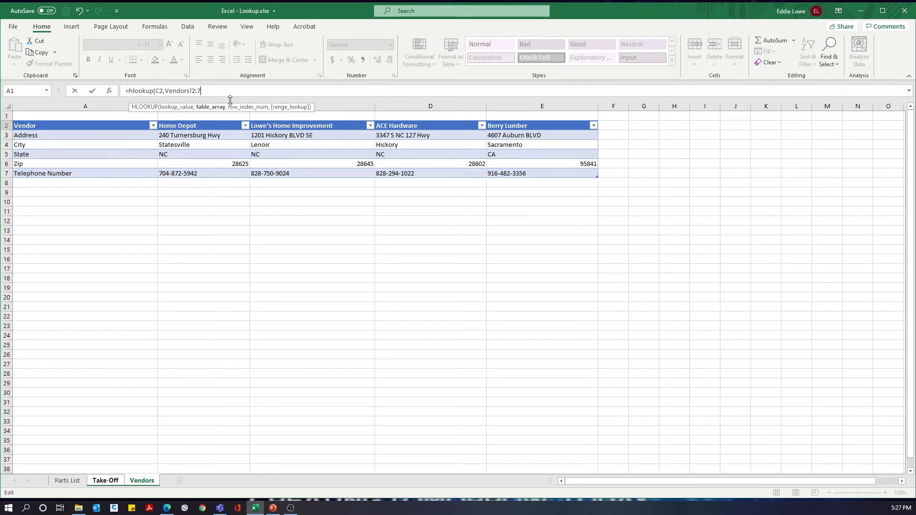
text(,3,0))
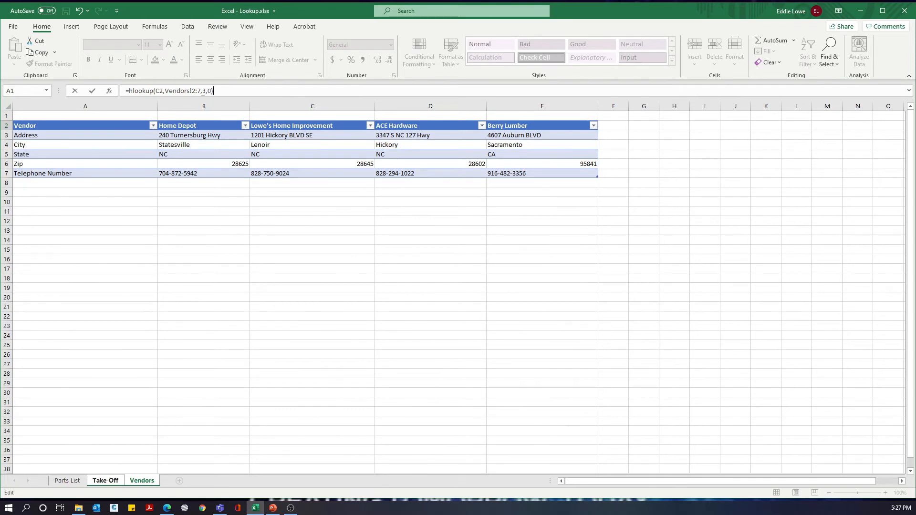
key(Return)
key(Up)
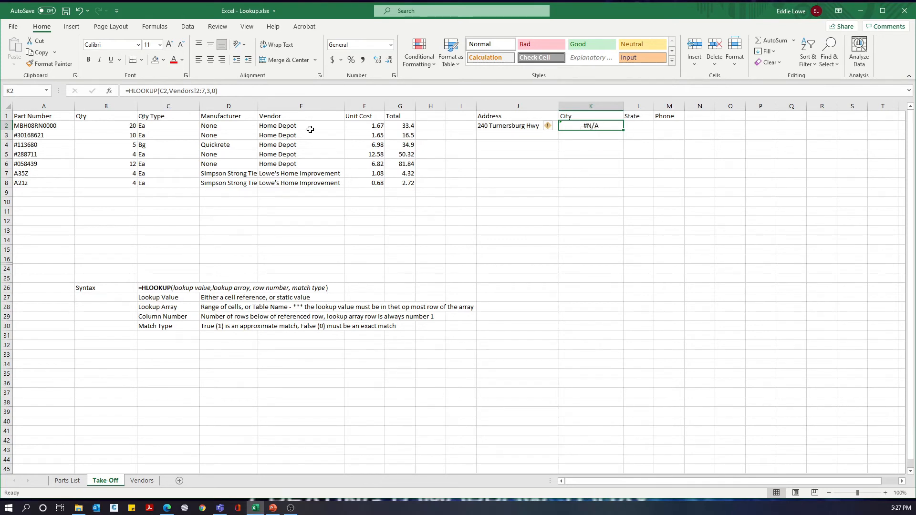
Step: Change the lookup value in the K2 City formula to vendor cell E2
click(164, 91)
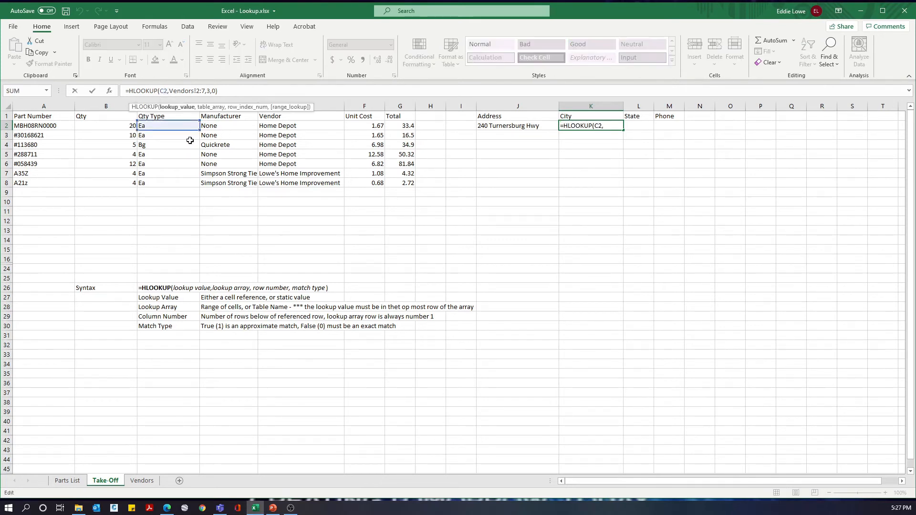
drag(174, 131, 270, 129)
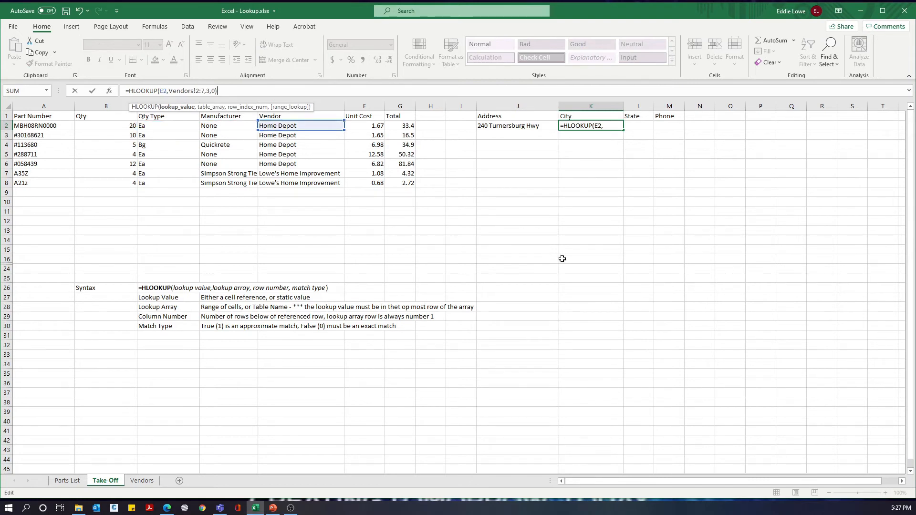
key(Return)
key(Up)
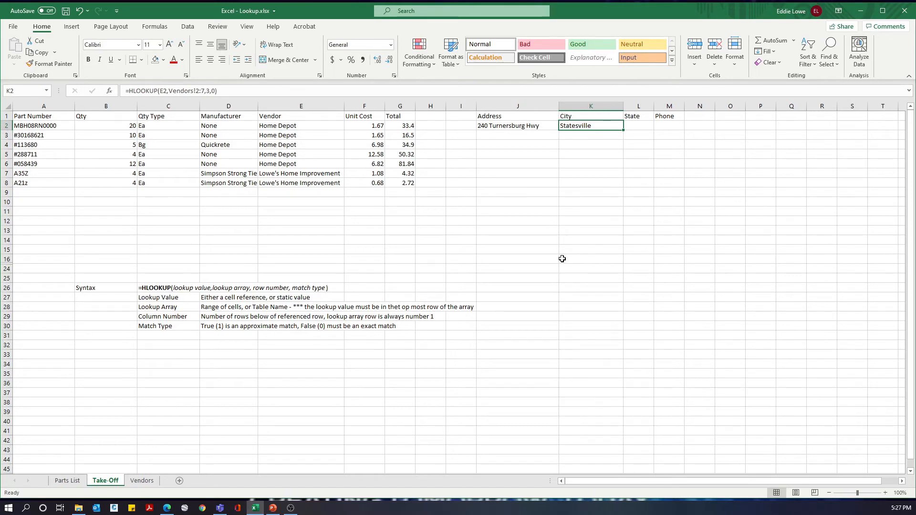
Step: Begin an HLOOKUP formula in State cell L2 and insert rows 2:7 of the Vendors sheet as its array
key(Right)
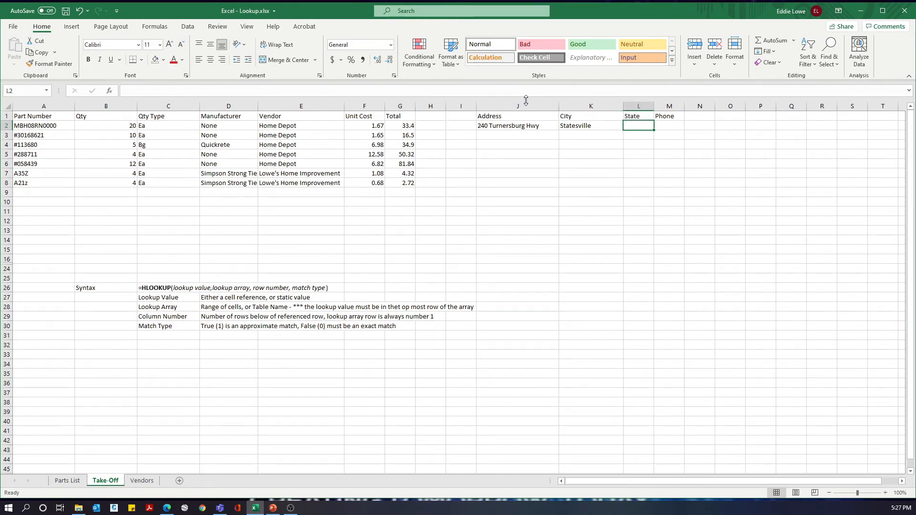
text(=)
text(h)
key(BackSpace)
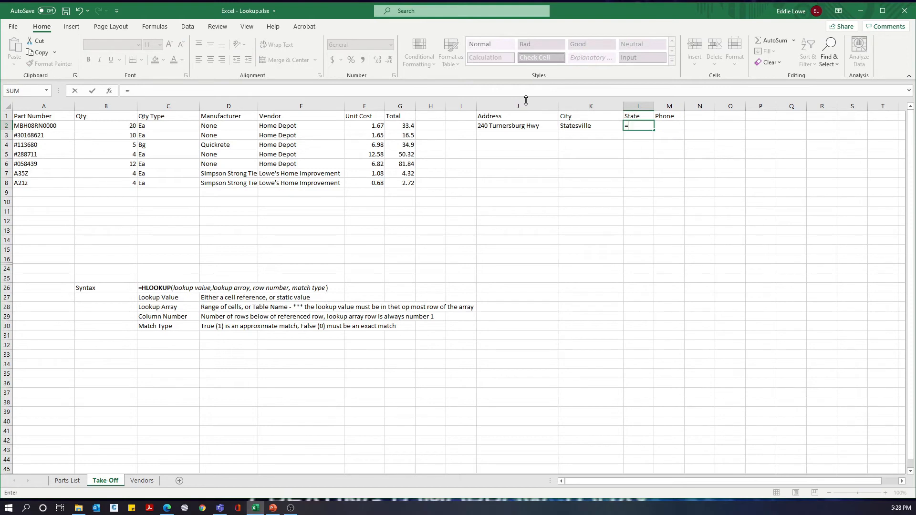
text(hlookup()
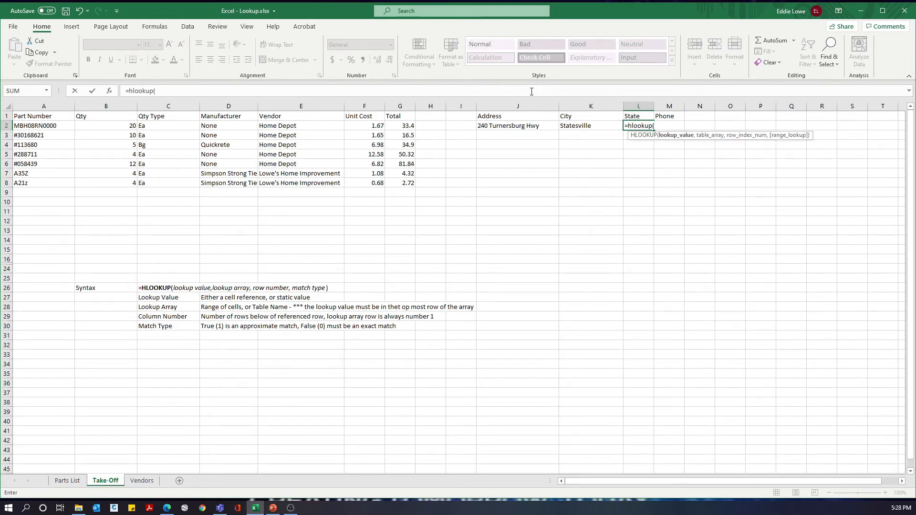
click(142, 480)
drag(6, 126, 7, 173)
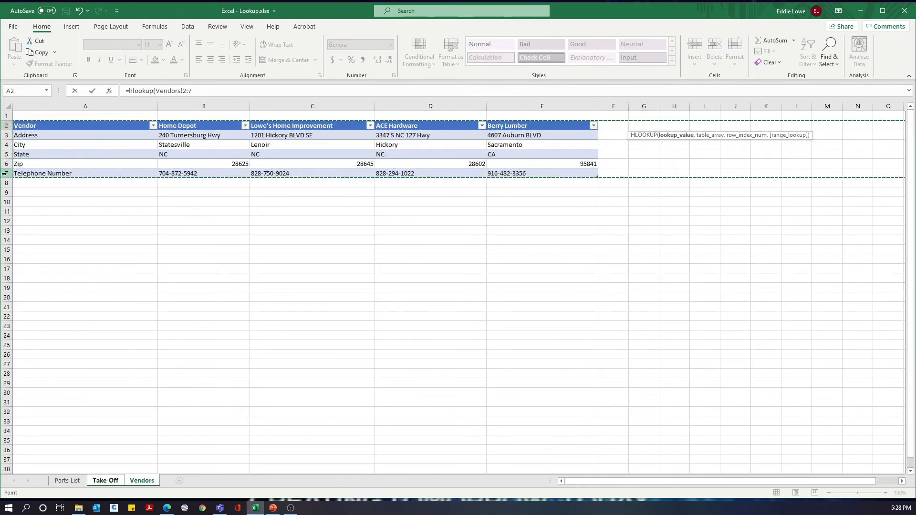
click(200, 86)
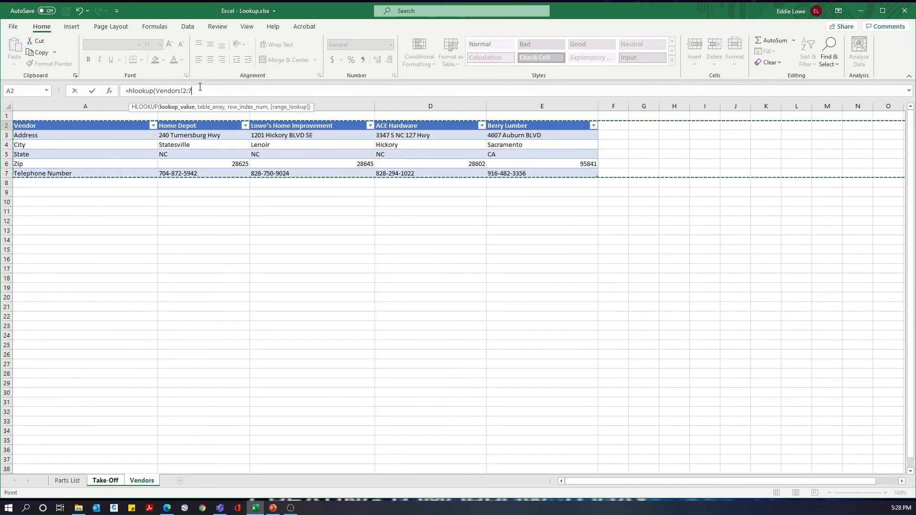
text(,)
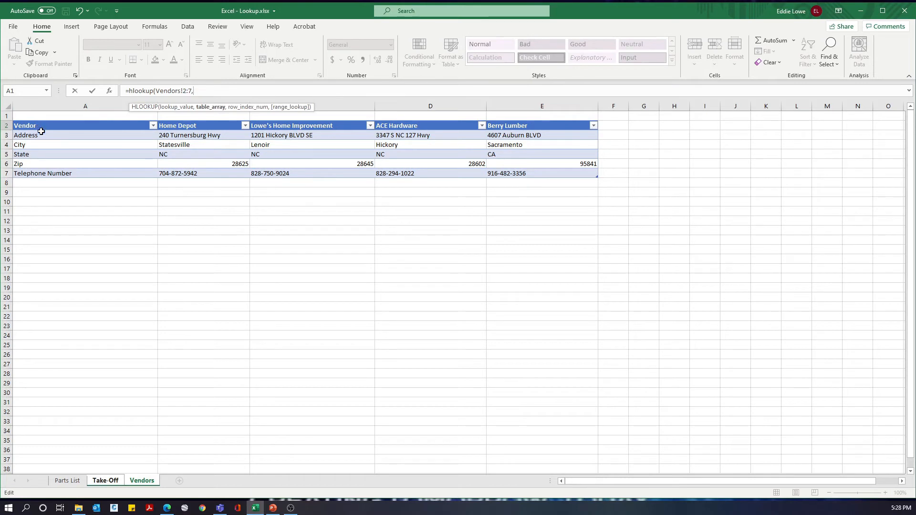
Step: Complete the L2 HLOOKUP with row number 4, E2 as the lookup value before the array, and exact match 0
text(4)
key(Left)
key(Left)
key(Left)
key(Left)
key(Left)
key(Left)
key(Left)
key(Left)
key(Left)
key(Left)
key(Left)
key(Left)
key(Left)
key(Left)
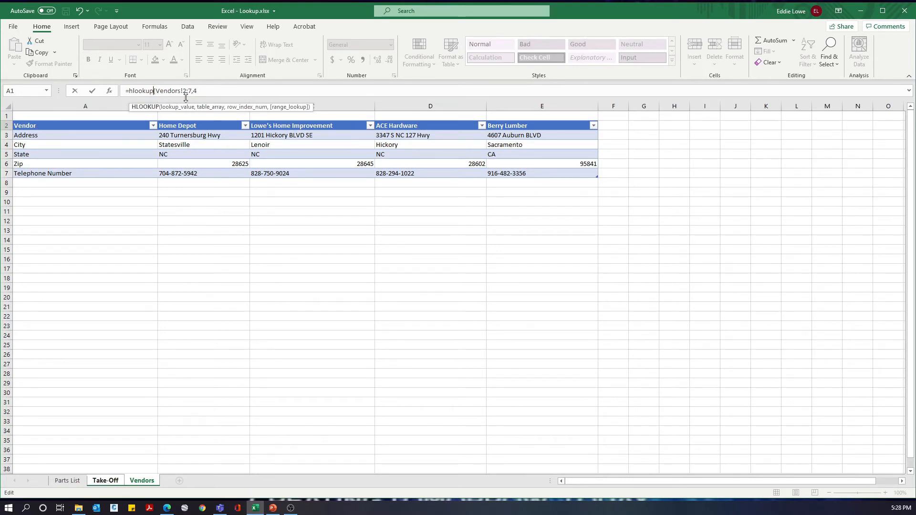
text(()
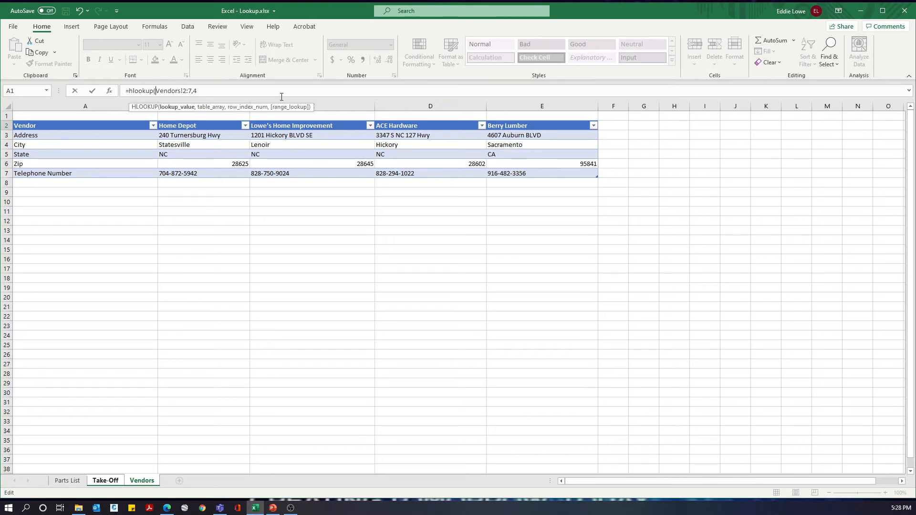
text(e)
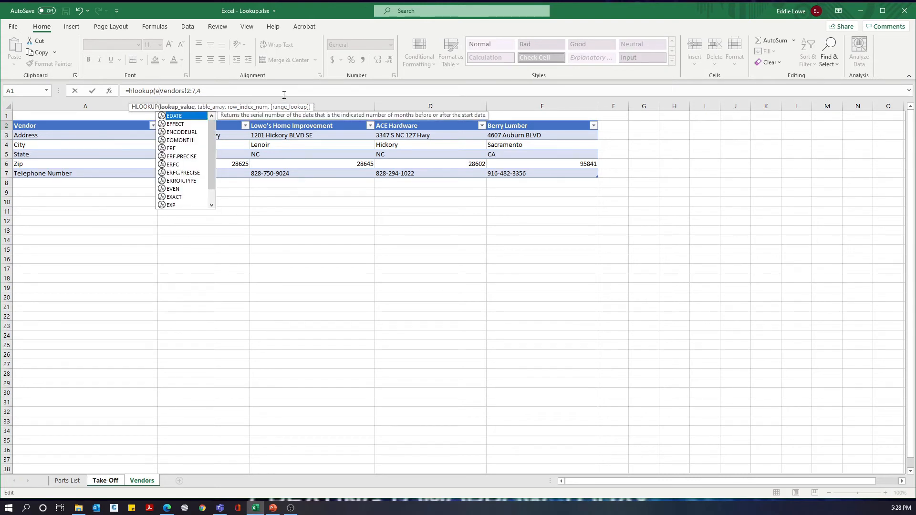
text(2,)
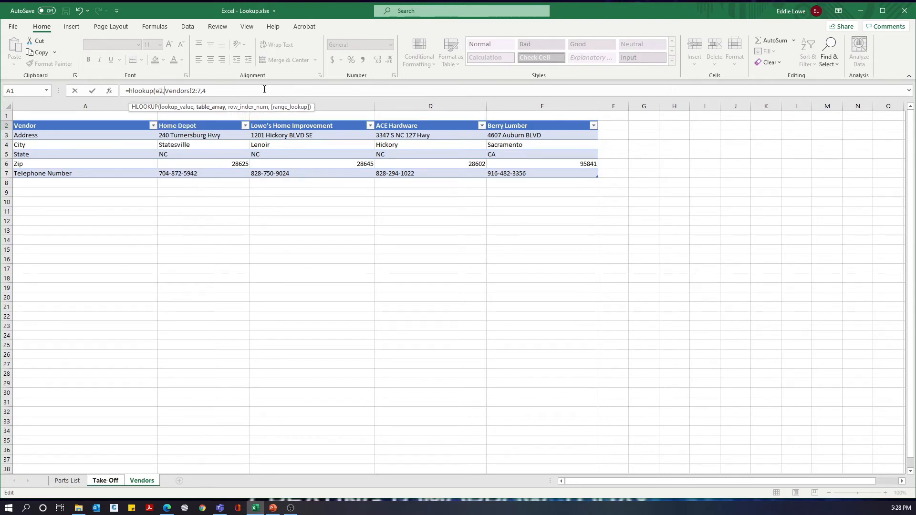
click(215, 89)
text(,0))
key(Return)
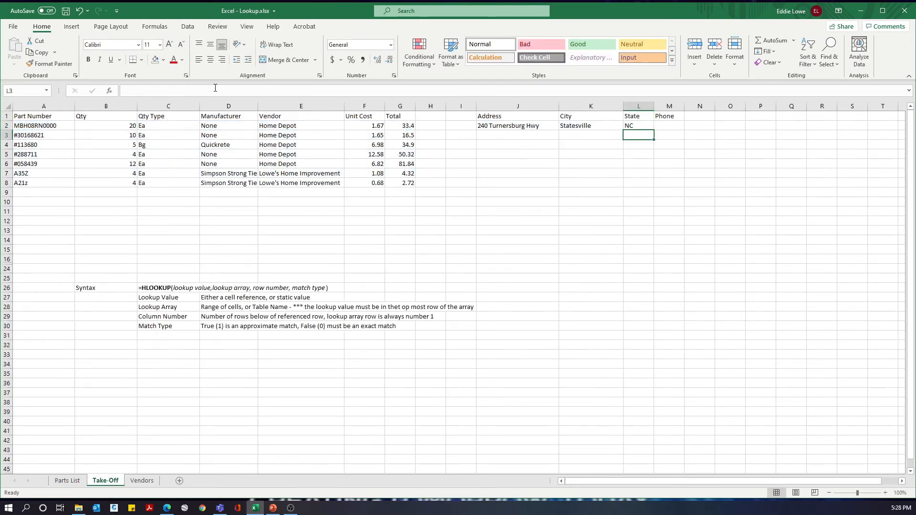
Step: Begin an HLOOKUP formula in Phone cell M2 with vendor cell E2 as the lookup value
key(Up)
key(Right)
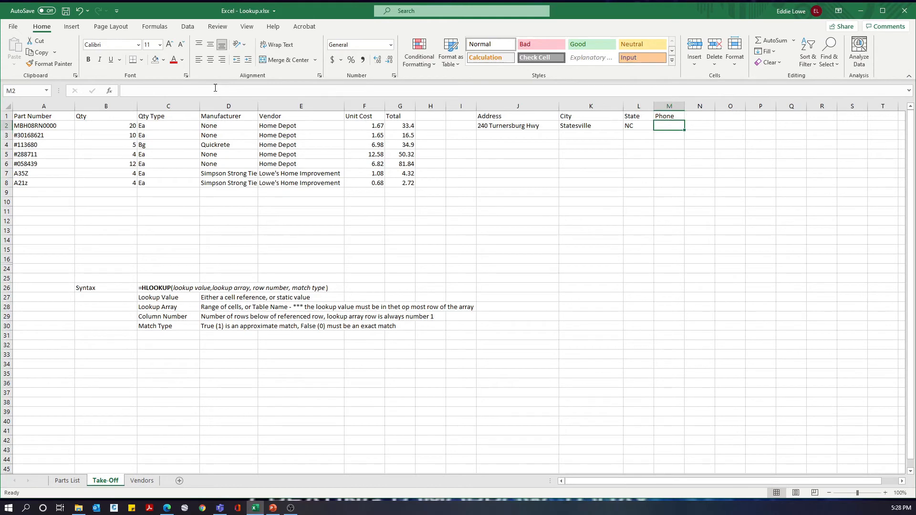
text(=)
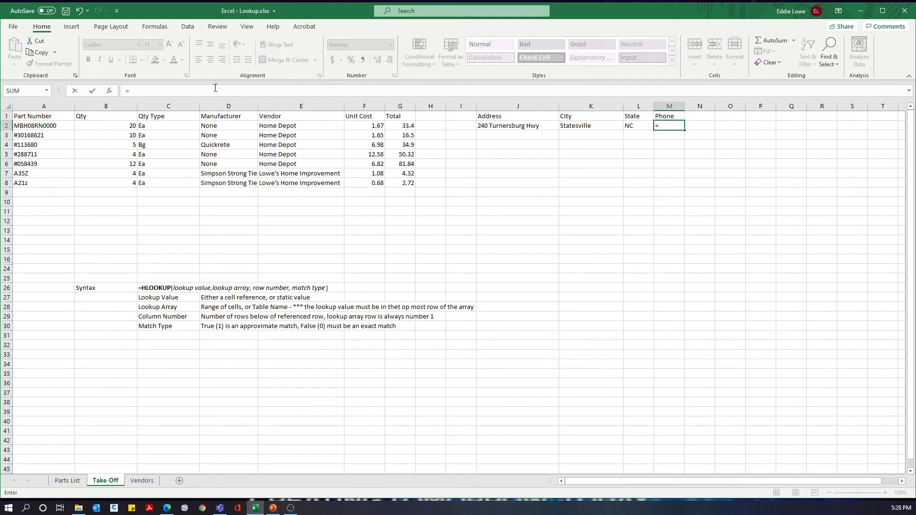
text(h)
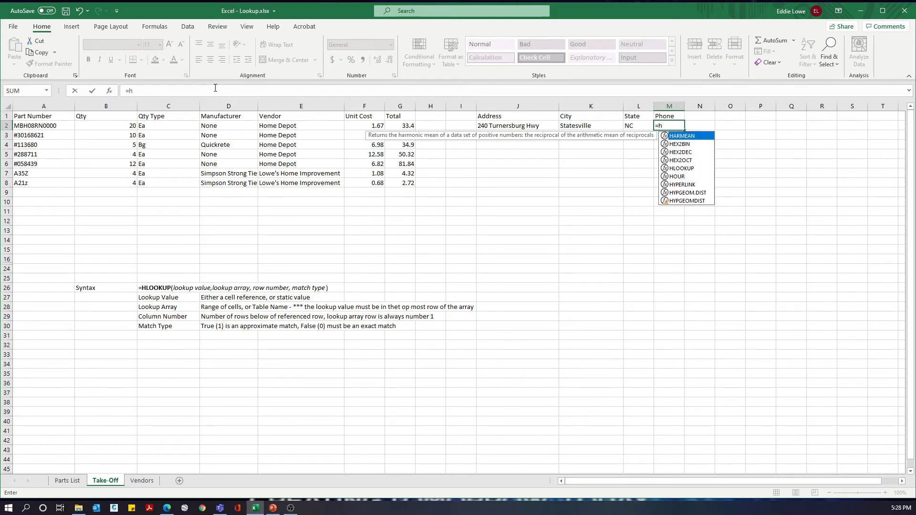
text(lookup()
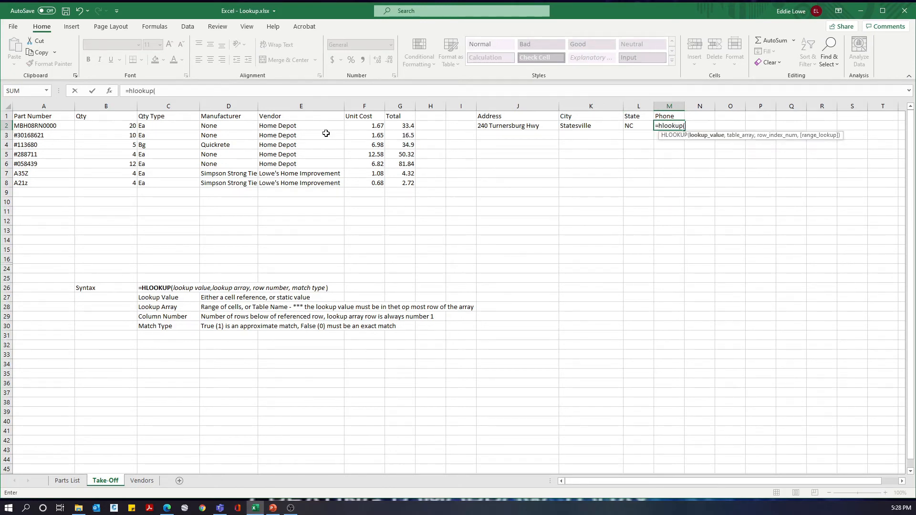
click(267, 126)
text(,)
Step: Complete the M2 HLOOKUP with rows 2:7 of the Vendors sheet, row number 6 and exact match 0
click(142, 481)
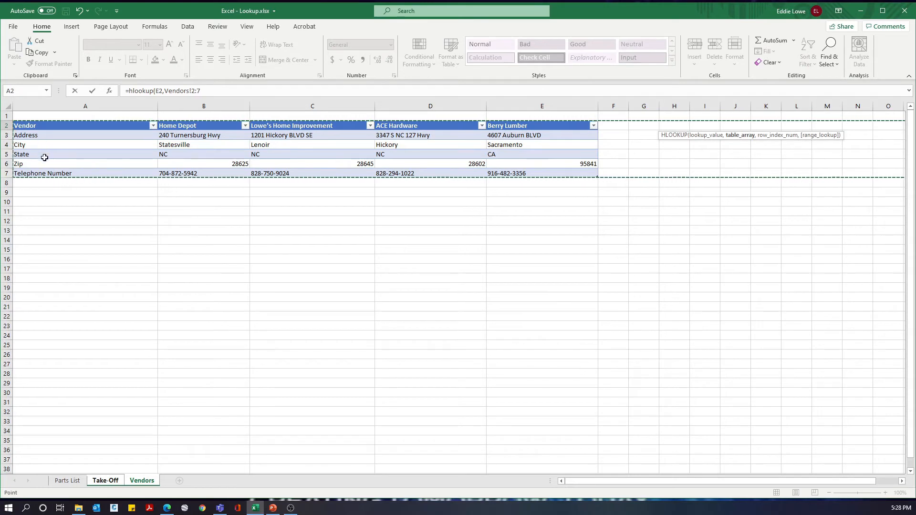
text(,6,)
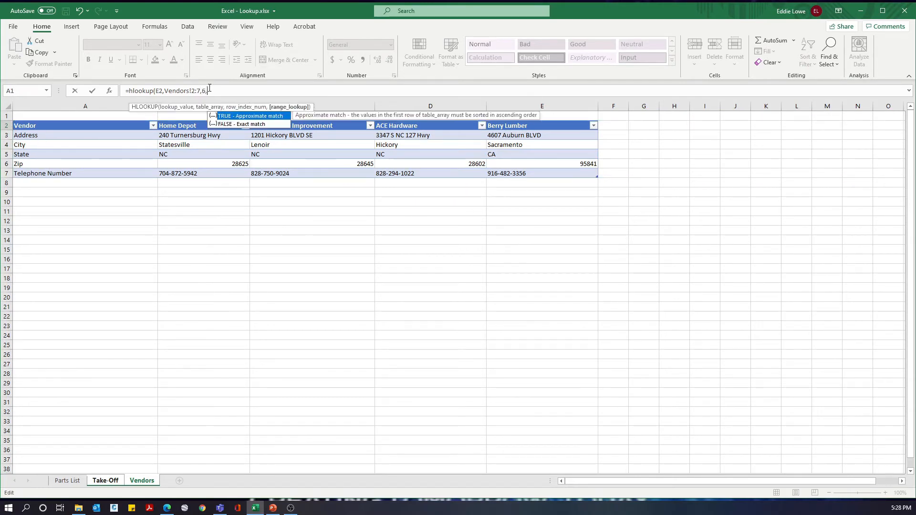
text(0))
key(Return)
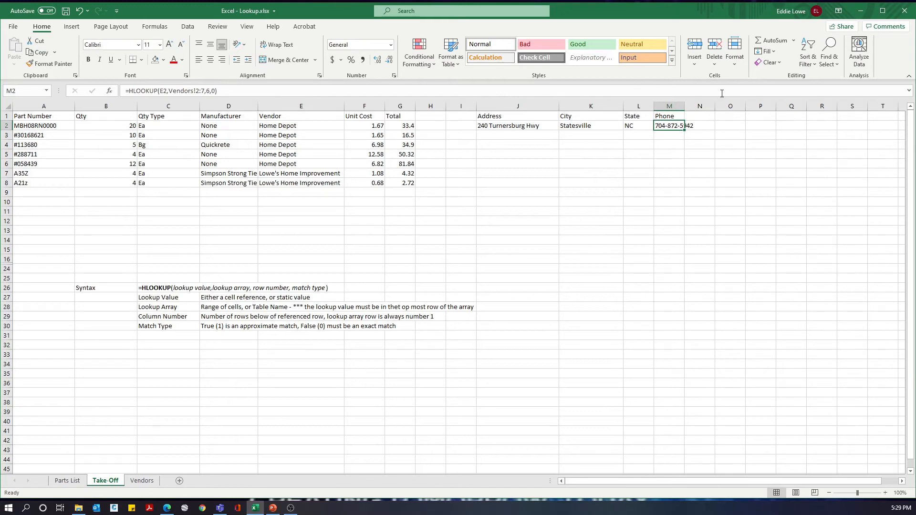
Step: Widen the Phone column to fit its contents and fill the lookup formulas in J2:M2 down to row 3
drag(683, 108, 695, 108)
drag(503, 126, 687, 136)
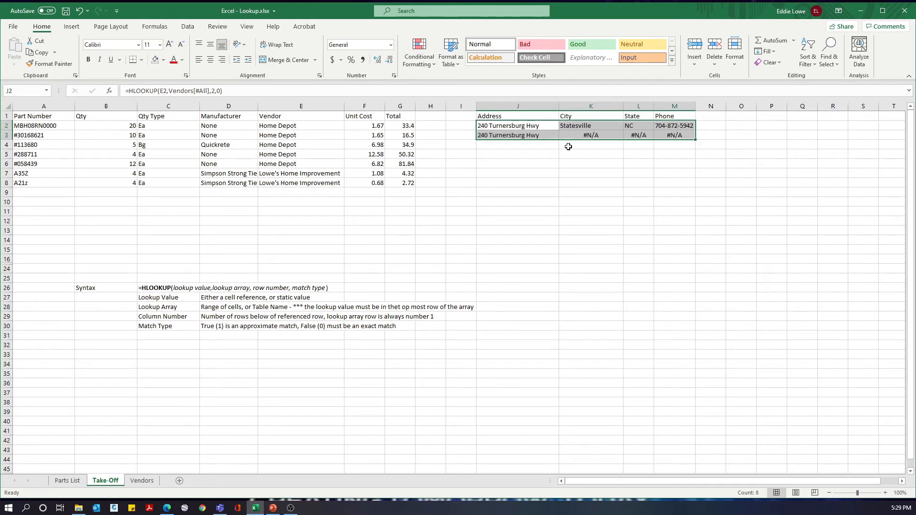
Step: Inspect the copied City formula in K3 and its error options, comparing it with the Address formula in J3
click(582, 135)
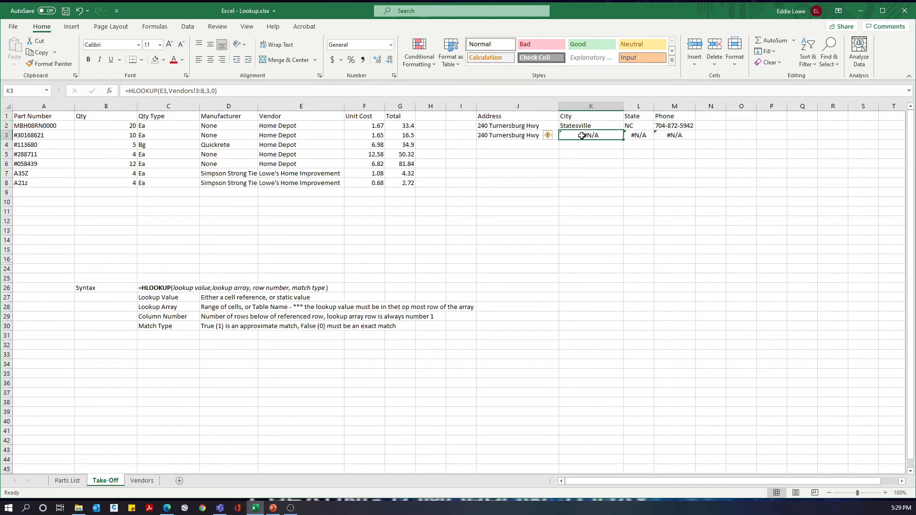
click(548, 137)
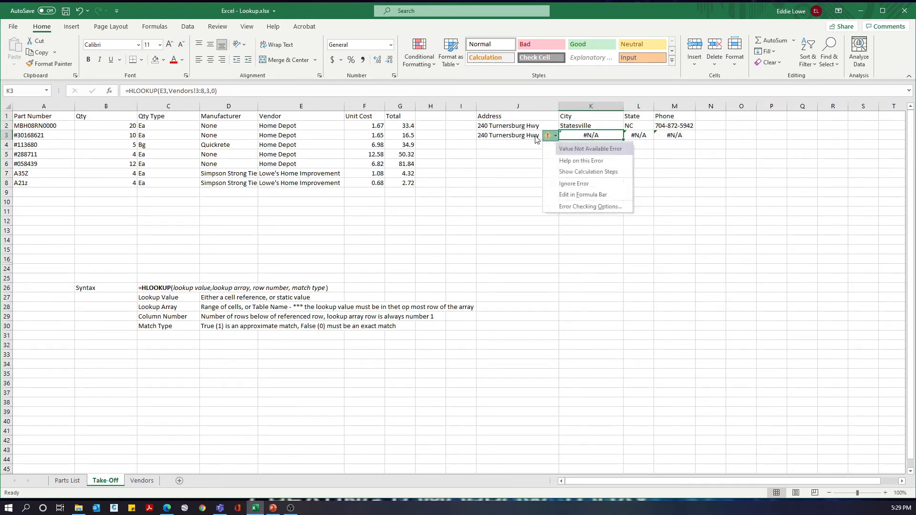
click(529, 135)
click(596, 135)
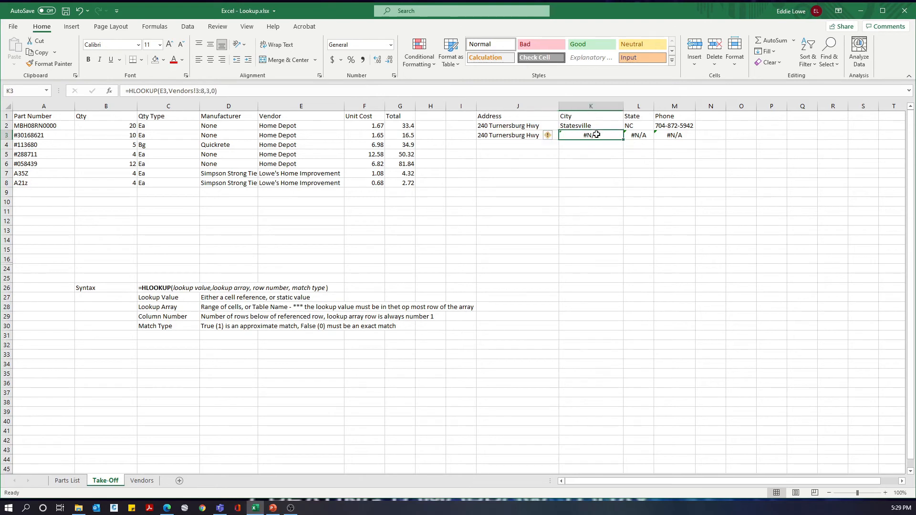
Step: Compare the lookup row ranges in the City formulas of K2 and K3
click(662, 135)
click(597, 136)
click(582, 127)
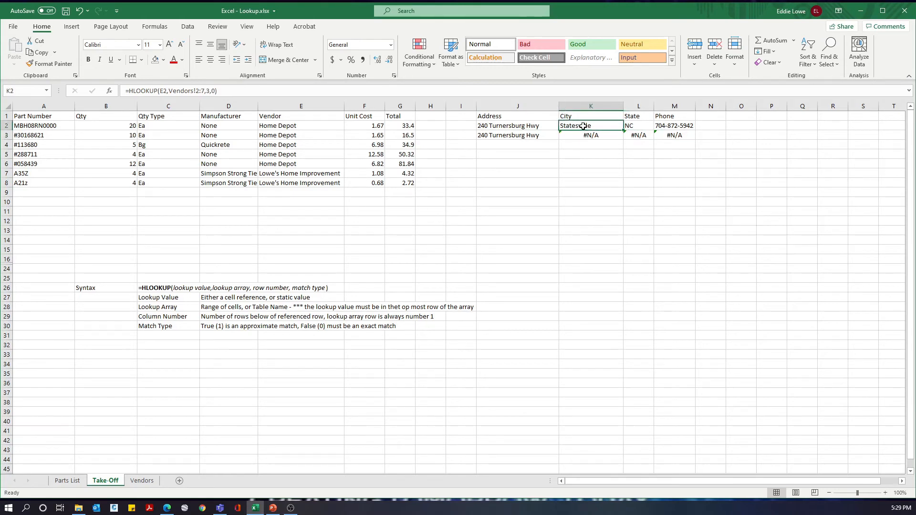
click(575, 136)
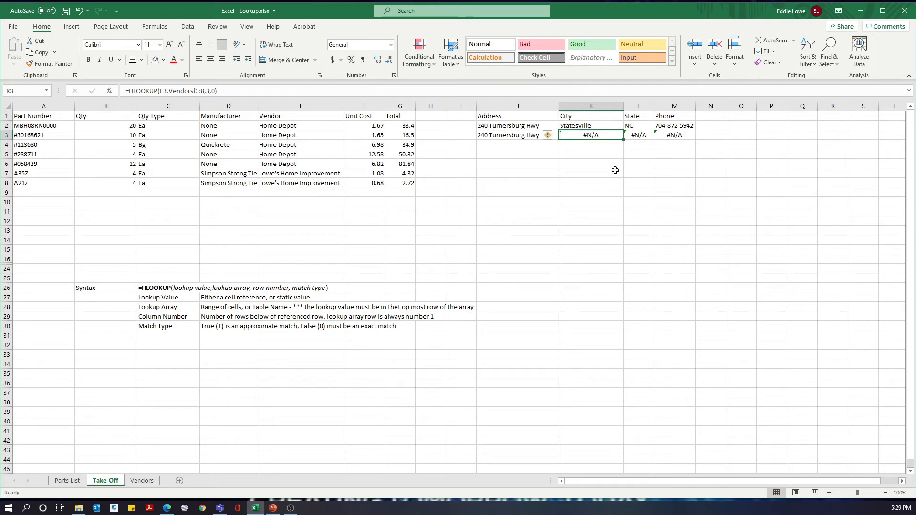
Step: Make the Vendors row range absolute as $2:$7 in the K2 City formula and fill it down to K3
click(570, 125)
click(198, 91)
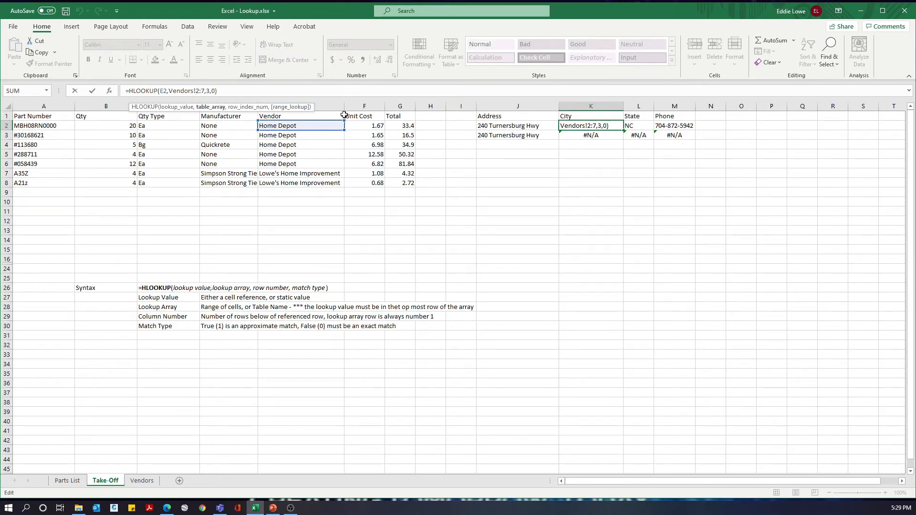
text($)
key(Right)
text($)
key(ctrl+Return)
key(shift+Down)
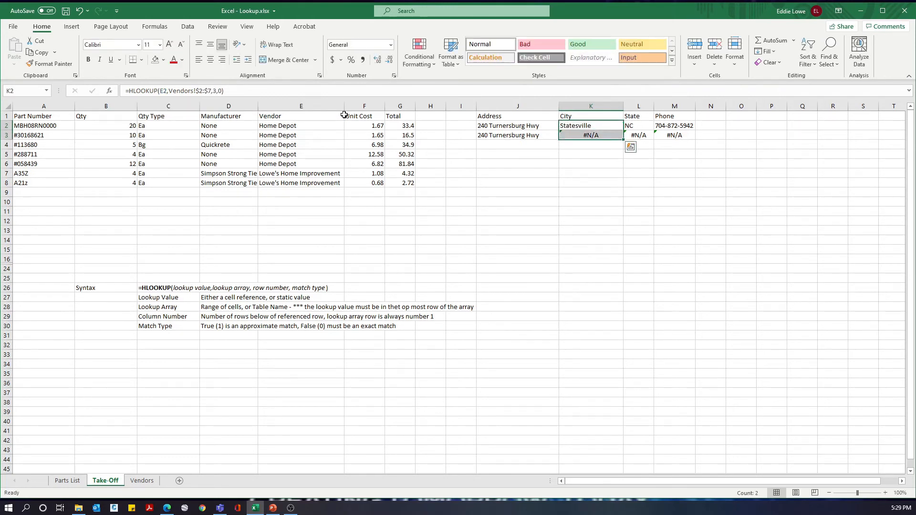
key(ctrl+d)
Step: Change the lookup range in the L2 State formula to the absolute rows Vendors!$2:$7
key(Right)
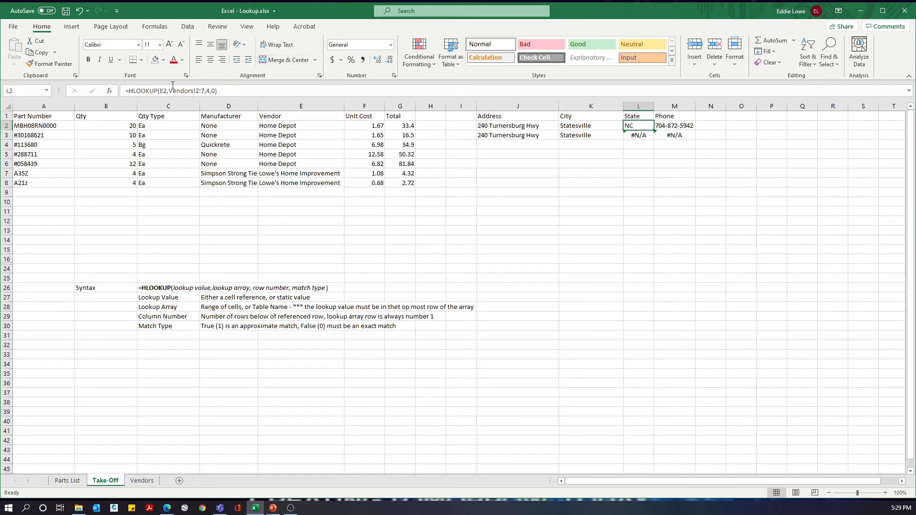
click(196, 90)
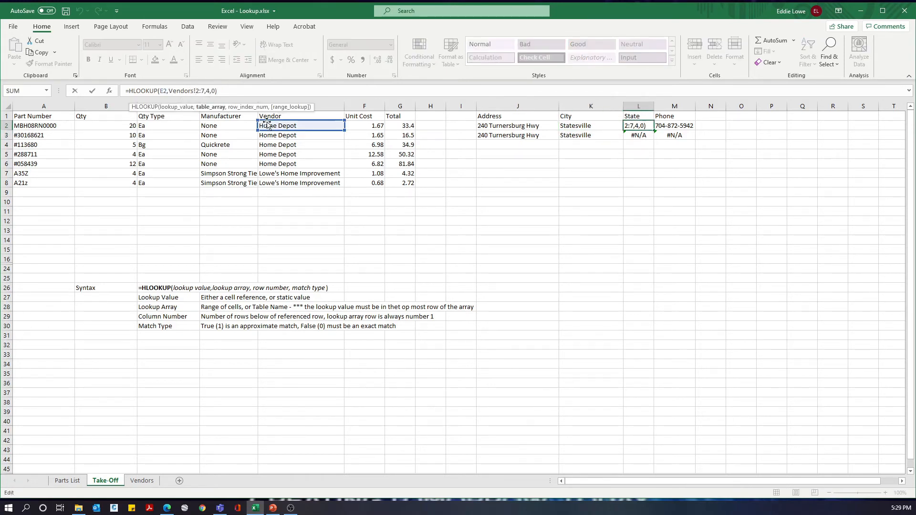
text($)
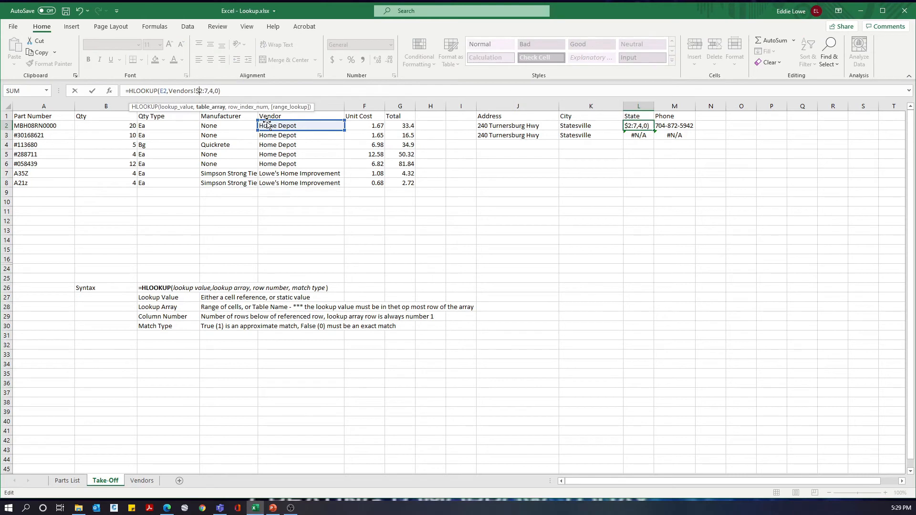
click(205, 90)
text($)
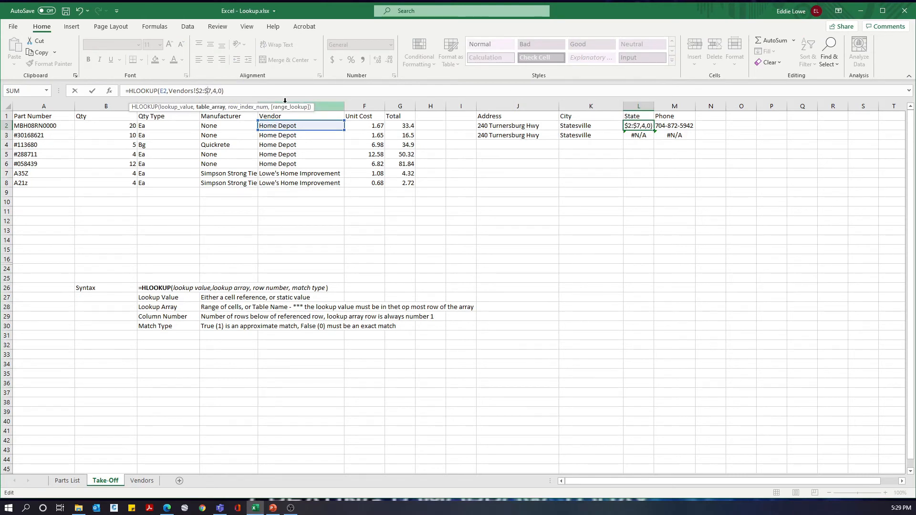
key(Tab)
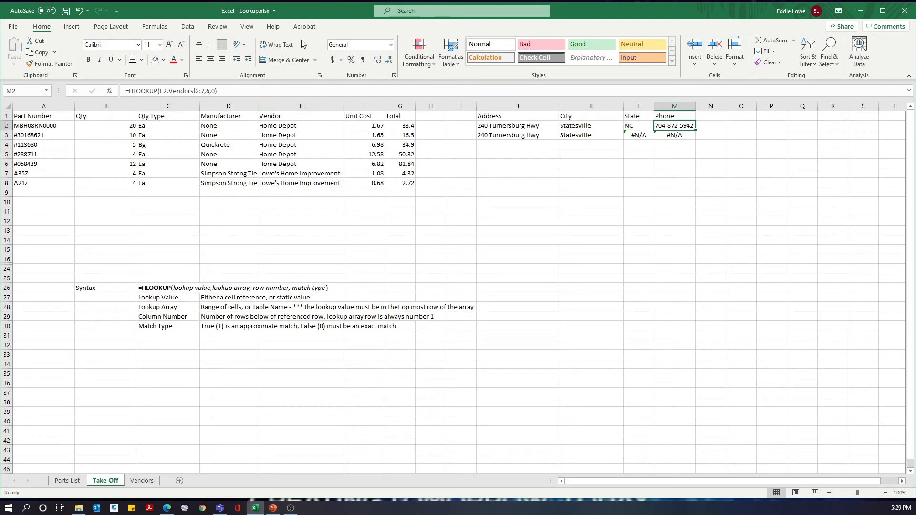
Step: Lock the row range of the M2 Phone formula as Vendors!$2:$7
click(196, 91)
text($)
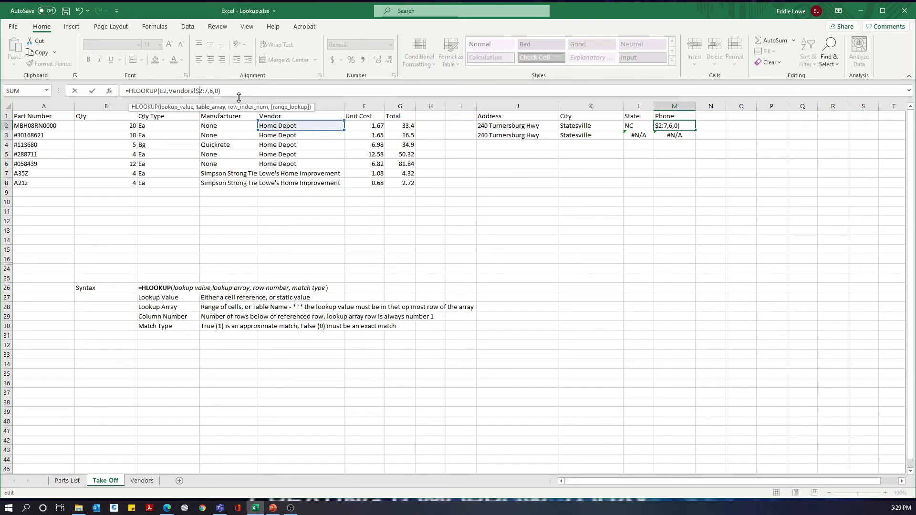
click(205, 91)
text($)
key(Return)
Step: Fill the Address, City, State and Phone formulas in J2:M2 down through row 8
key(Up)
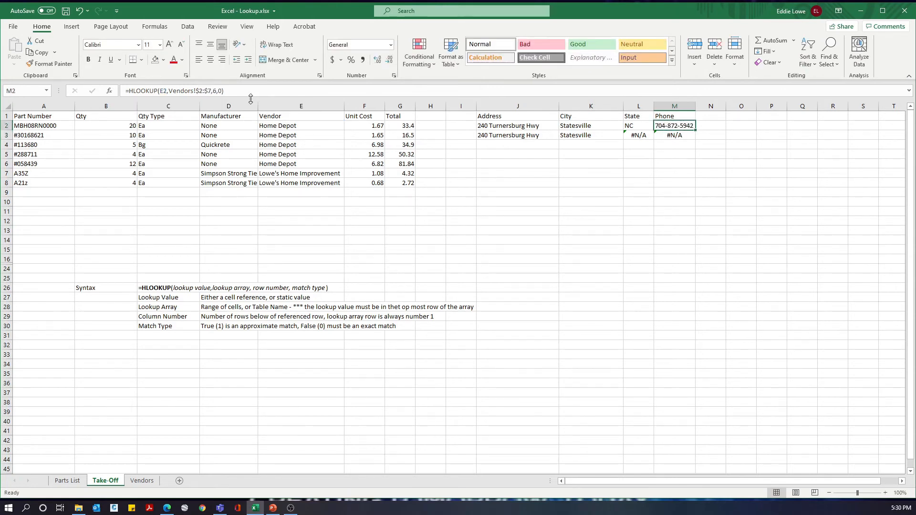
key(Left)
key(Left)
key(Left)
key(shift+Right)
key(shift+Right)
key(shift+Right)
key(shift+Down)
key(shift+Down)
key(shift+Down)
key(shift+Down)
key(shift+Down)
key(shift+Down)
key(ctrl+d)
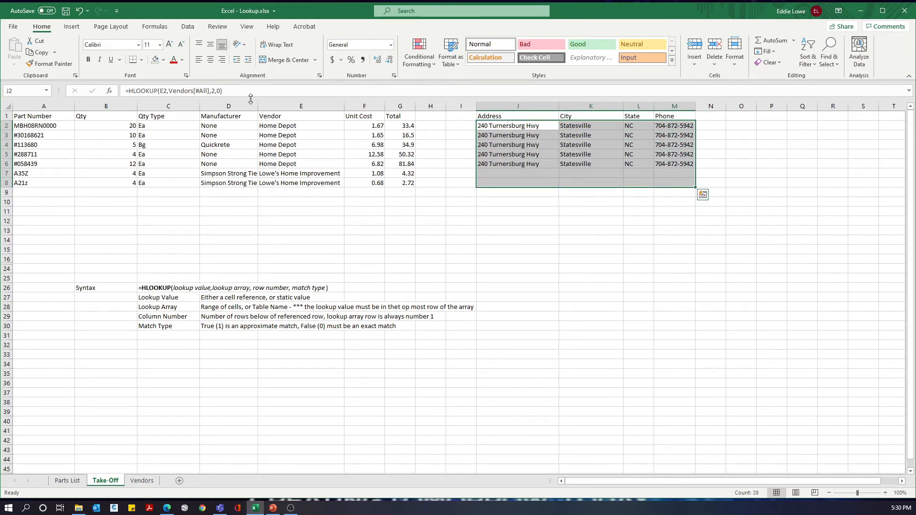
Step: Review the filled lookup rows, check them against the Vendors table, and inspect the City formula in K2
key(Down)
key(Down)
key(Down)
key(Down)
key(Down)
key(Down)
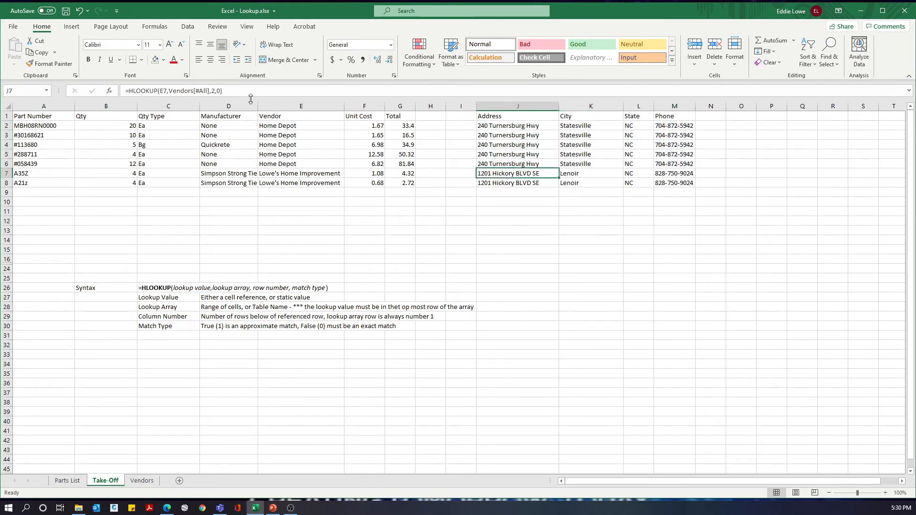
key(Down)
key(Down)
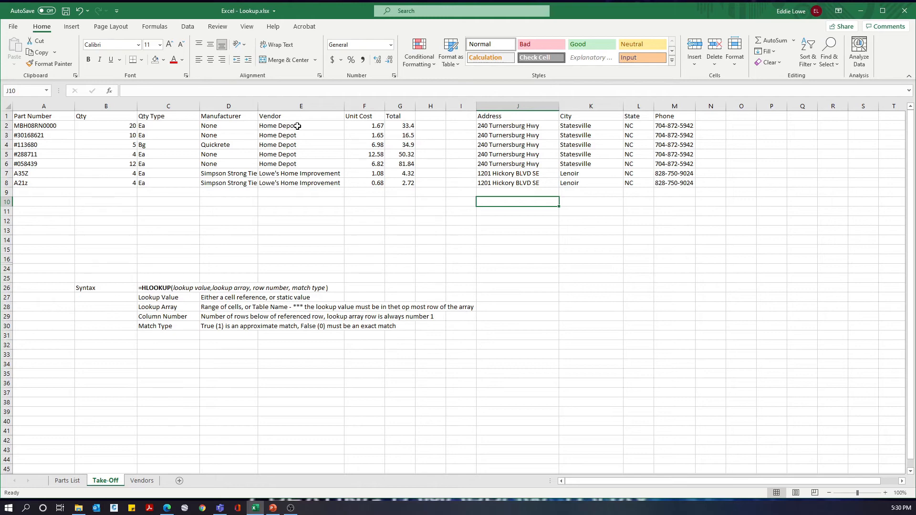
click(149, 483)
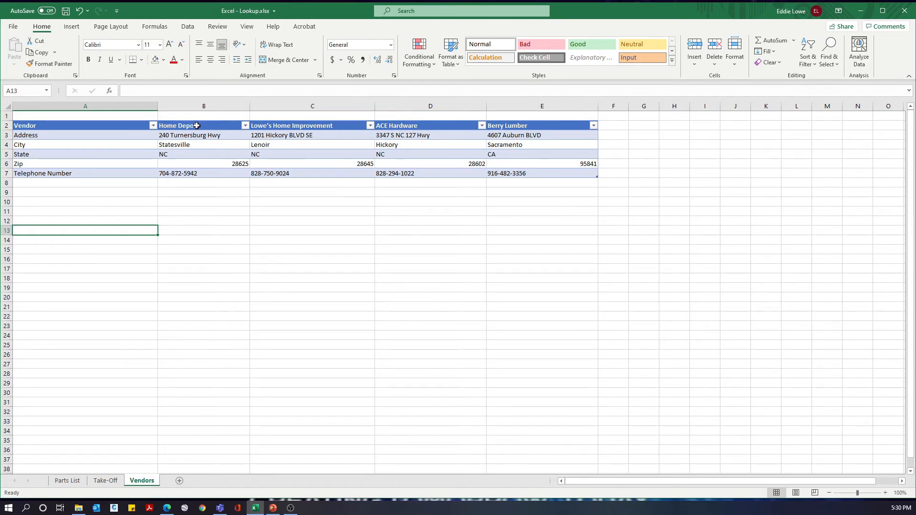
click(106, 480)
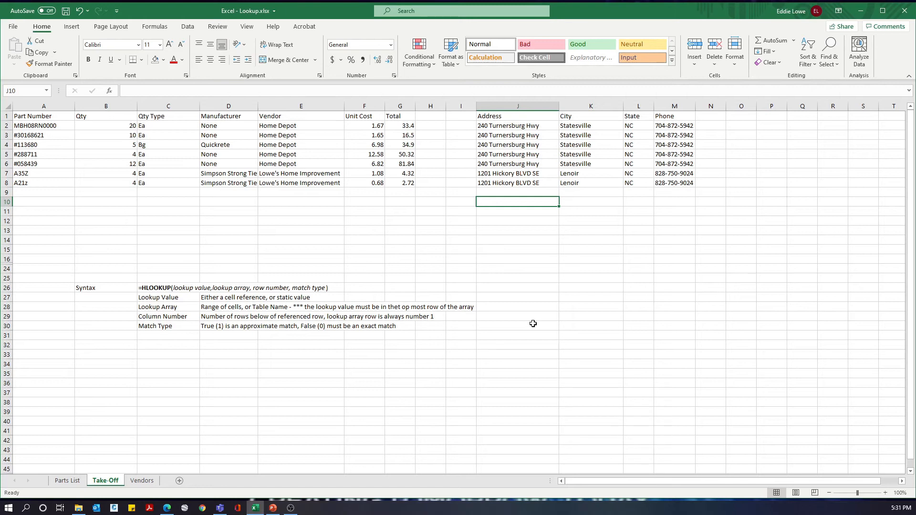
click(583, 127)
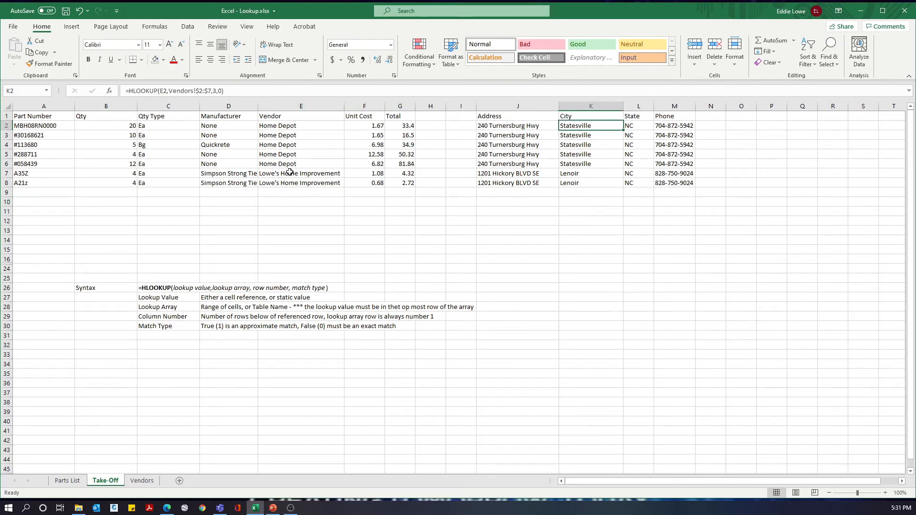
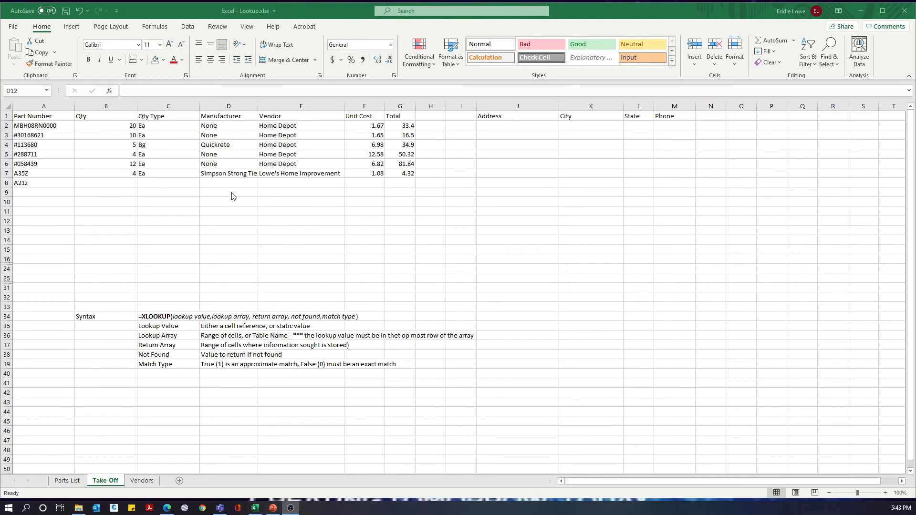
Step: Clear the old lookup formulas and results from C2:G7 on the Take-Off sheet
click(159, 129)
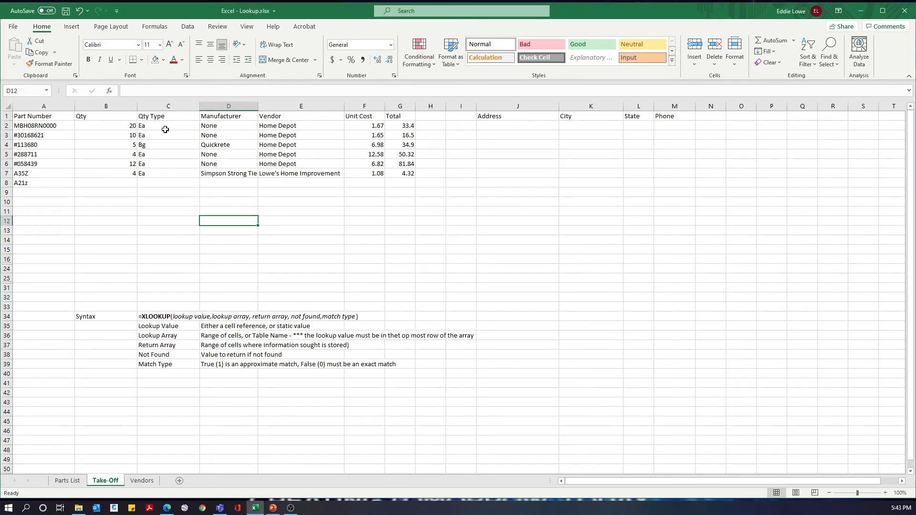
drag(164, 128, 401, 173)
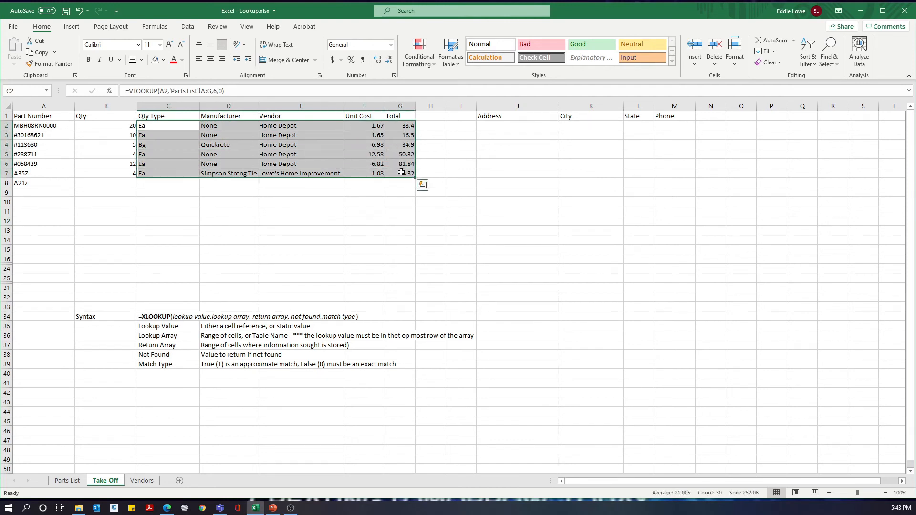
key(Delete)
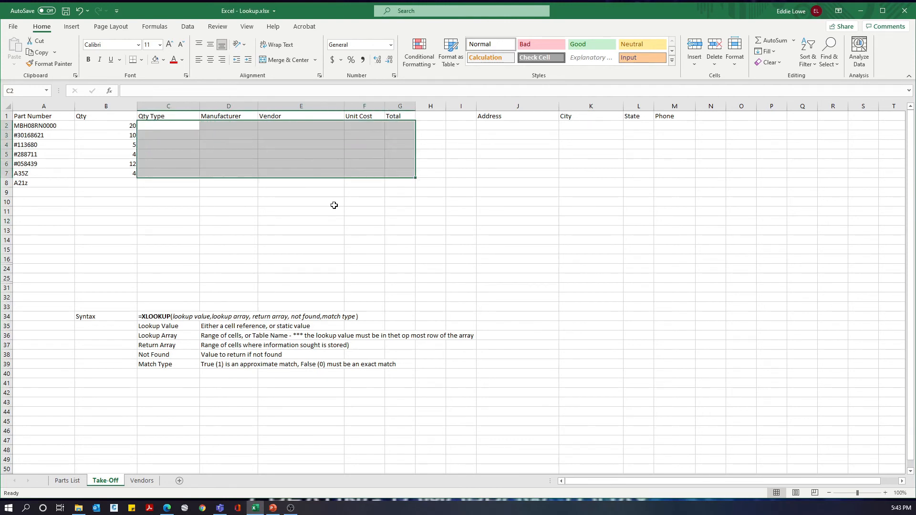
click(268, 210)
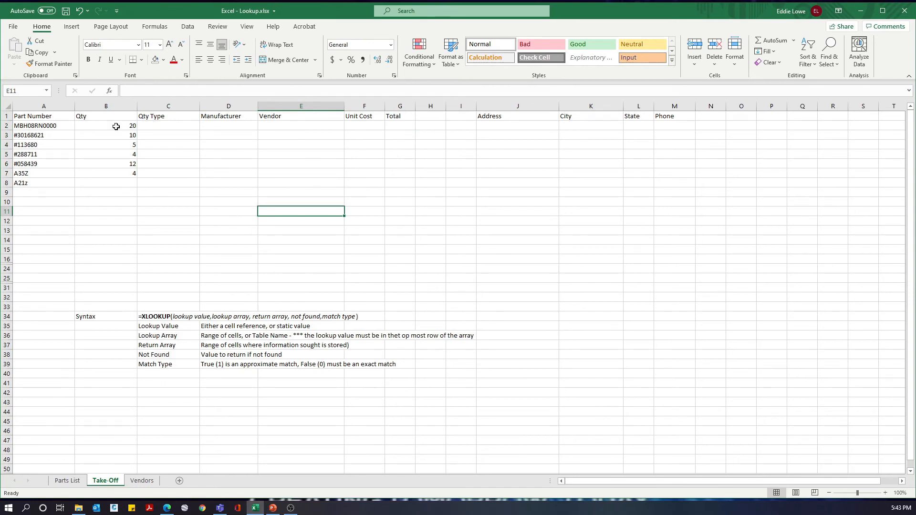
Step: Start an XLOOKUP in C2 that looks up A2 in 'Parts List'!A:A and returns the unit from 'Parts List'!F:F
click(165, 125)
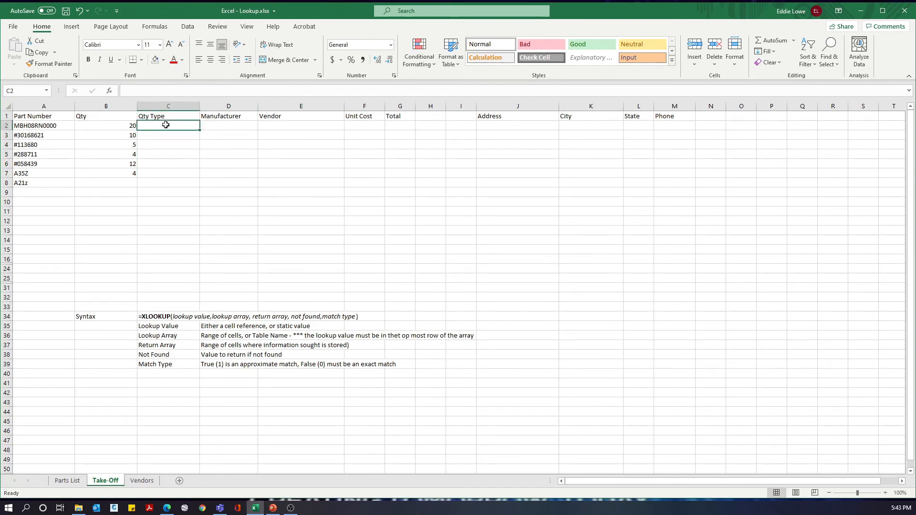
text(=)
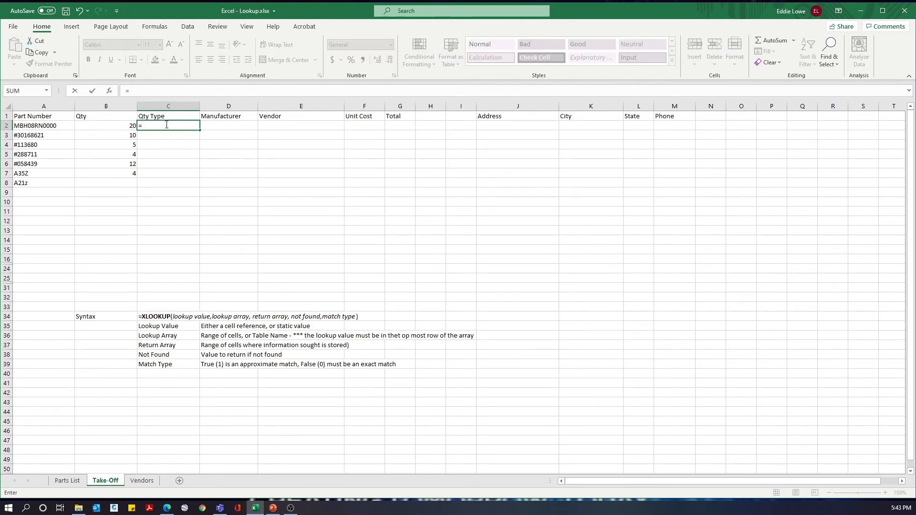
text(xlook)
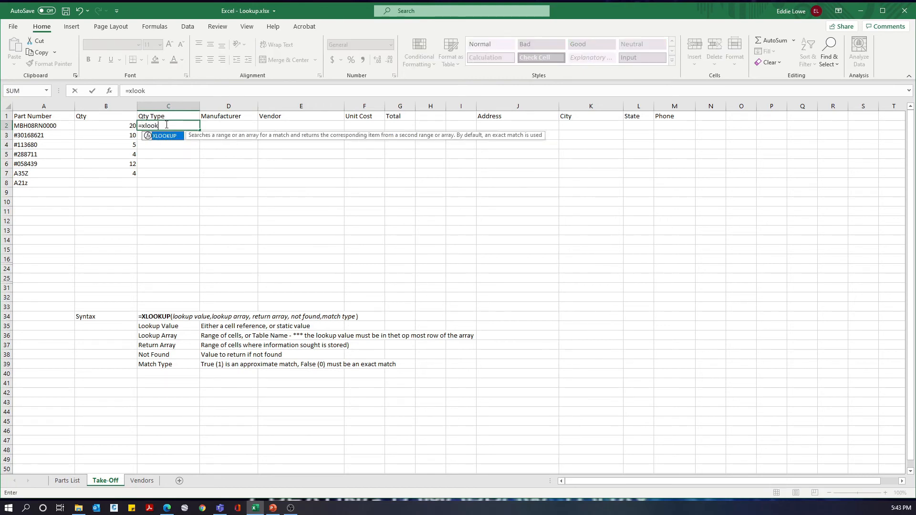
text(up()
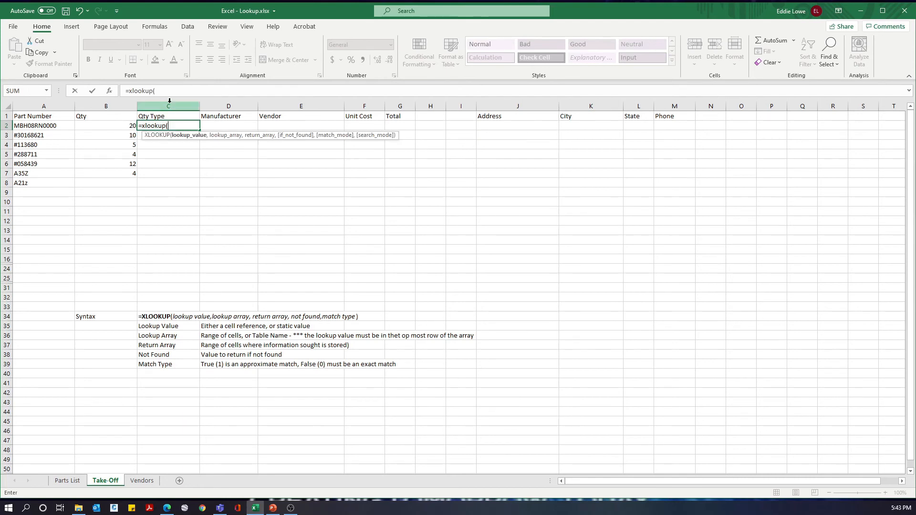
click(44, 126)
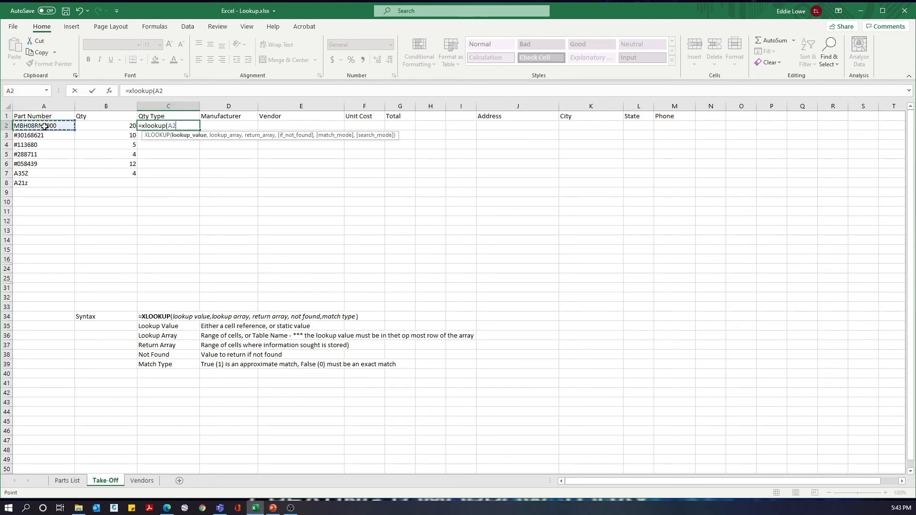
text(,)
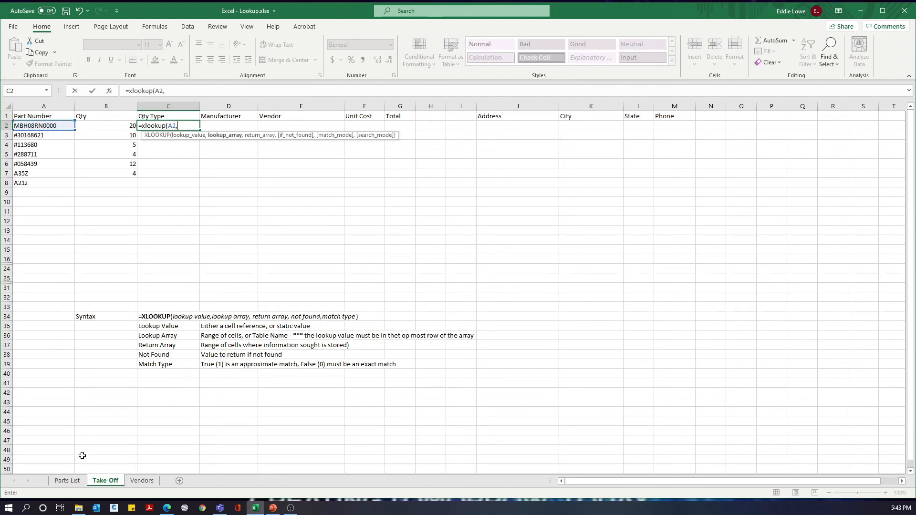
click(68, 481)
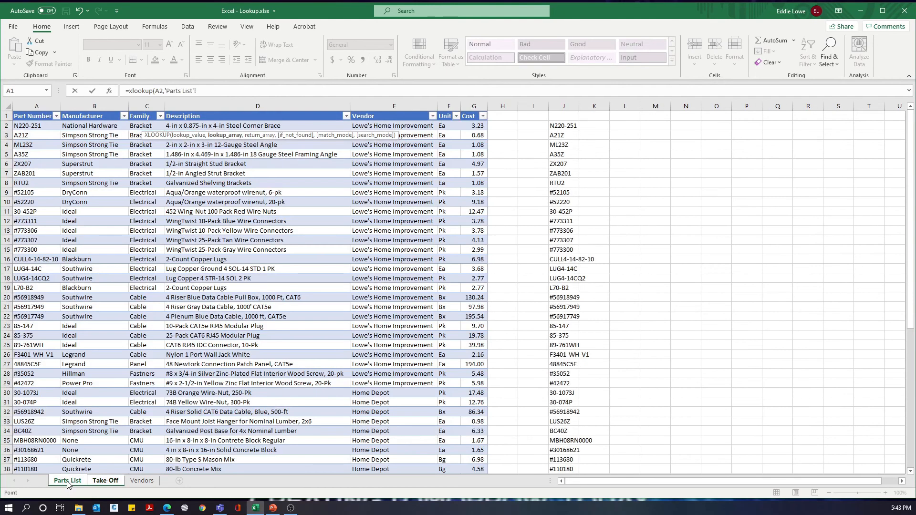
click(45, 104)
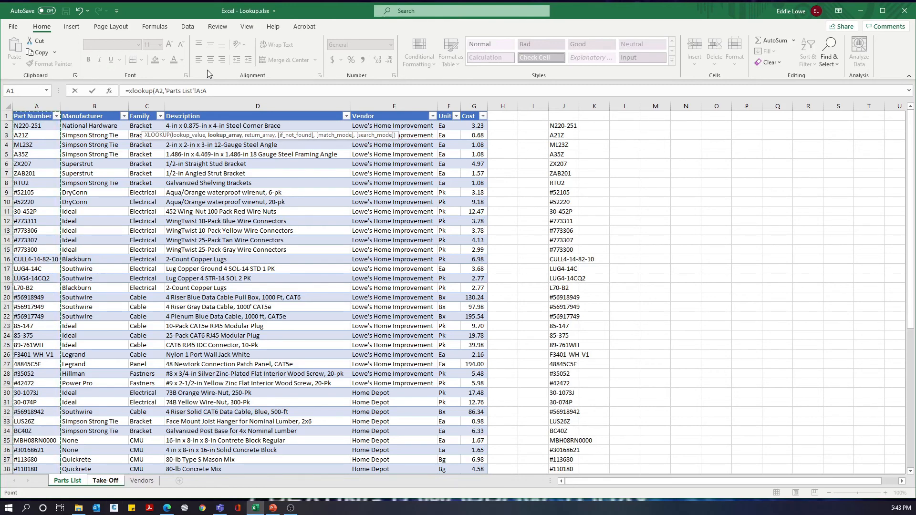
click(214, 90)
text(,)
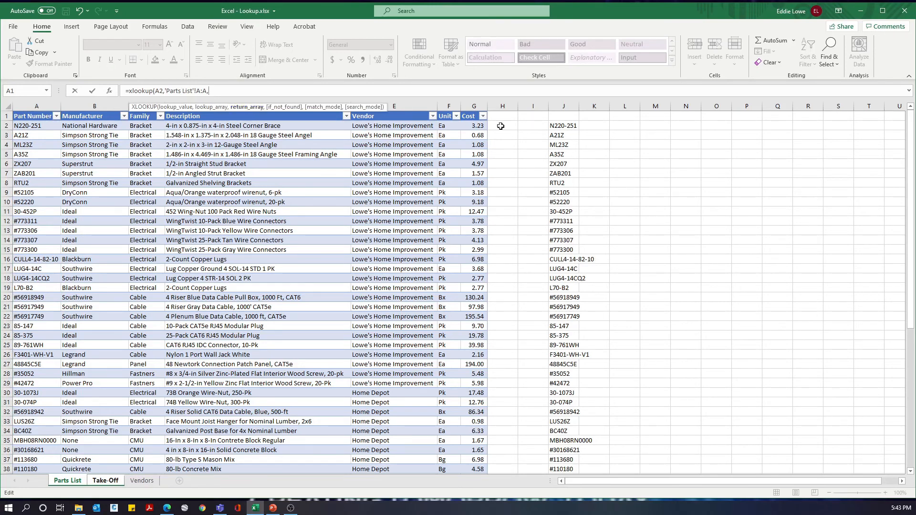
click(447, 104)
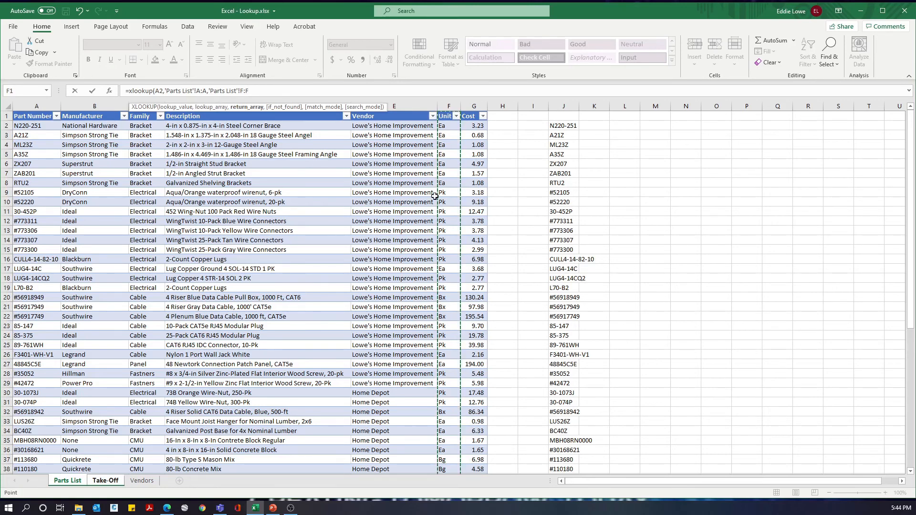
Step: Complete the C2 XLOOKUP with "DNE" as the not-found value and 0 for an exact match
click(254, 91)
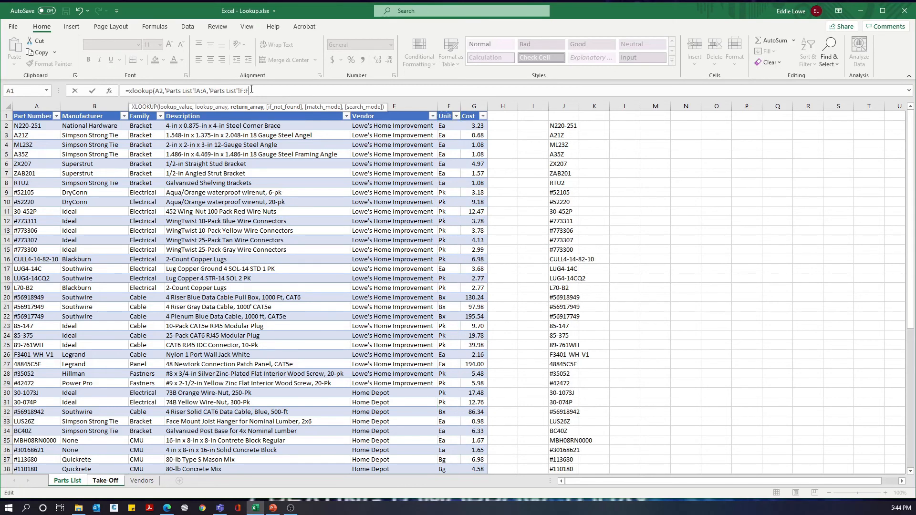
text(,)
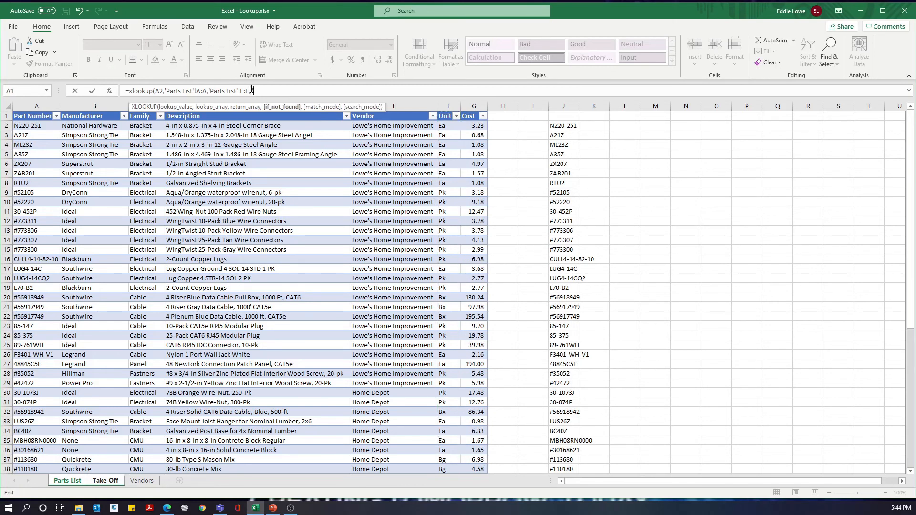
text("DNE",)
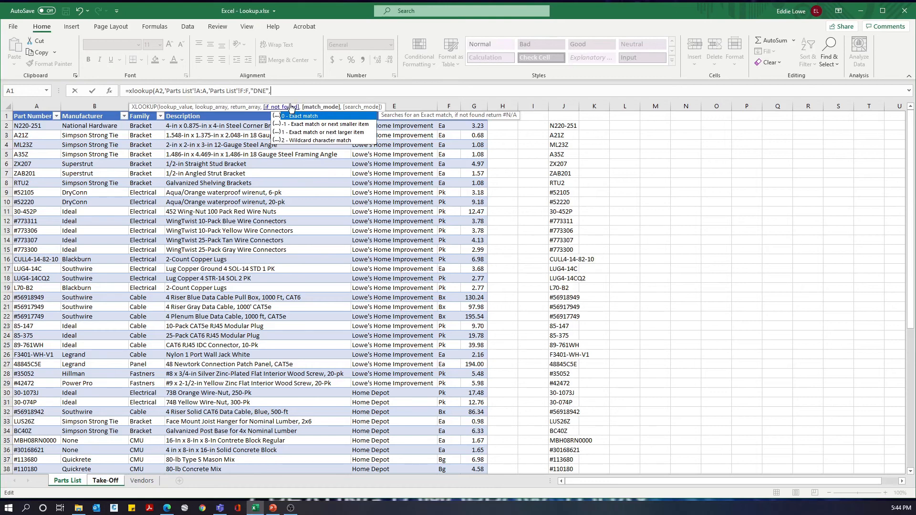
text(0))
key(Return)
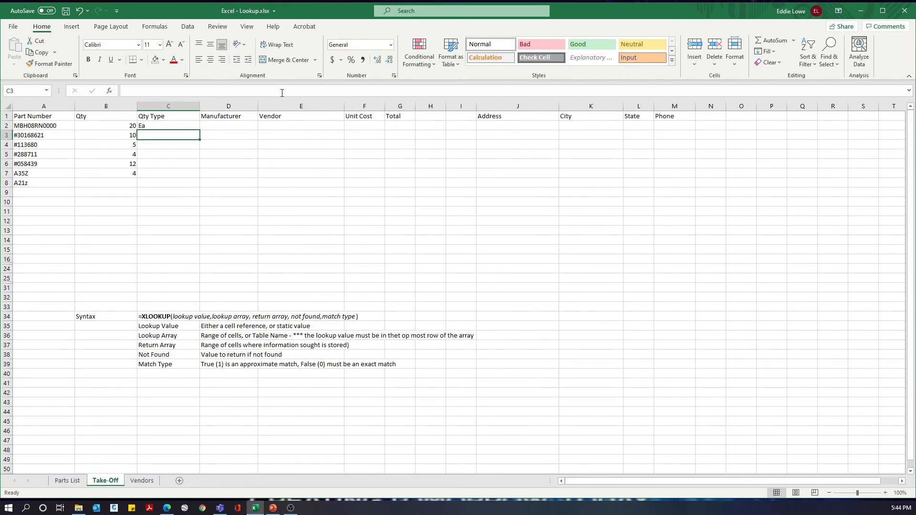
Step: Fill the Qty Type formula in C2 down through C7
key(Up)
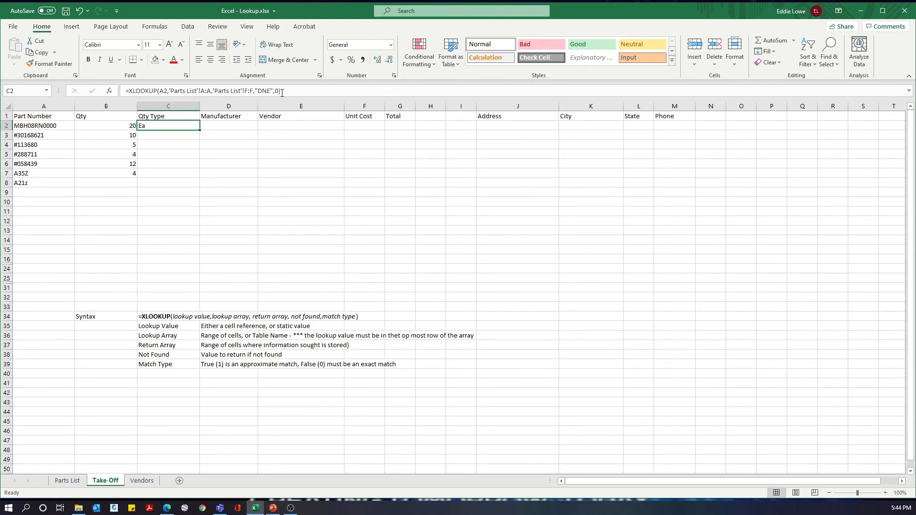
key(shift+Down)
key(shift+Down)
key(shift+Down)
key(shift+Down)
key(shift+Down)
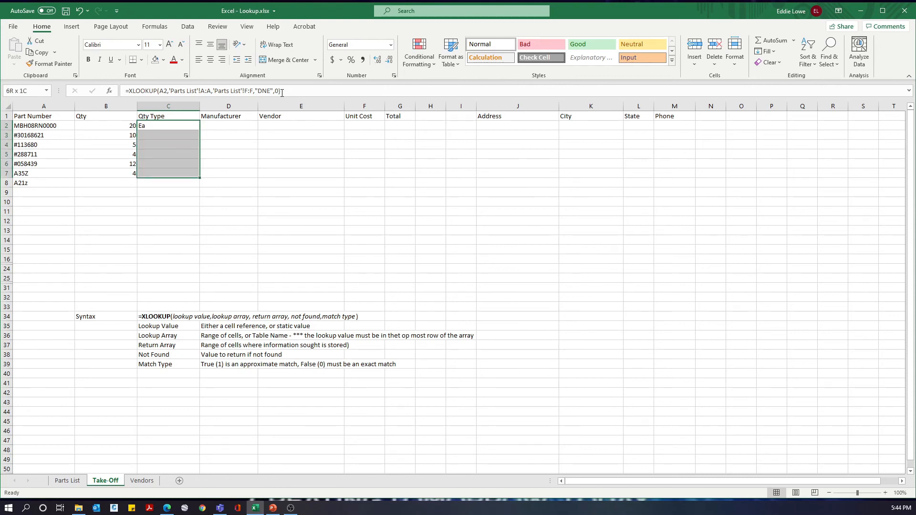
key(ctrl+d)
Step: Check the filled Qty Type formulas and results in the rows of C2:C7
key(Down)
key(Up)
key(Up)
key(Down)
key(Down)
key(Down)
key(Down)
key(Down)
key(Down)
key(Up)
key(Up)
key(Up)
key(Up)
key(Up)
Step: Start an XLOOKUP in D2 that looks up A2 in 'Parts List'!A:A and returns the manufacturer from 'Parts List'!B:B
key(Right)
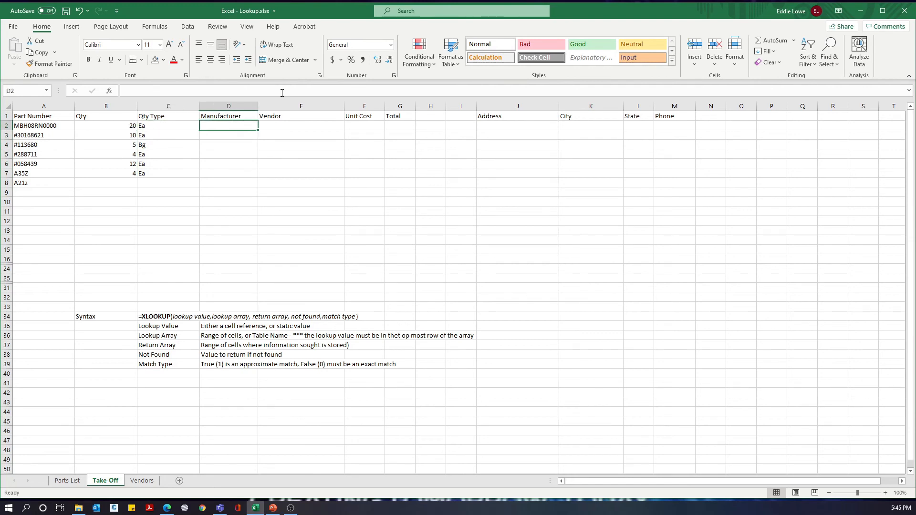
text(=)
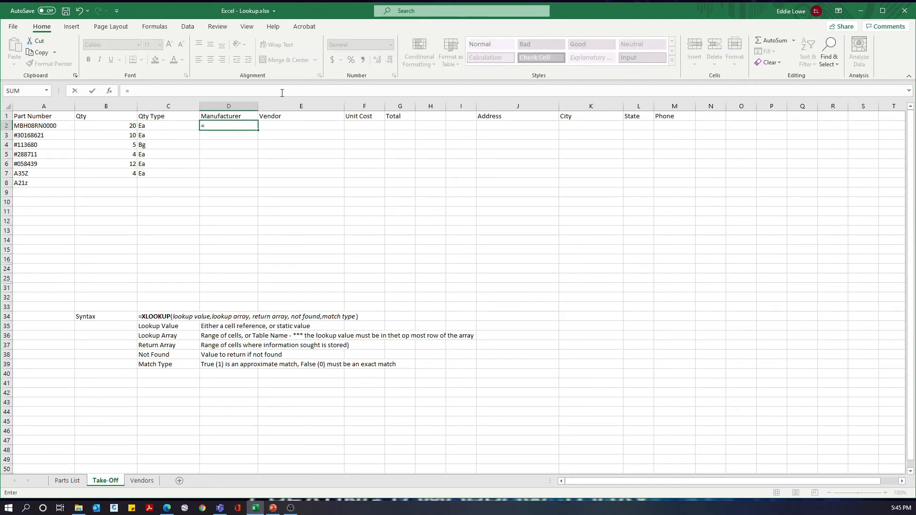
text(xlook)
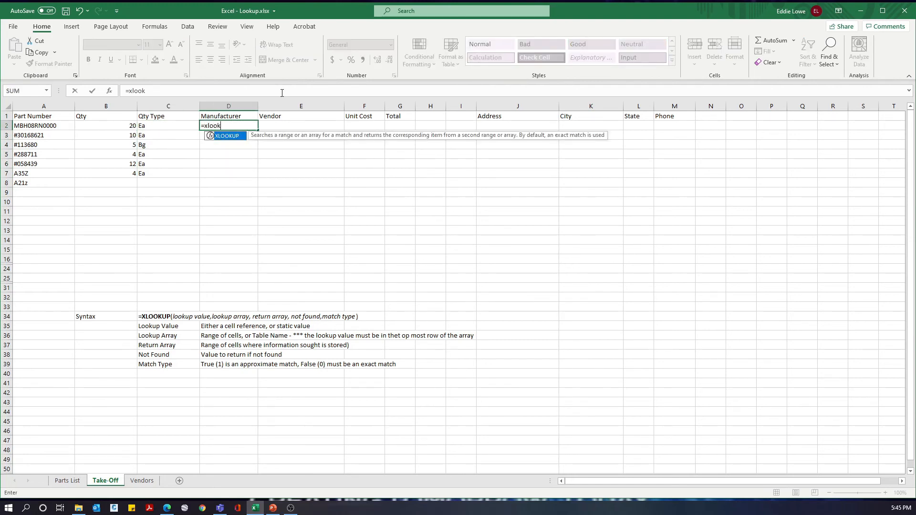
text(up()
click(47, 127)
text(,)
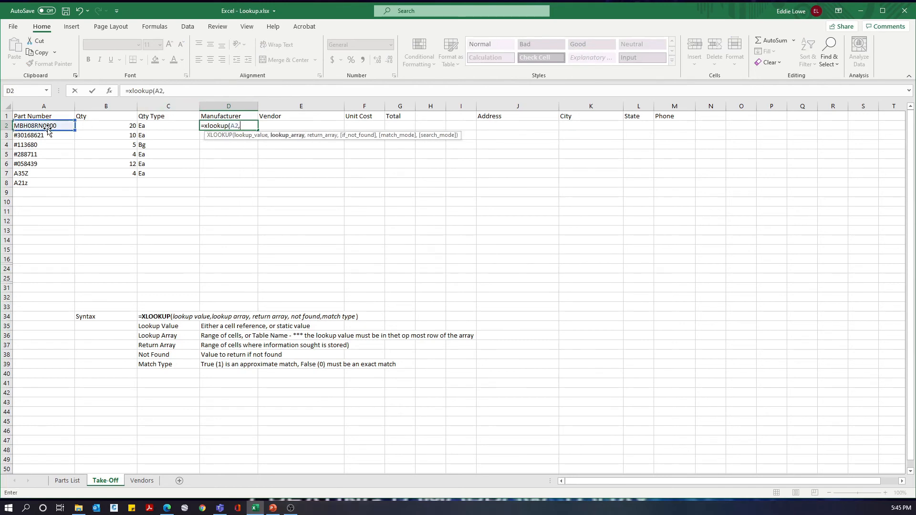
click(77, 483)
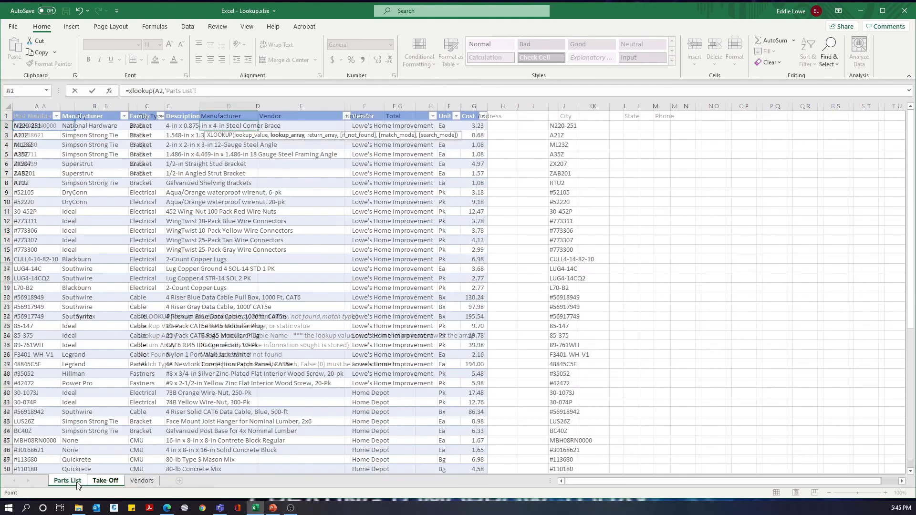
click(40, 104)
text(,)
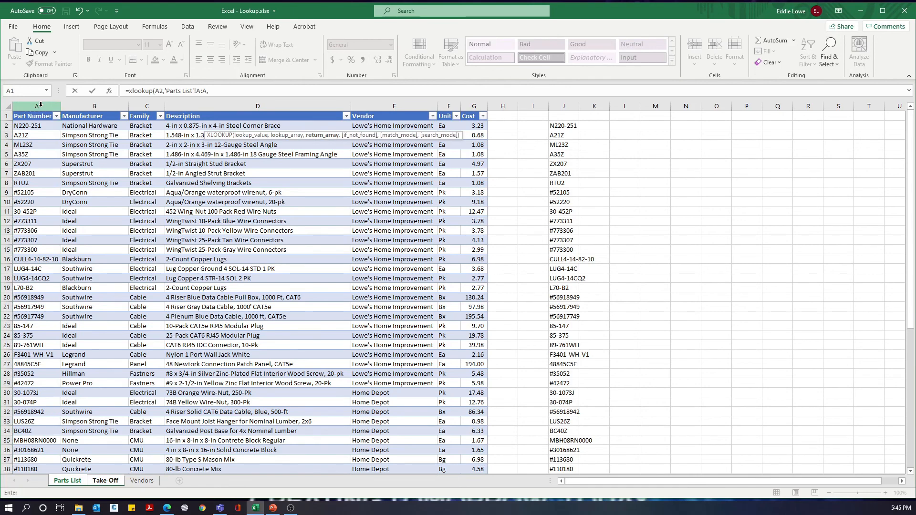
click(82, 104)
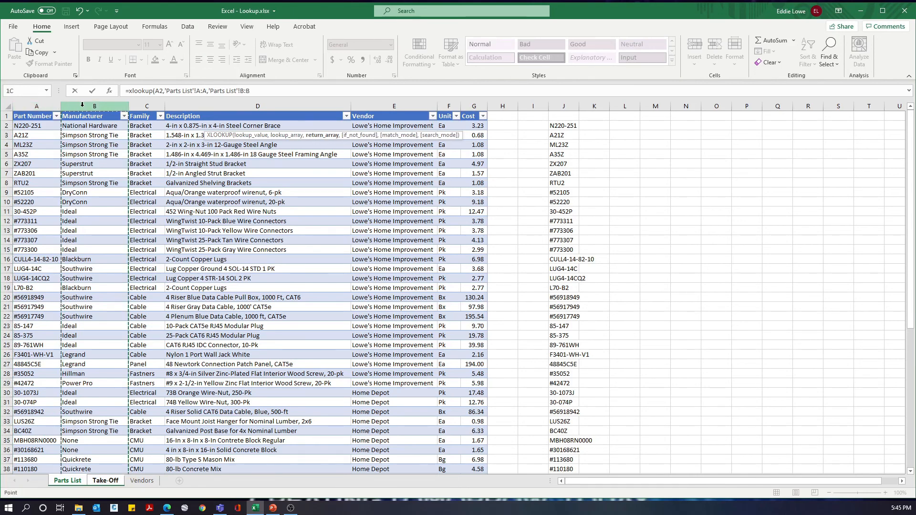
Step: Complete the D2 XLOOKUP with "None" as the not-found value and 0 for an exact match
text(,"N)
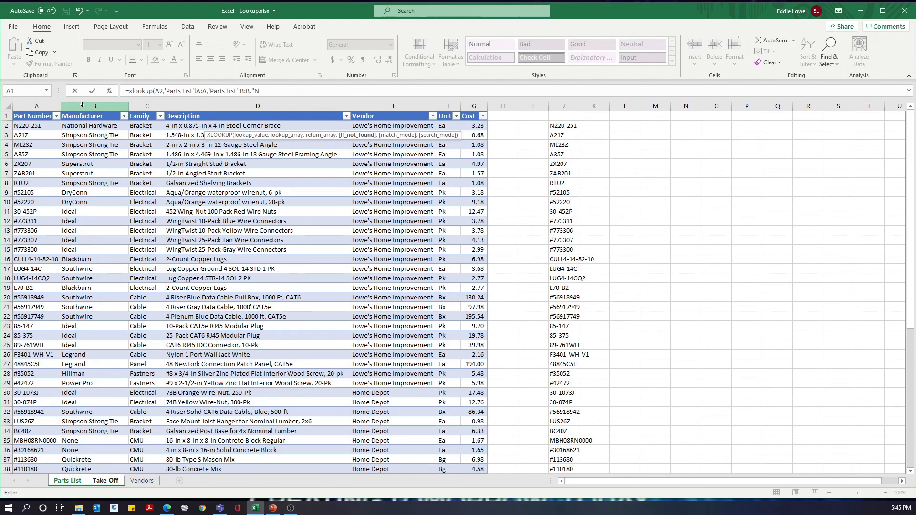
text(one",)
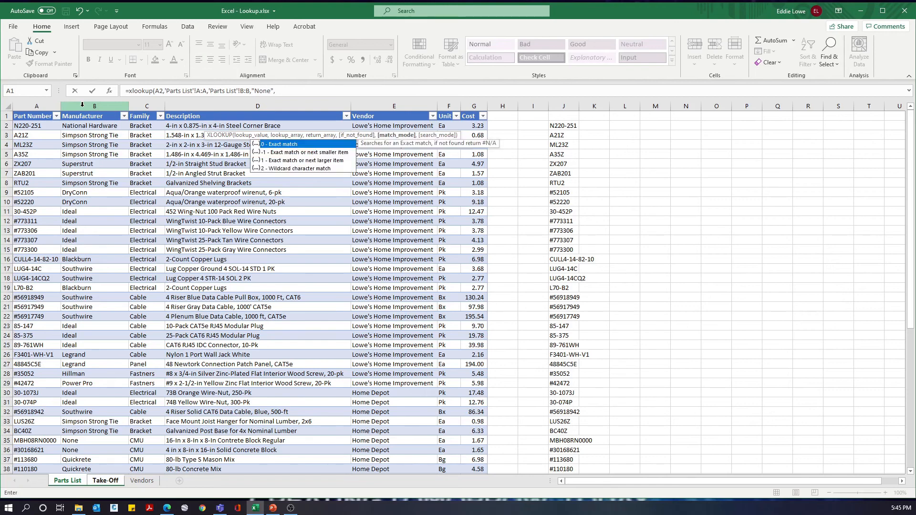
text(0))
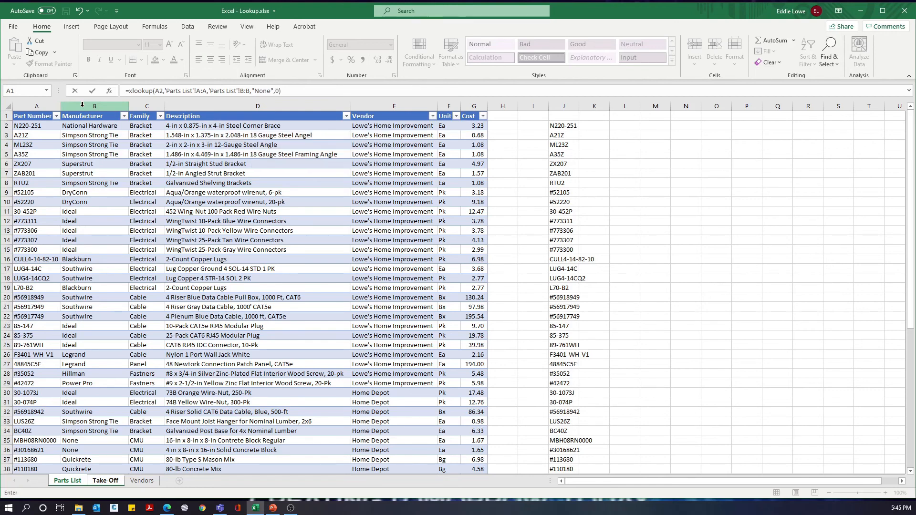
key(Return)
Step: Fill the Manufacturer formula in D2 down through D8
key(Up)
key(shift+Down)
key(shift+Down)
key(shift+Down)
key(shift+Down)
key(shift+Down)
key(shift+Down)
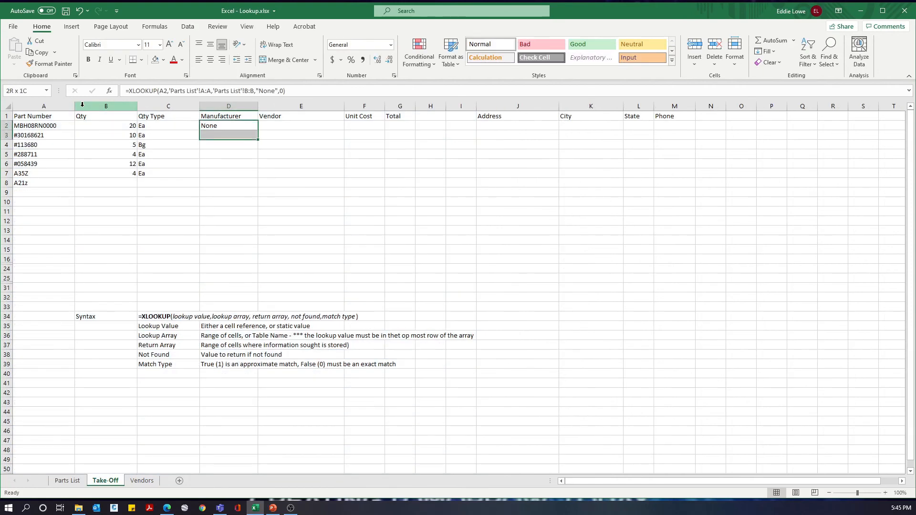
key(ctrl+d)
Step: Alter the part number entry in A2 to break its exact match with the Parts List and test the not-found value
key(Left)
key(Up)
key(Up)
key(Up)
key(Up)
key(Up)
key(Up)
key(Left)
key(Left)
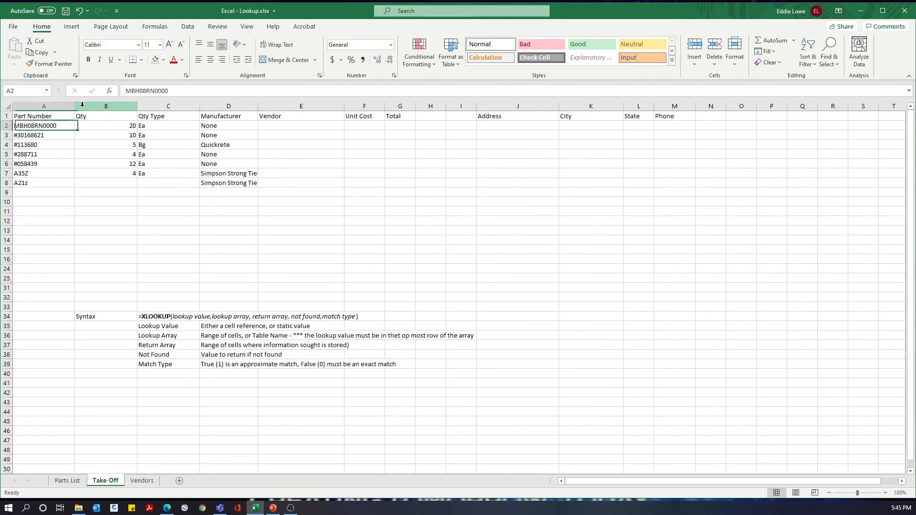
key(F2)
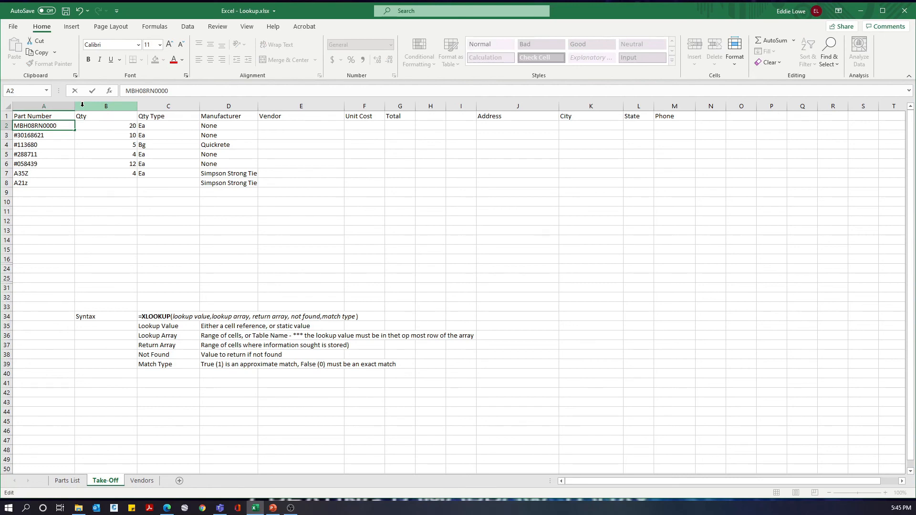
key(Return)
Step: Inspect the Qty Type formula in C2 and compare its result with the edited part number in A2
key(Up)
key(Right)
key(Right)
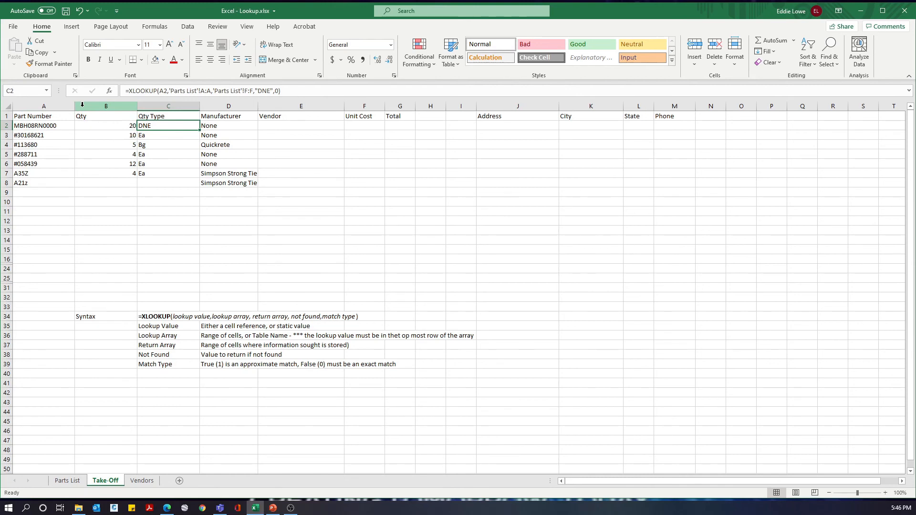
key(Left)
key(Left)
key(Right)
key(Right)
key(Left)
key(Left)
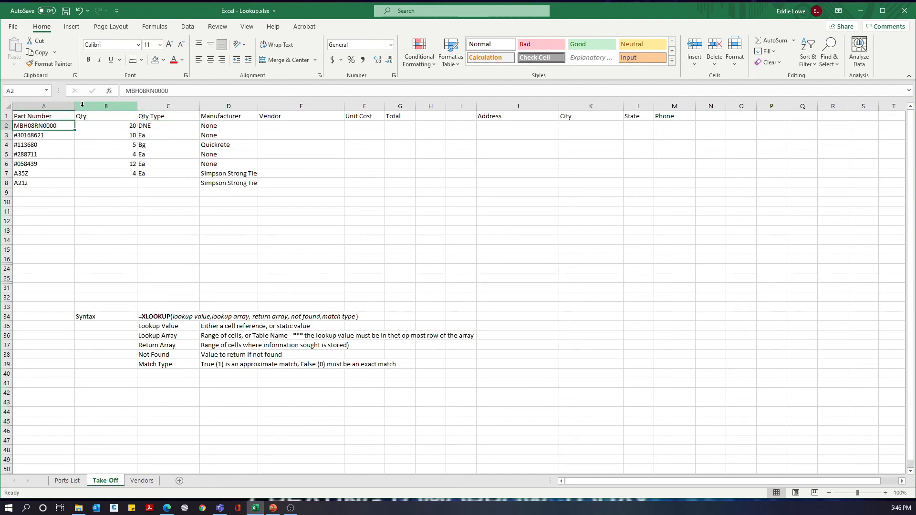
Step: Restore the part number in A2 to MBH08RN0000 and select the first Vendor cell, E2
key(F2)
key(BackSpace)
key(Return)
key(Up)
key(Right)
key(Right)
key(Right)
key(Right)
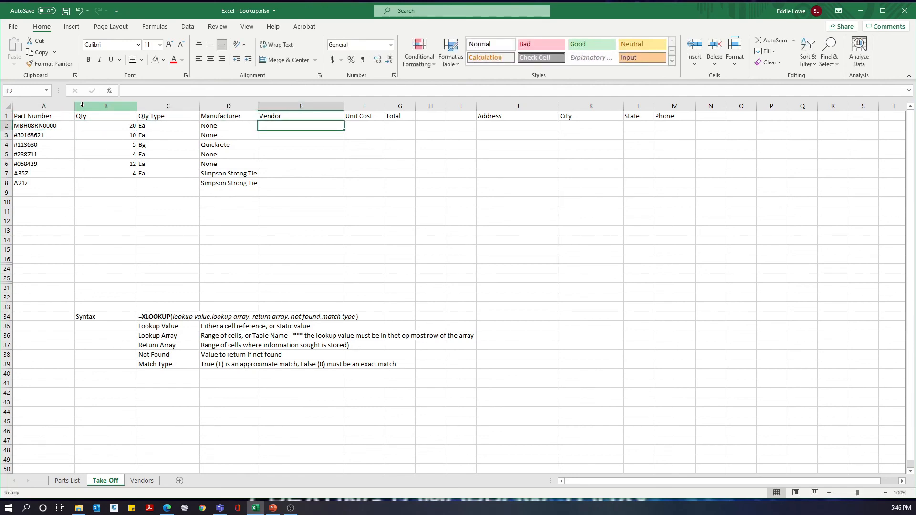
text(=)
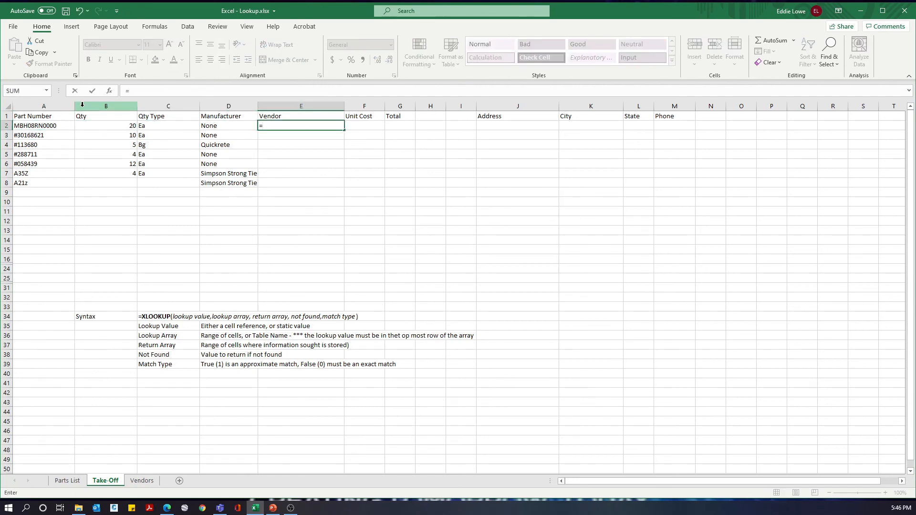
text(x)
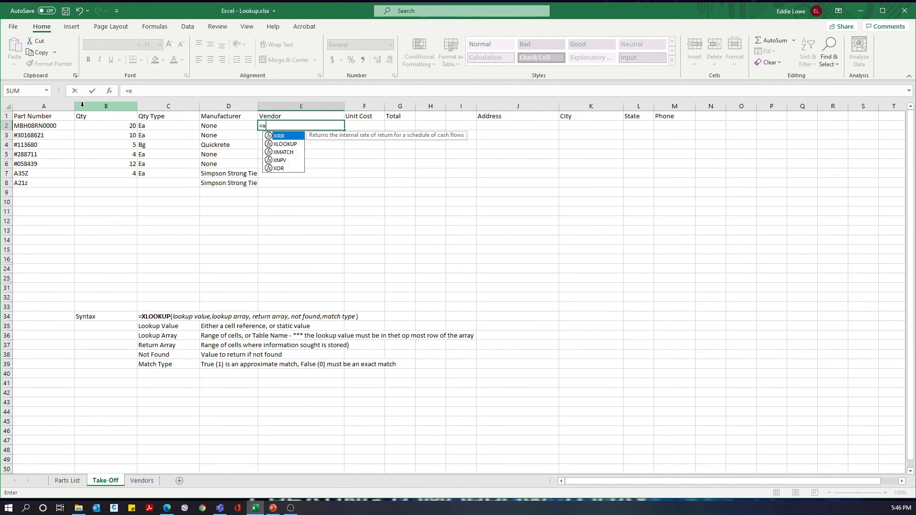
text(l)
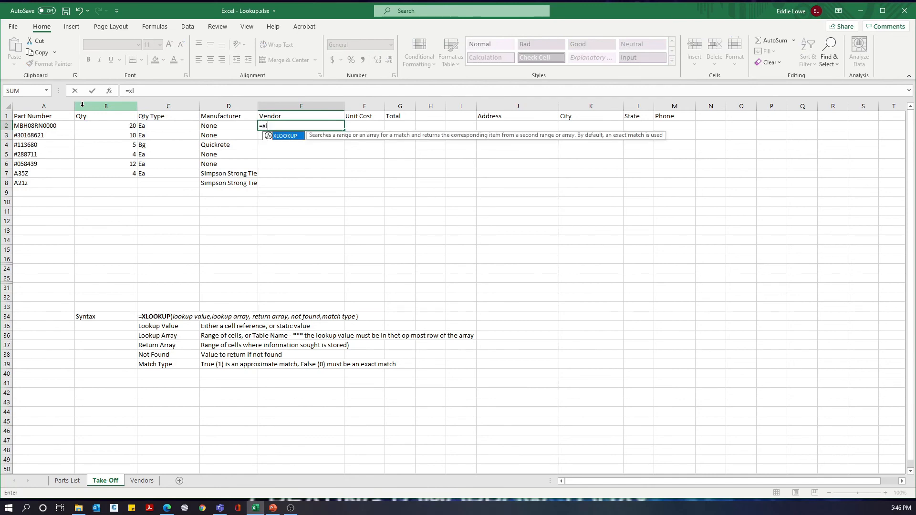
text(ookup()
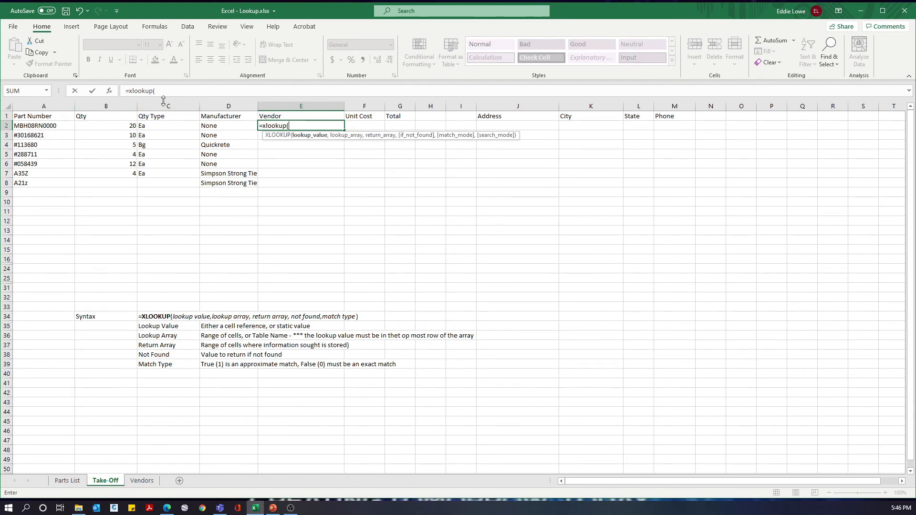
click(67, 481)
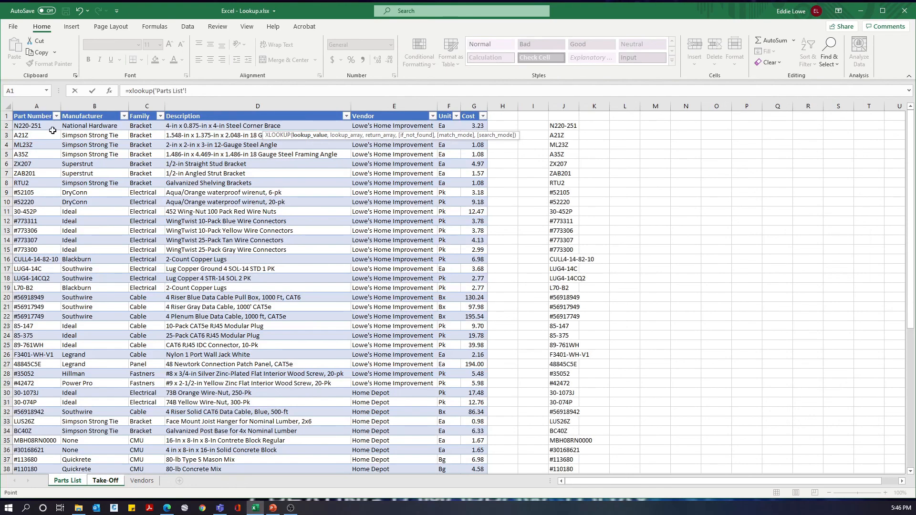
click(36, 103)
text(,)
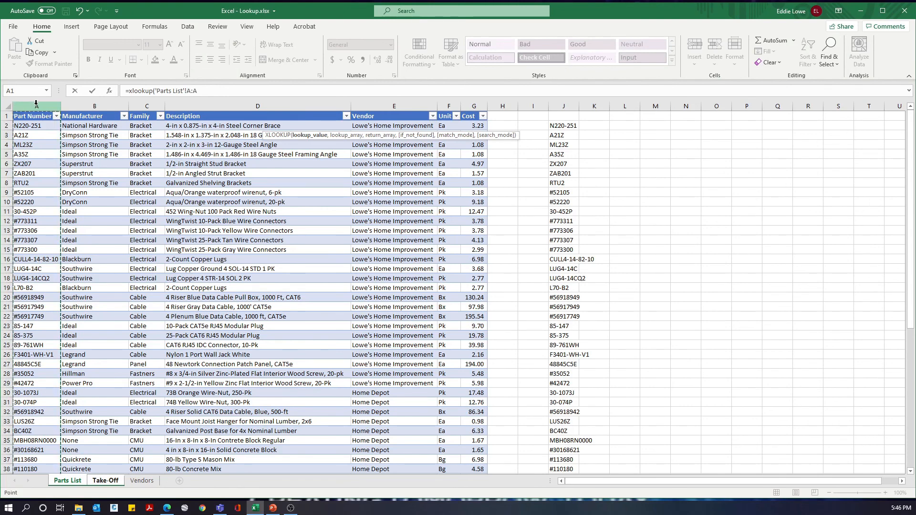
click(390, 106)
text(,)
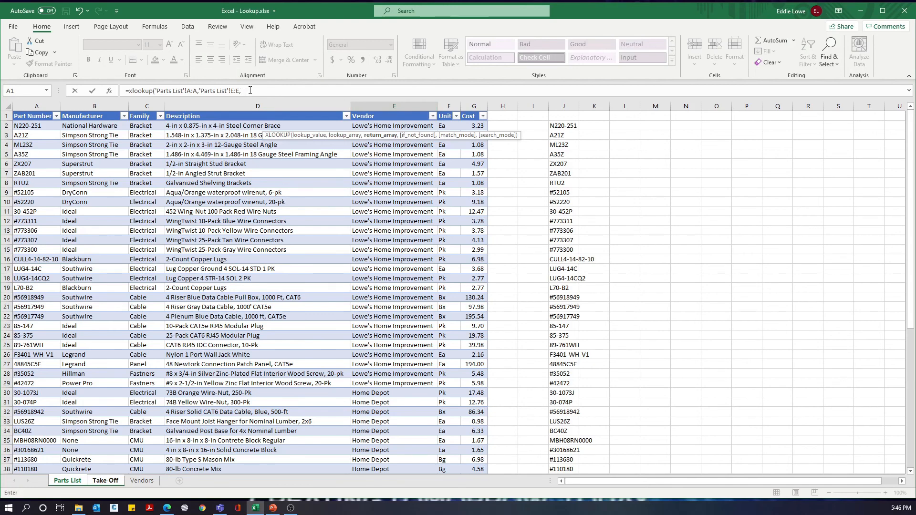
drag(250, 90, 110, 91)
key(BackSpace)
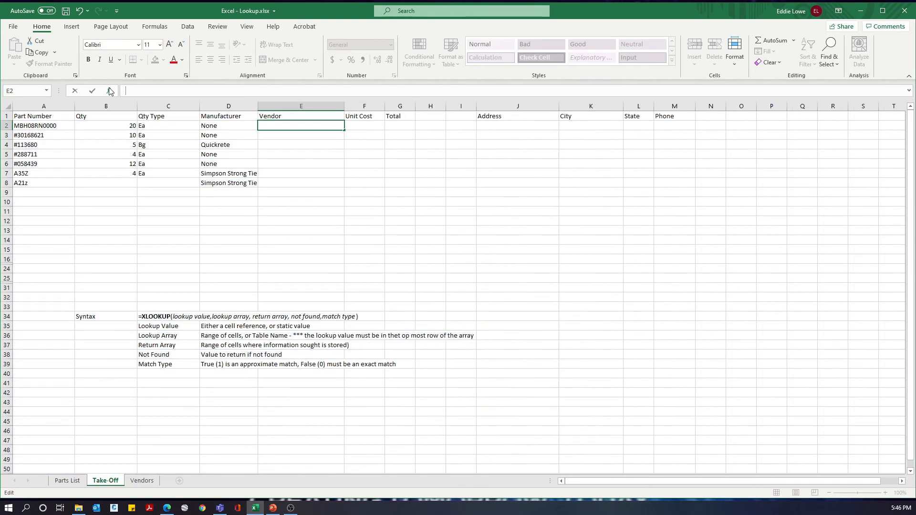
Step: Begin an XLOOKUP in E2 that looks up A2 in Parts List column A and returns the vendor from column E
text(=)
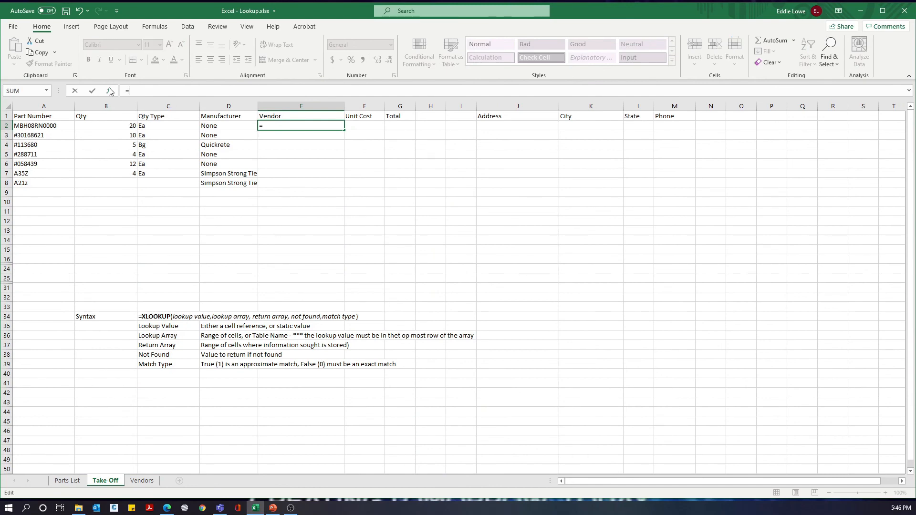
text(xlookup)
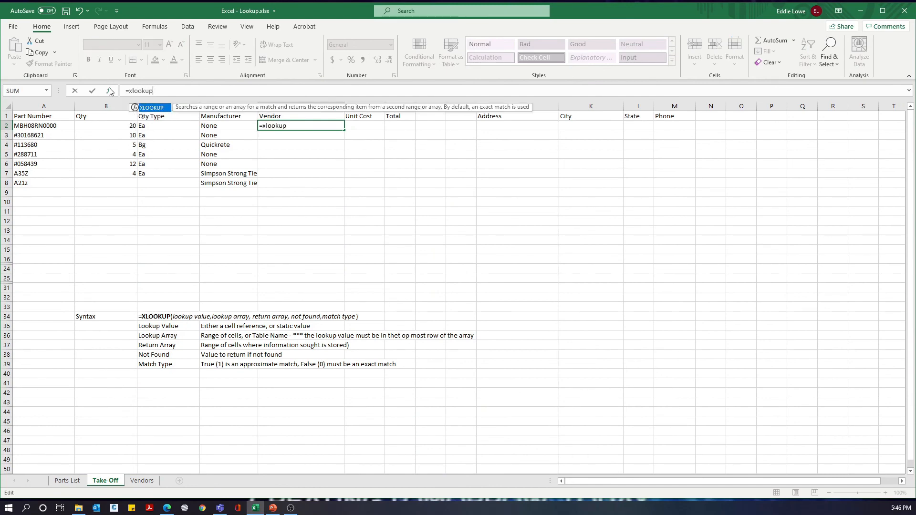
text(()
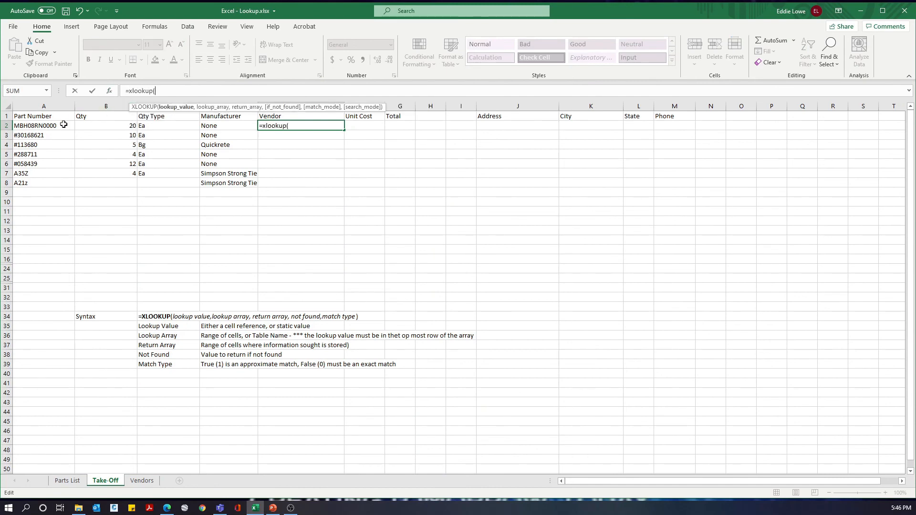
click(49, 128)
text(,)
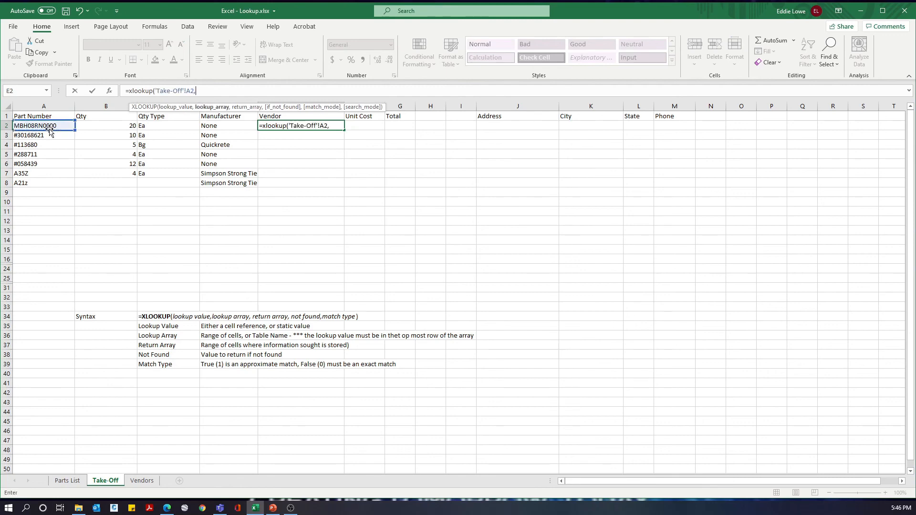
click(67, 481)
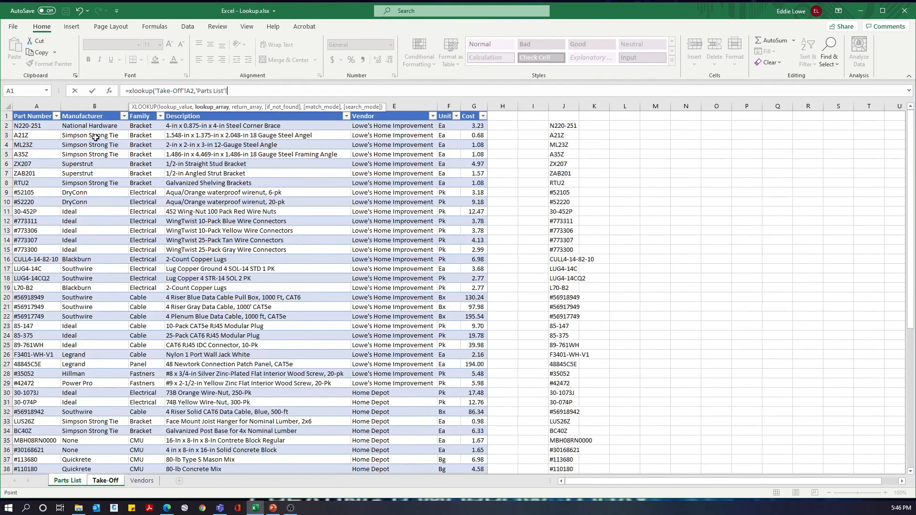
click(44, 107)
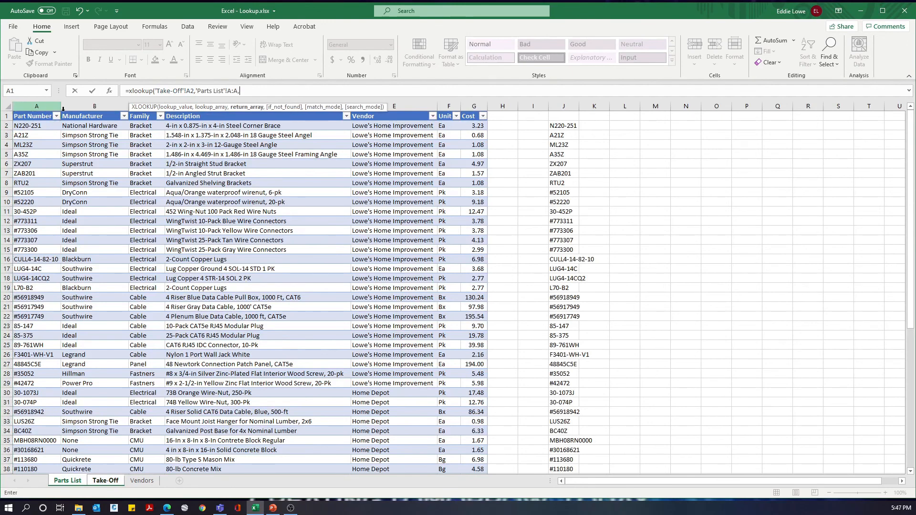
text(,)
click(379, 108)
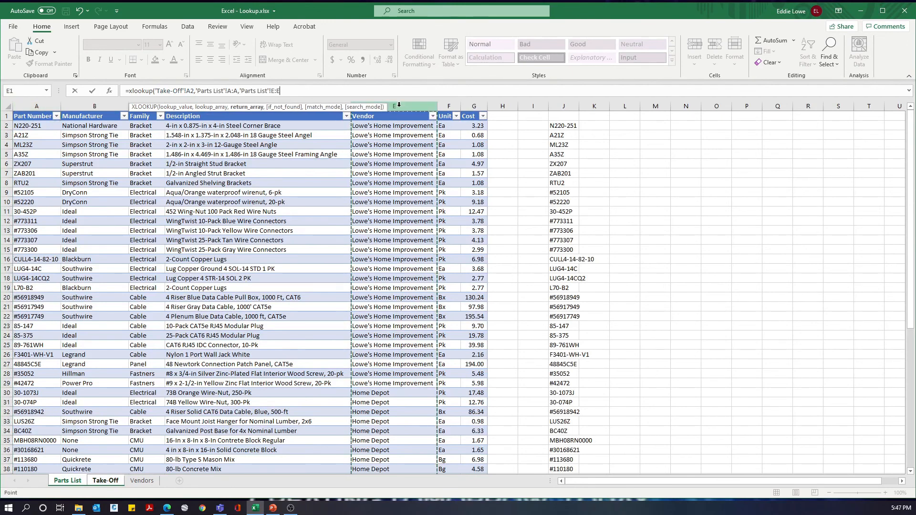
text(,"DNE",0))
Step: Complete the E2 XLOOKUP with "DNE" as the not-found value and 0 for an exact match, and fill it down through E8
key(ctrl+Return)
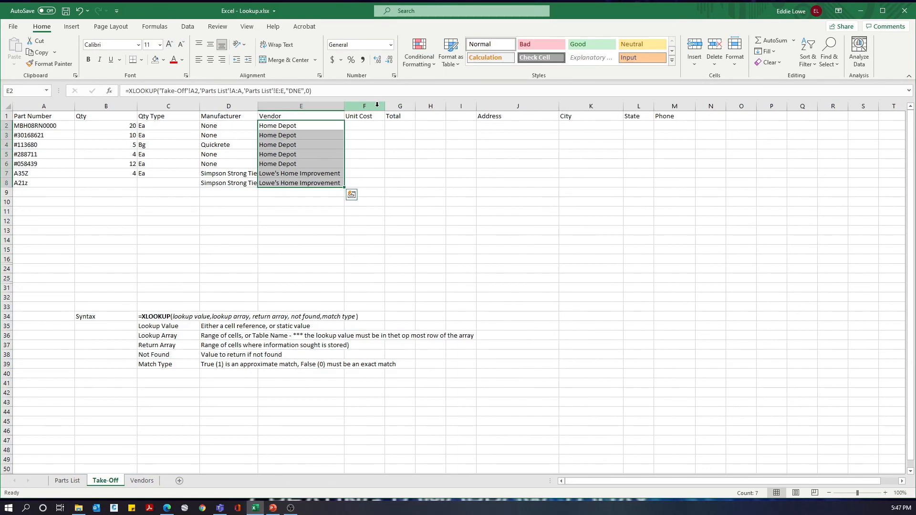
Step: Begin an XLOOKUP in Address cell J2 that looks up vendor E2 in row 2 of the Vendors sheet and returns row 3
key(Right)
key(Right)
key(Right)
key(Right)
key(Right)
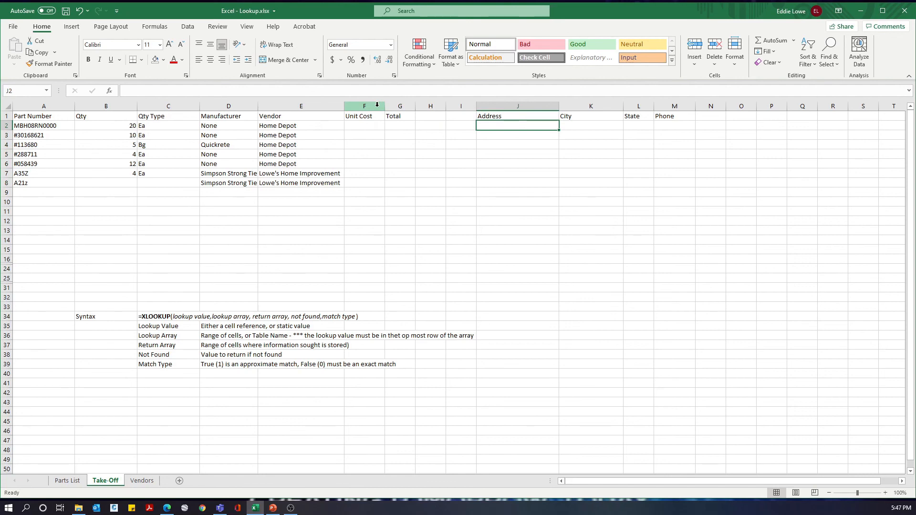
text(=)
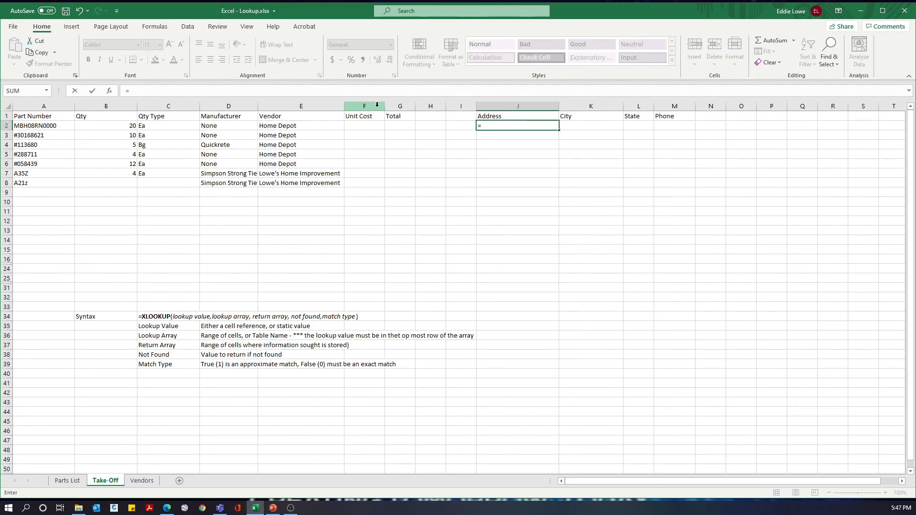
text(xlookup()
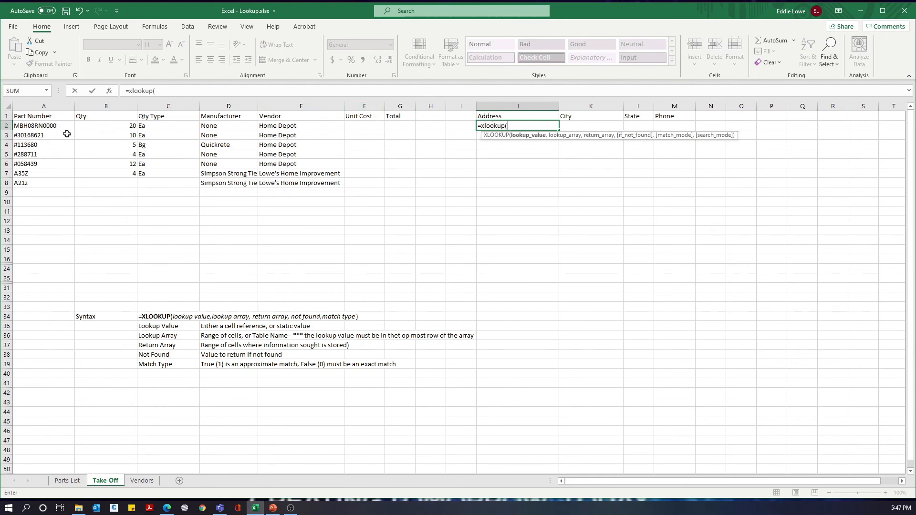
click(299, 127)
text(,)
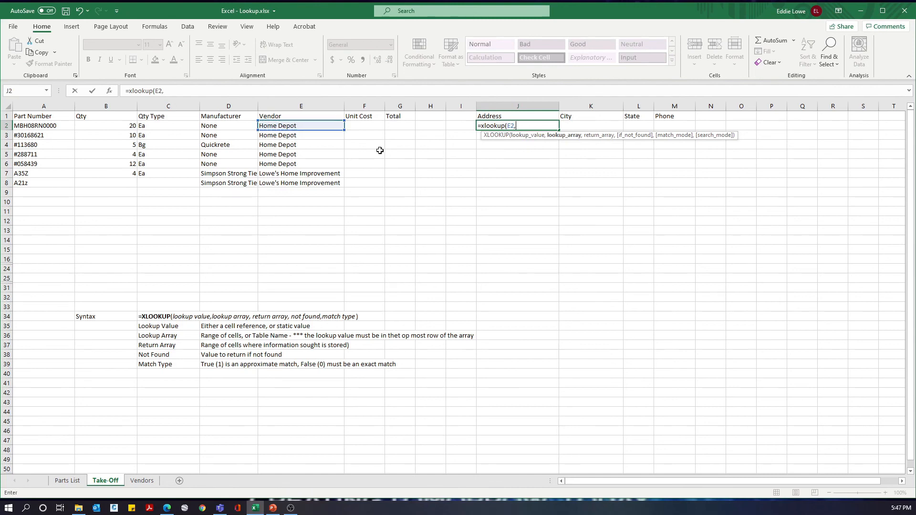
click(141, 481)
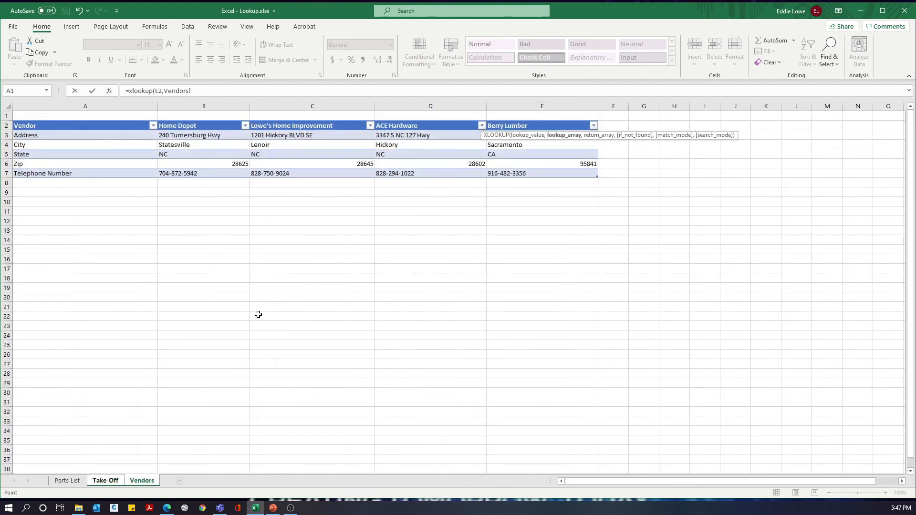
click(4, 125)
text(,)
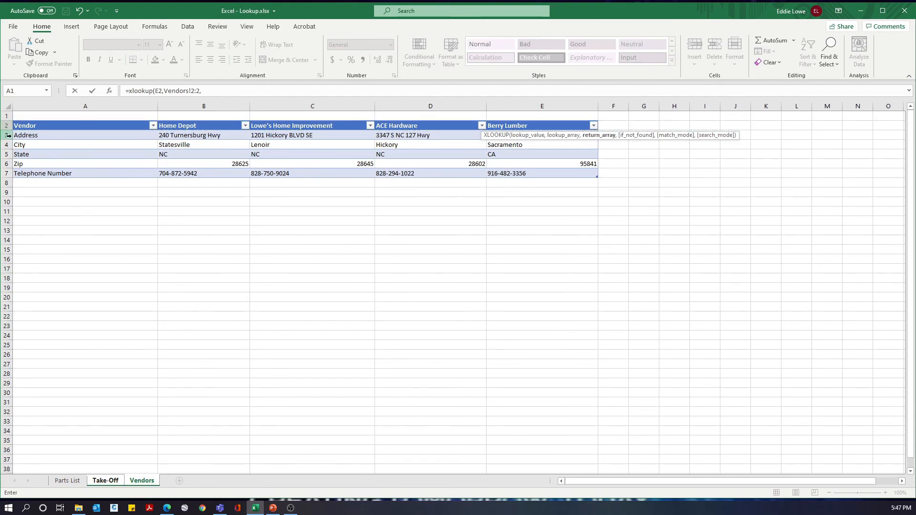
click(5, 135)
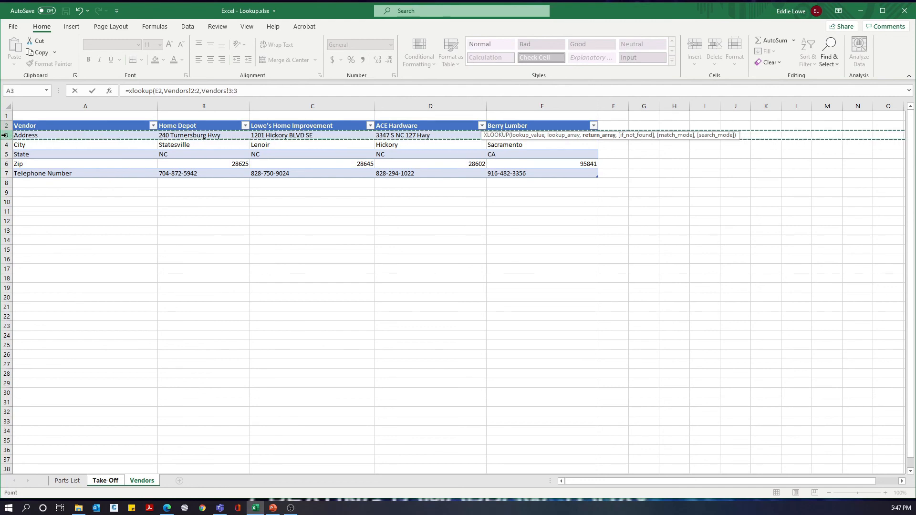
text(,)
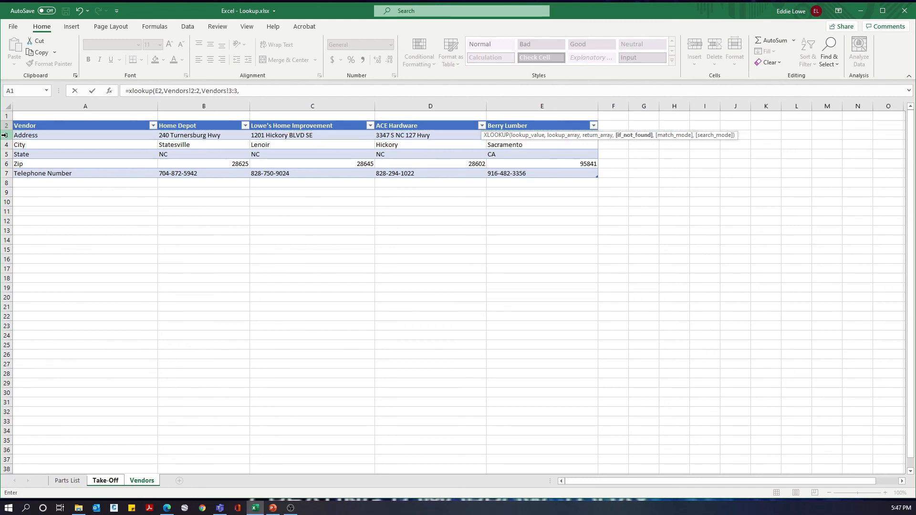
text(")
Step: Complete the J2 XLOOKUP with an empty not-found value and 0 for an exact match
key(BackSpace)
key(BackSpace)
key(BackSpace)
text(,)
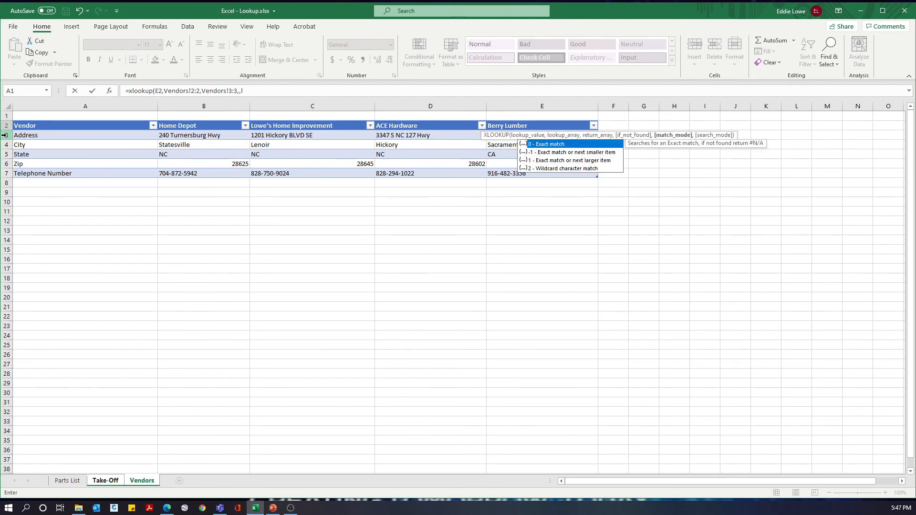
text(lo)
text())
key(Return)
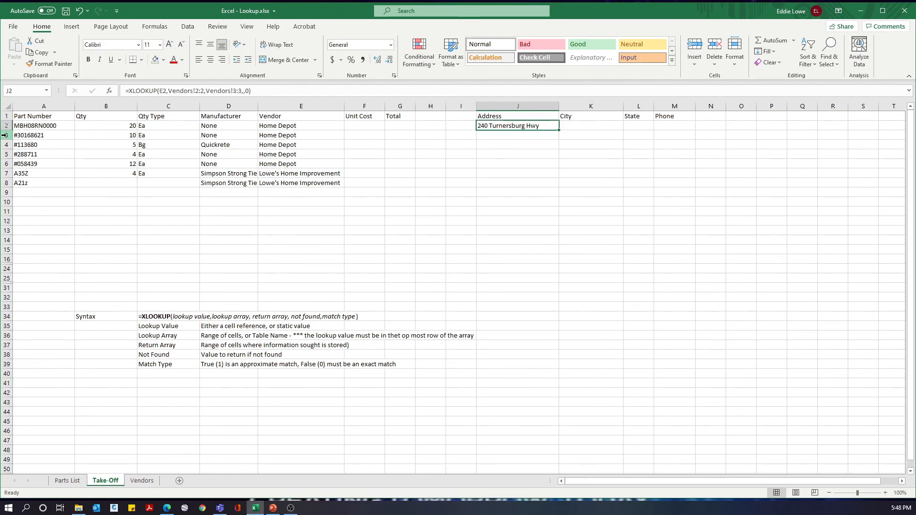
Step: Fill the Address formula from J2 down to J3 and compare the row references in both cells
key(shift+Down)
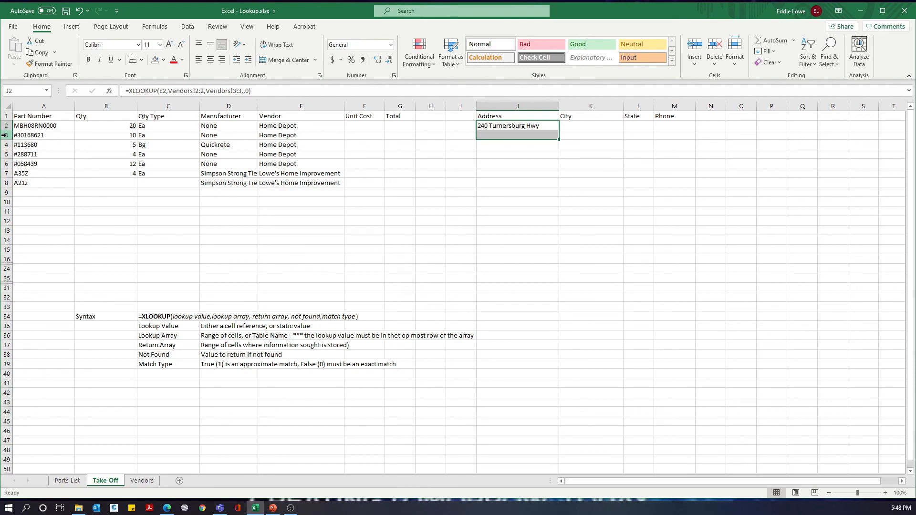
key(ctrl+d)
key(Down)
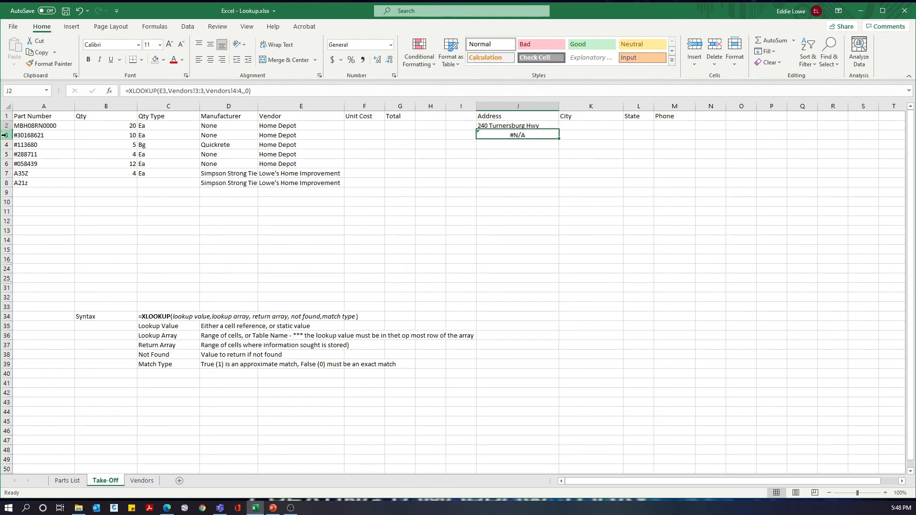
key(Up)
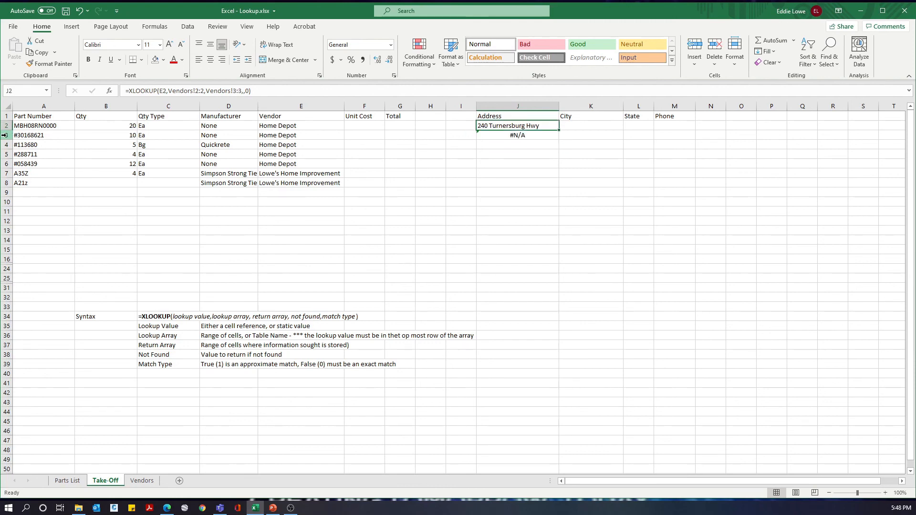
Step: Try to anchor the lookup row and make the return row absolute as Vendors!$3:$3 in the J2 XLOOKUP, accepting the suggested formula correction
click(195, 91)
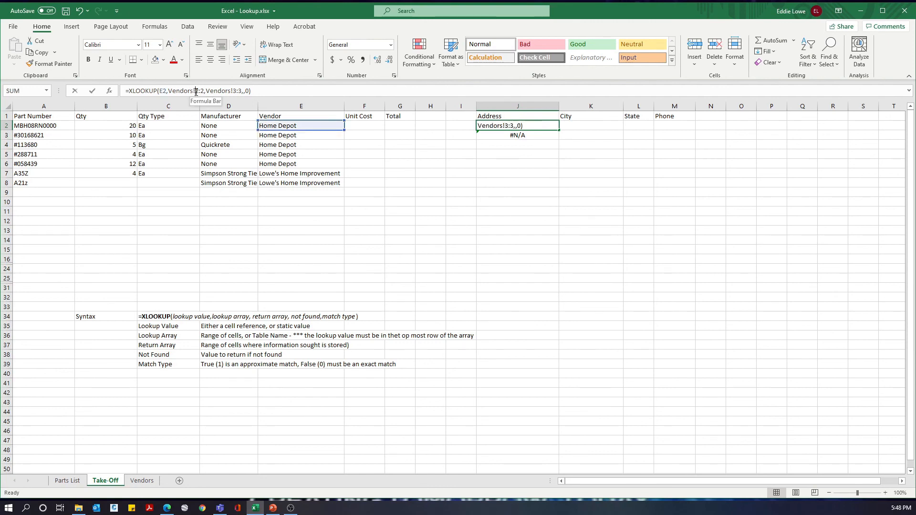
text($)
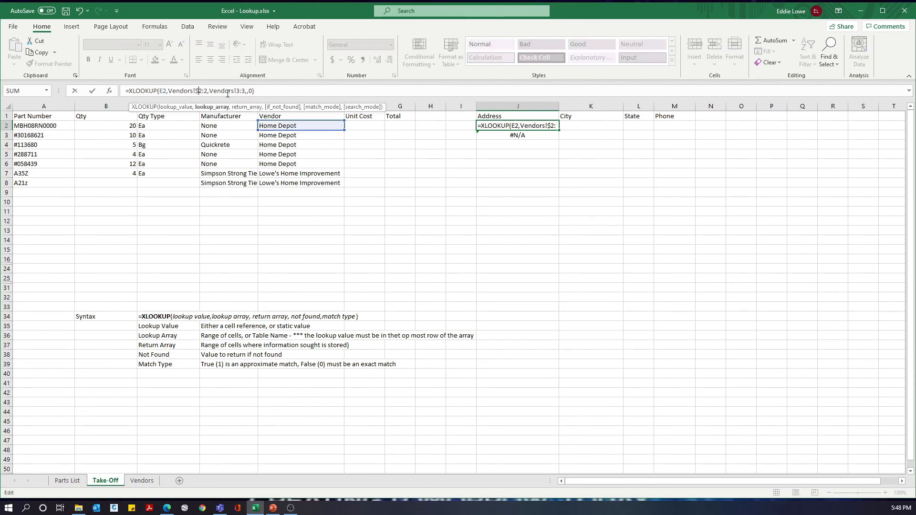
click(203, 91)
text($)
click(242, 91)
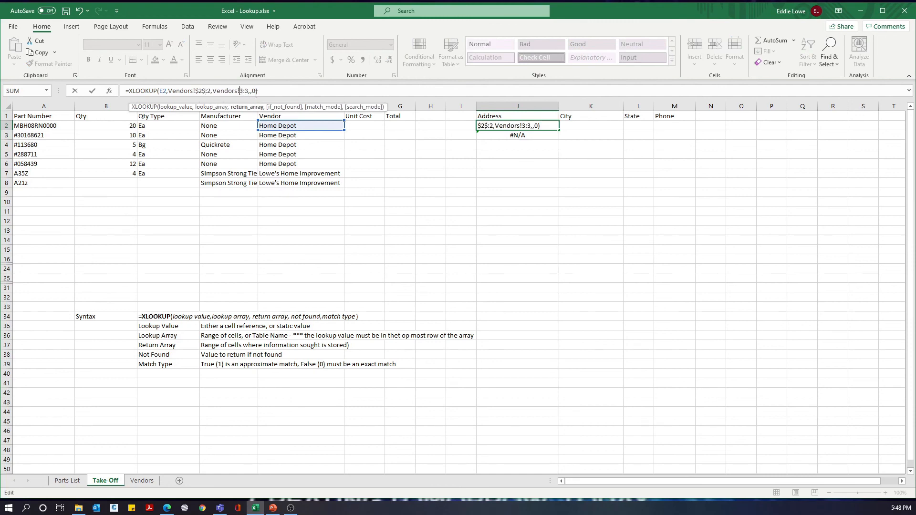
key(F4)
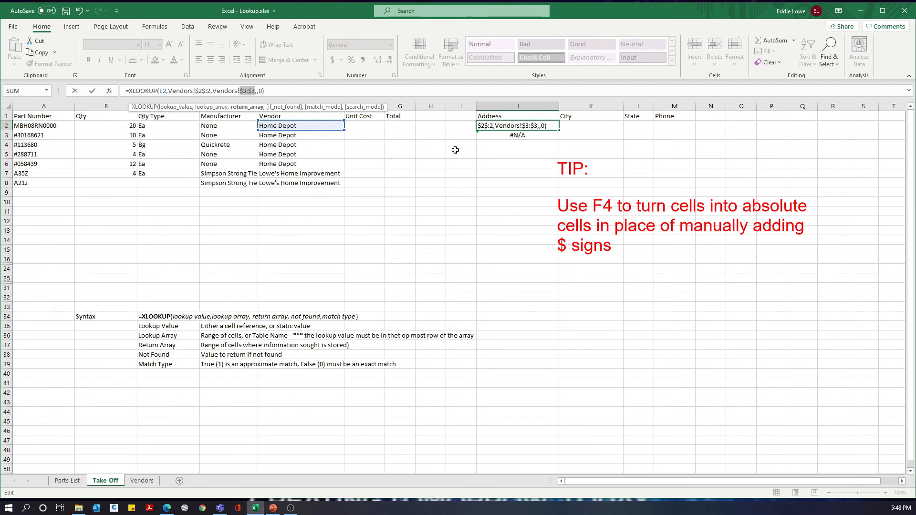
key(Return)
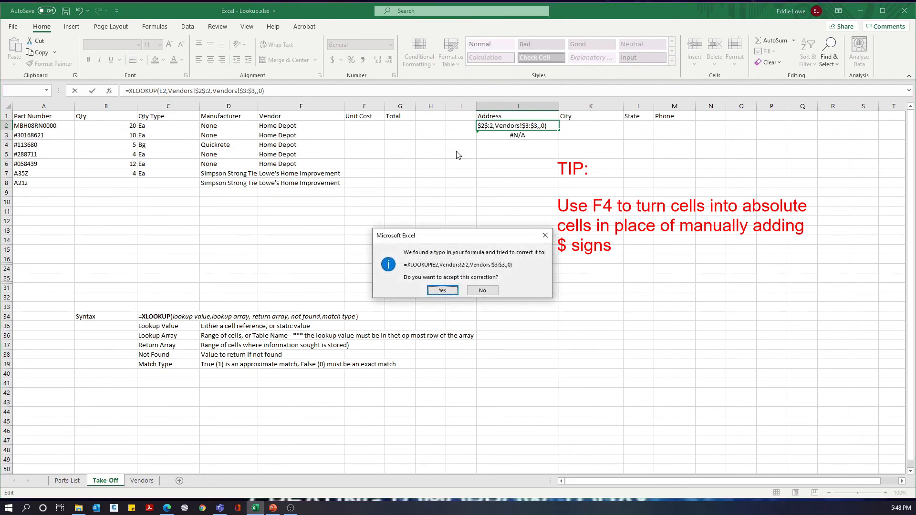
key(Return)
Step: Copy the revised Address formula from J2 into J3 and check its row references
key(Up)
key(shift+Down)
key(Down)
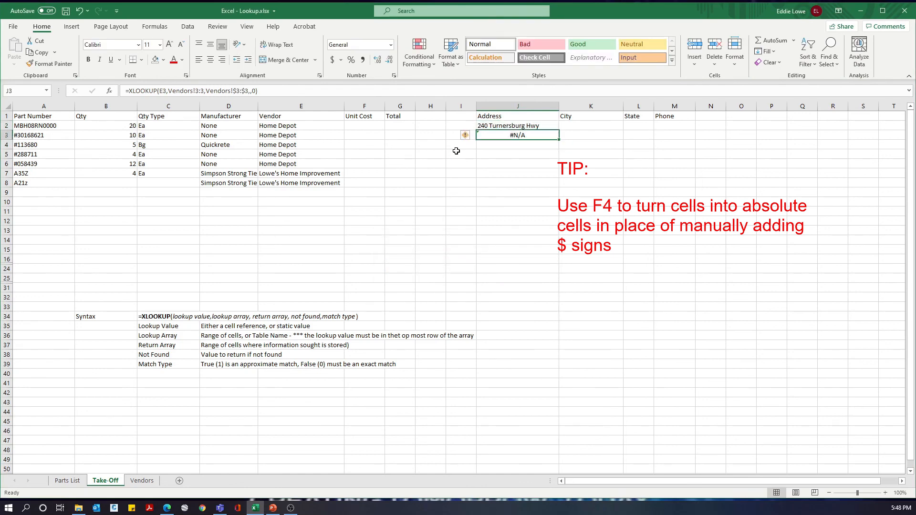
Step: Make the lookup array in the J2 XLOOKUP absolute as Vendors!$2:$2
key(Up)
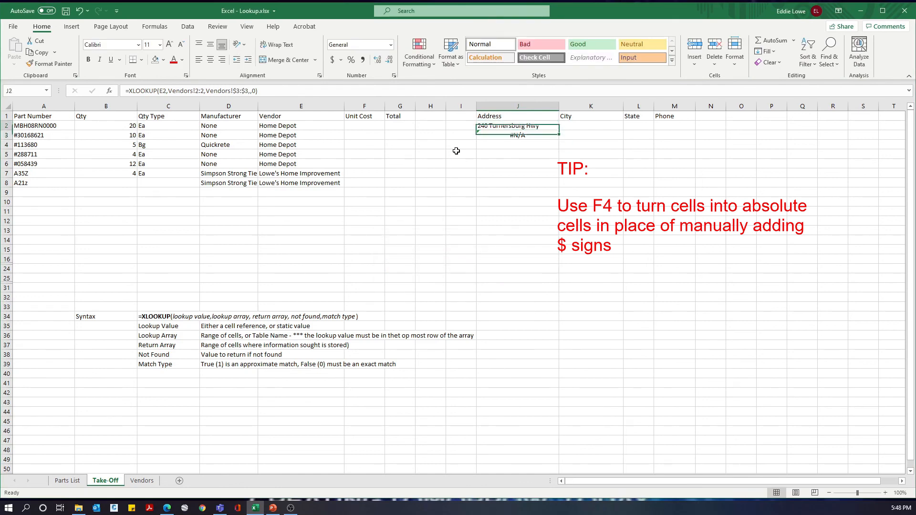
key(F2)
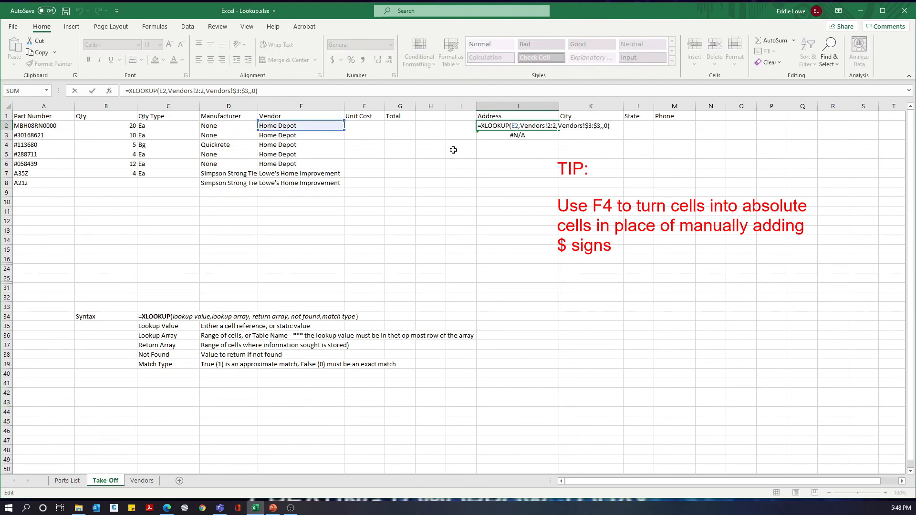
click(551, 126)
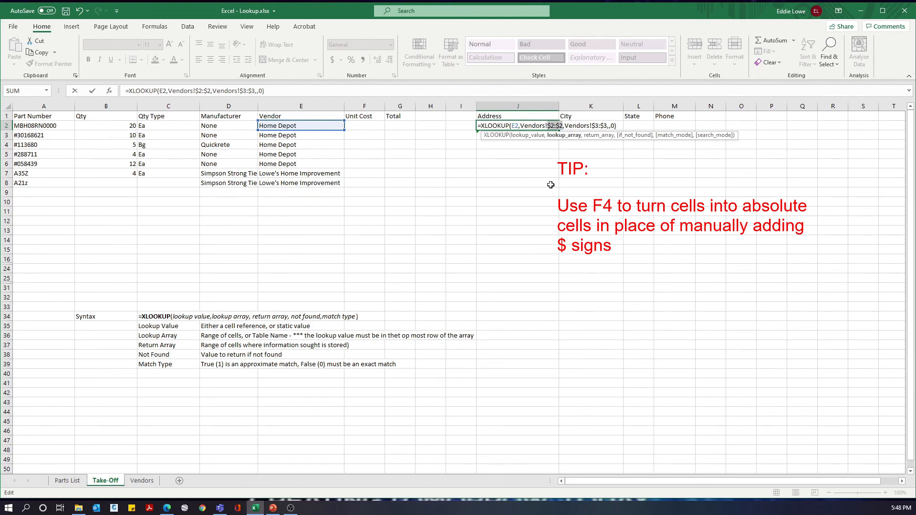
key(Return)
Step: Fill the Address formula from J2 down through J8 and check the references in J3
key(Up)
key(shift+Down)
key(shift+Down)
key(shift+Down)
key(shift+Down)
key(shift+Down)
key(shift+Down)
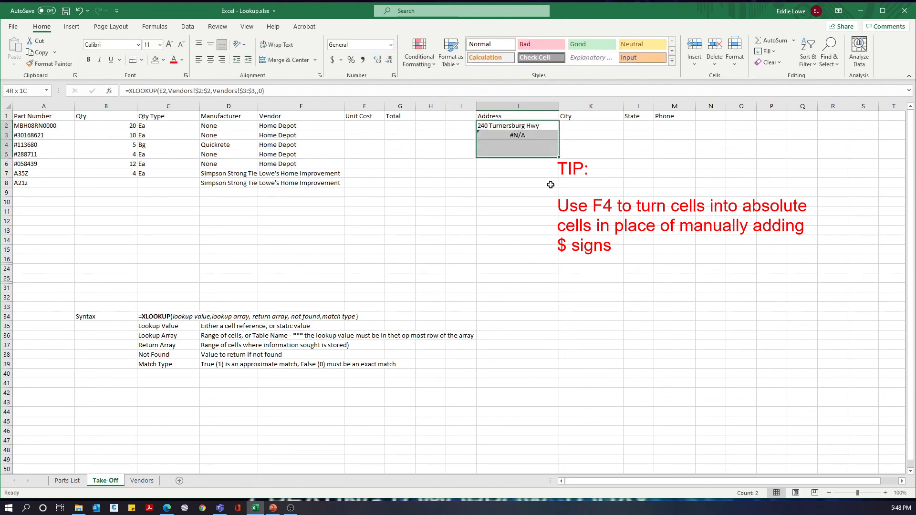
key(ctrl+d)
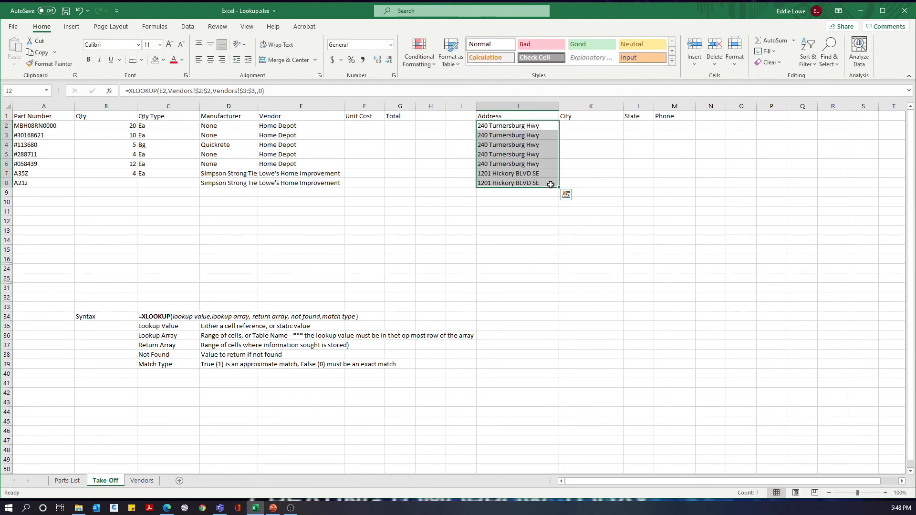
key(Down)
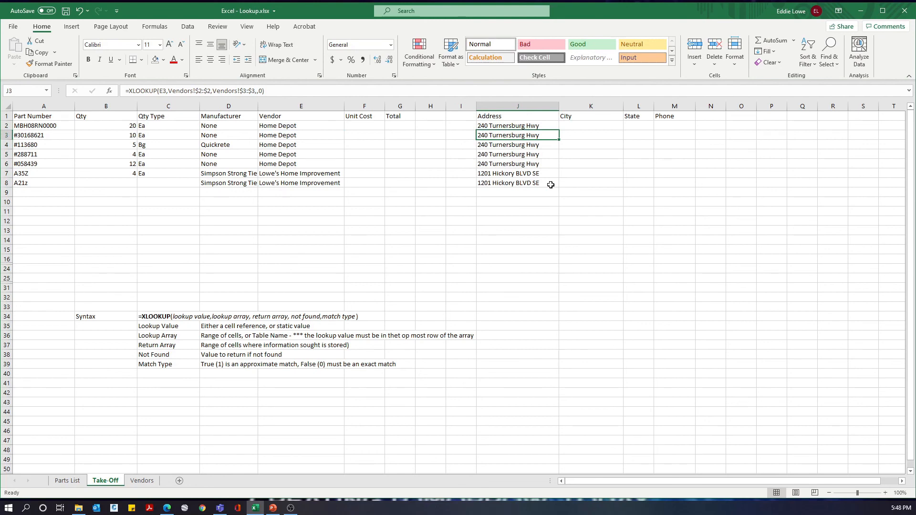